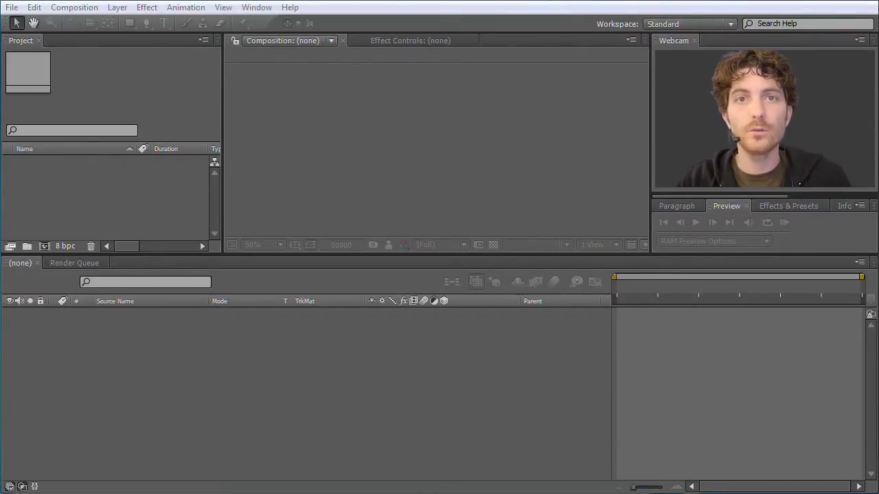
# - Import plate_EN.mp4 (1050 x 576, 25 fps) and rename the footage 'guru clip'
pyautogui.moveTo(0, 137); pyautogui.dragTo(268, 168)
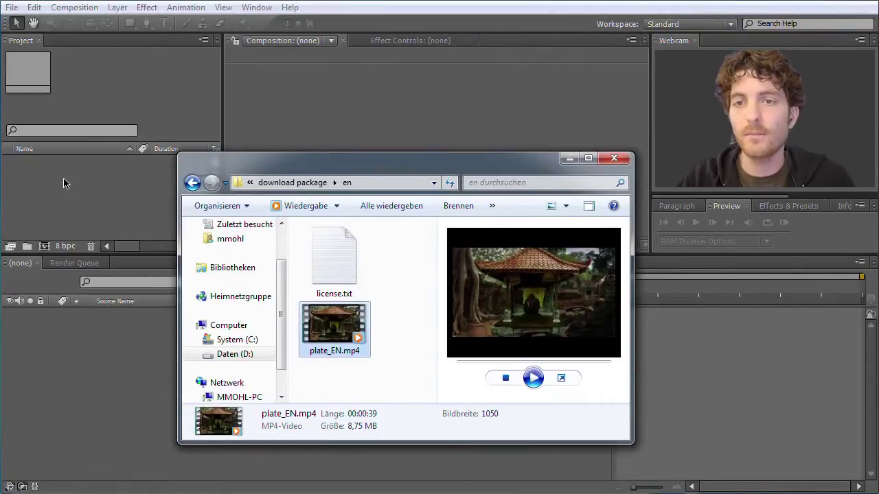
pyautogui.moveTo(64, 183); pyautogui.dragTo(64, 184)
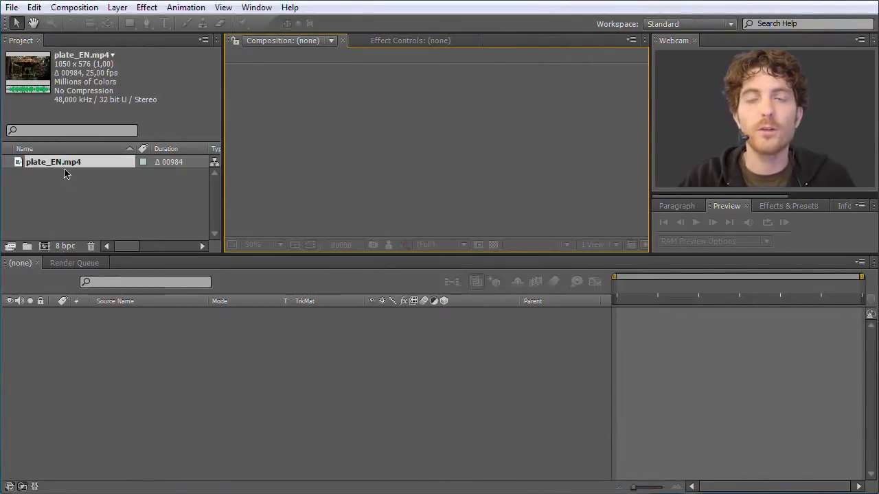
pyautogui.click(64, 162)
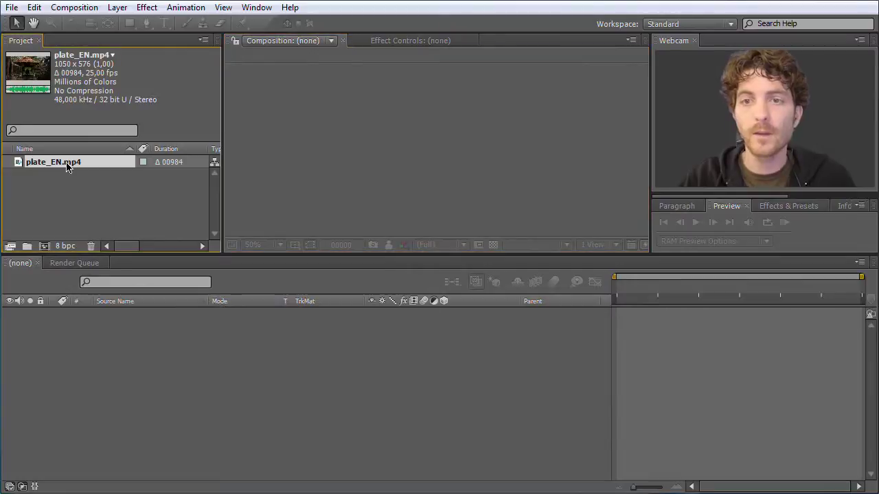
pyautogui.press('Return')
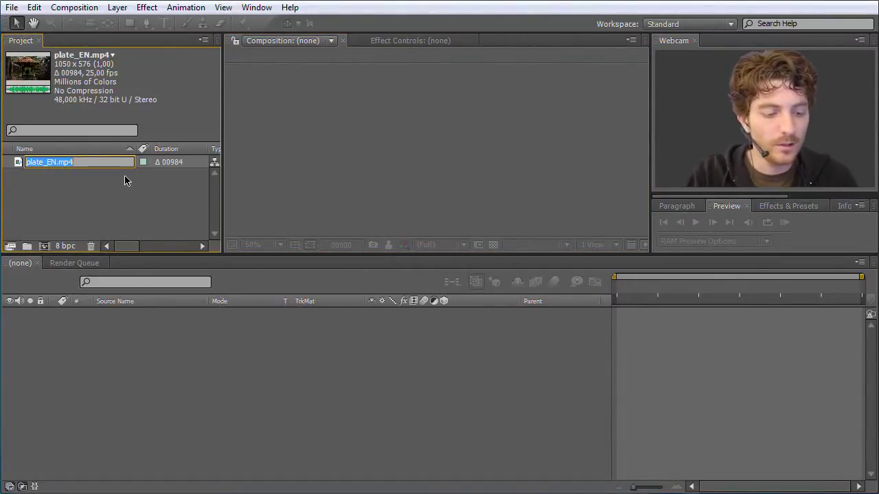
pyautogui.write('guru clip')
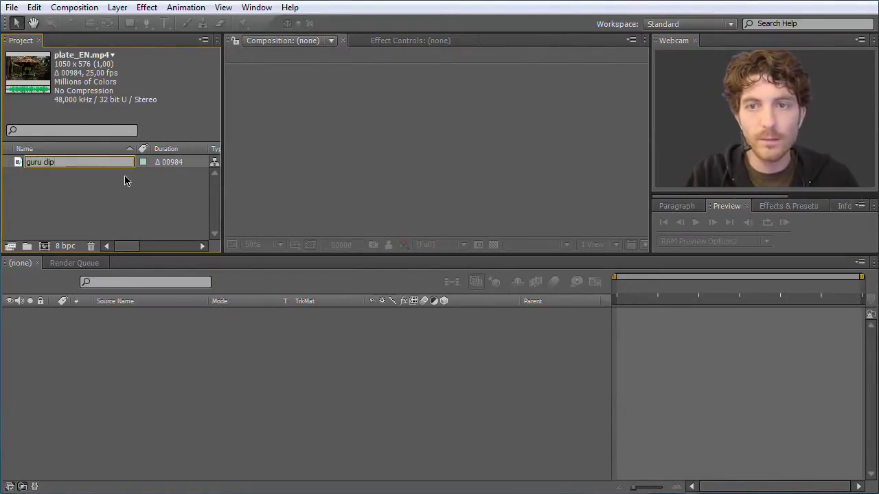
pyautogui.press('Return')
pyautogui.click(54, 172)
pyautogui.click(31, 165)
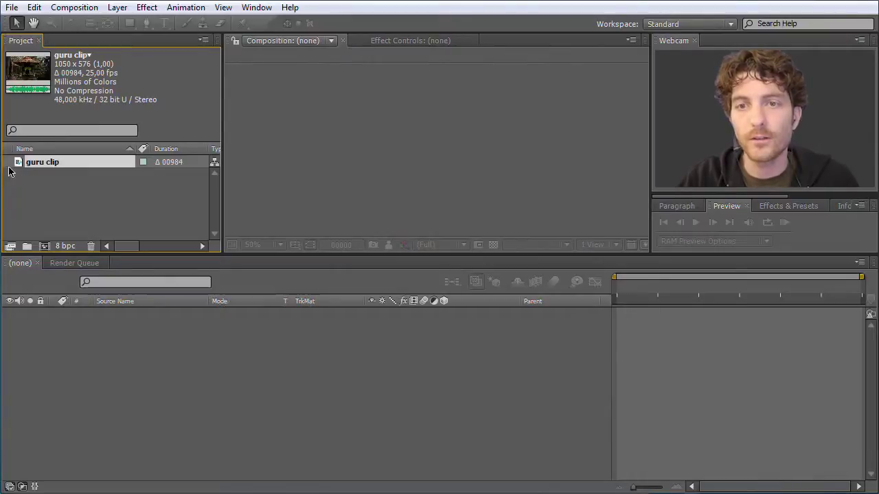
# - Build a composition from guru clip and rename it from 'guru clip 2' to 'main composition'
pyautogui.moveTo(18, 162); pyautogui.dragTo(45, 246)
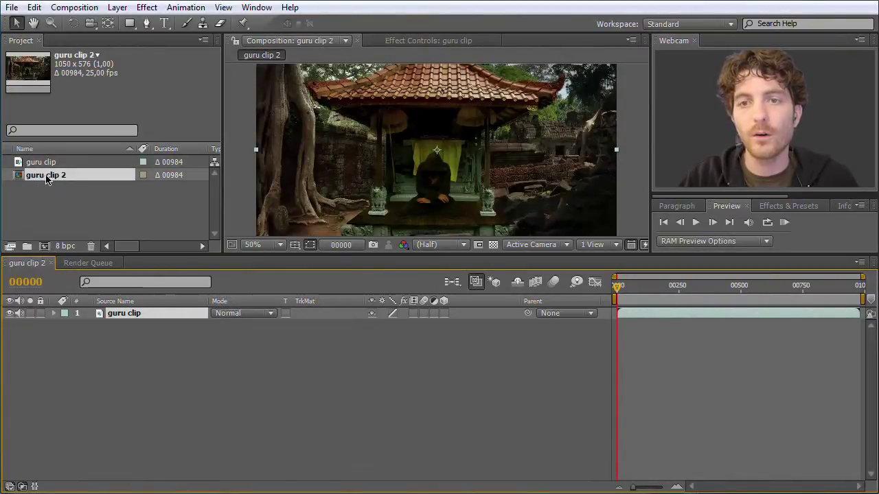
pyautogui.click(56, 179)
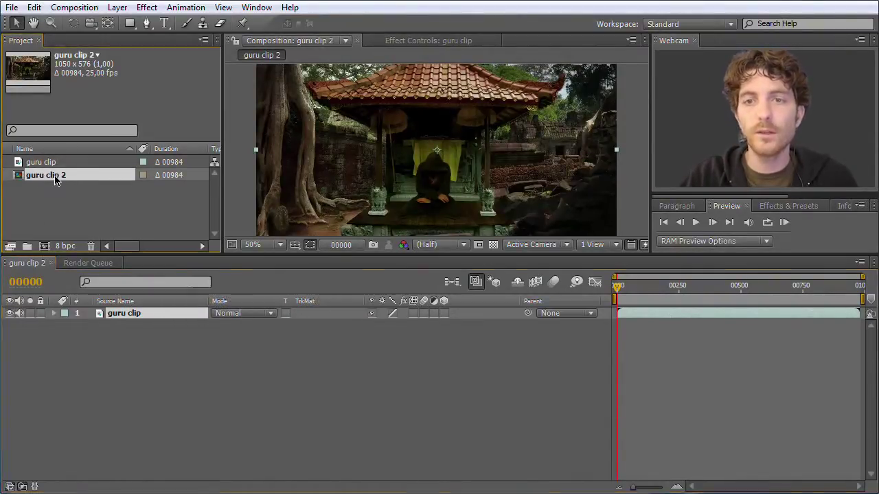
pyautogui.press('Return')
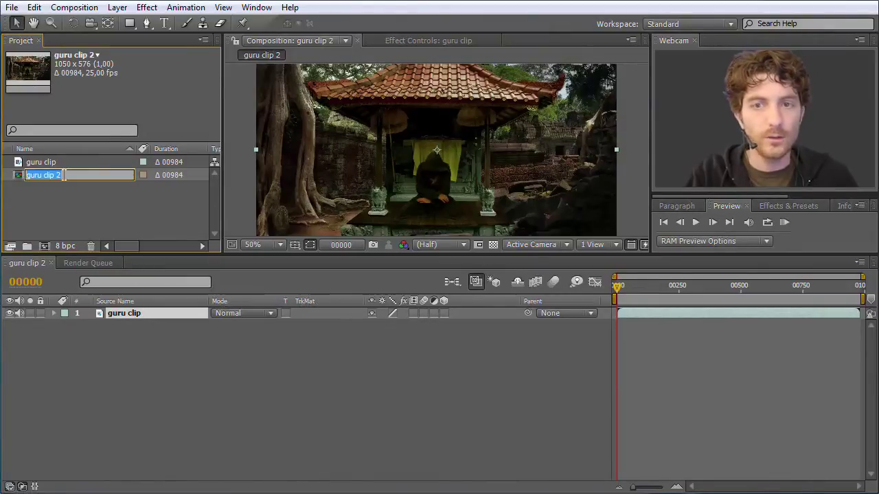
pyautogui.write('main')
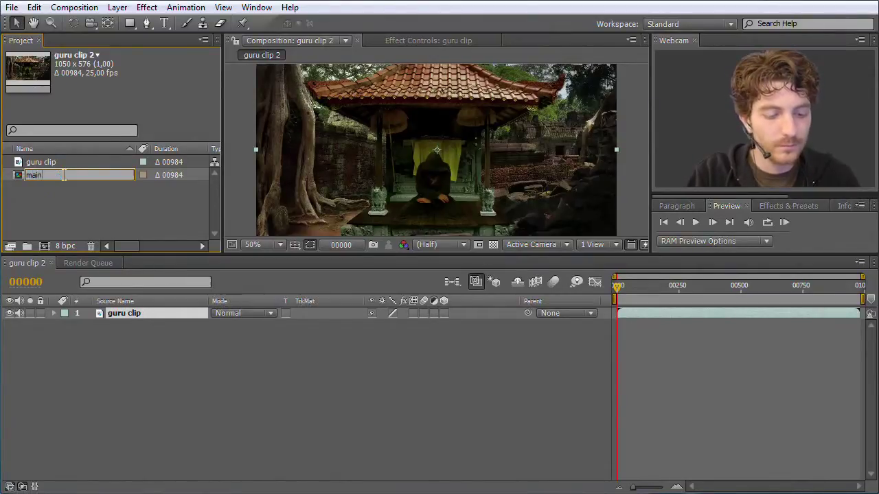
pyautogui.write(' composition')
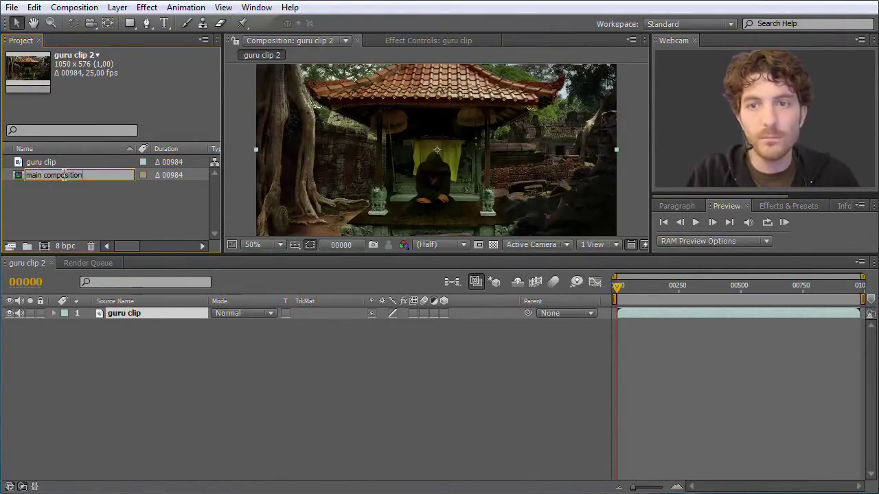
pyautogui.click(74, 222)
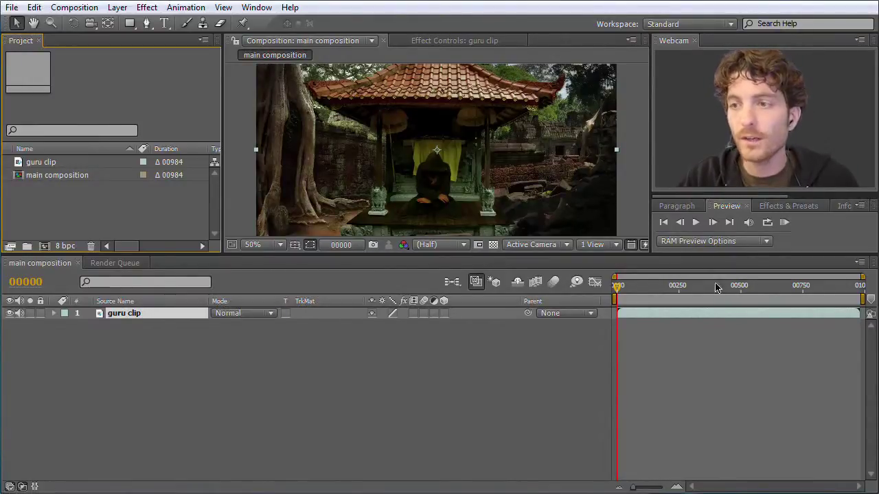
# - Scrub to frame 00701 where the figure raises his hand, then select the guru clip layer
pyautogui.moveTo(618, 290)
pyautogui.mouseDown()
pyautogui.moveTo(807, 303)
pyautogui.moveTo(859, 296)
pyautogui.moveTo(842, 297)
pyautogui.mouseUp()
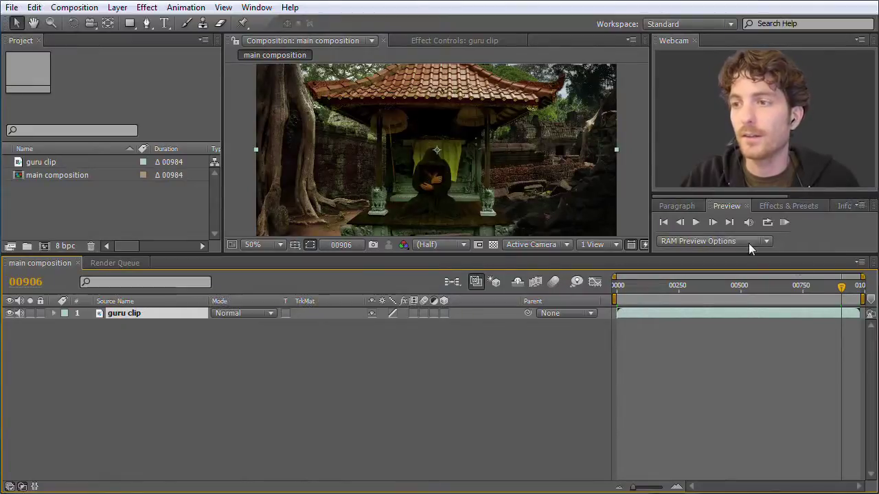
pyautogui.moveTo(843, 288)
pyautogui.mouseDown()
pyautogui.moveTo(779, 292)
pyautogui.moveTo(795, 288)
pyautogui.mouseUp()
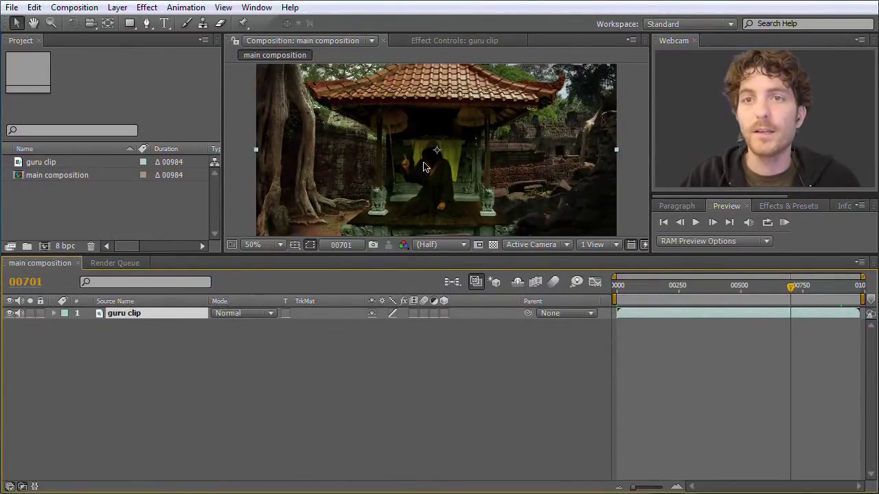
pyautogui.click(296, 372)
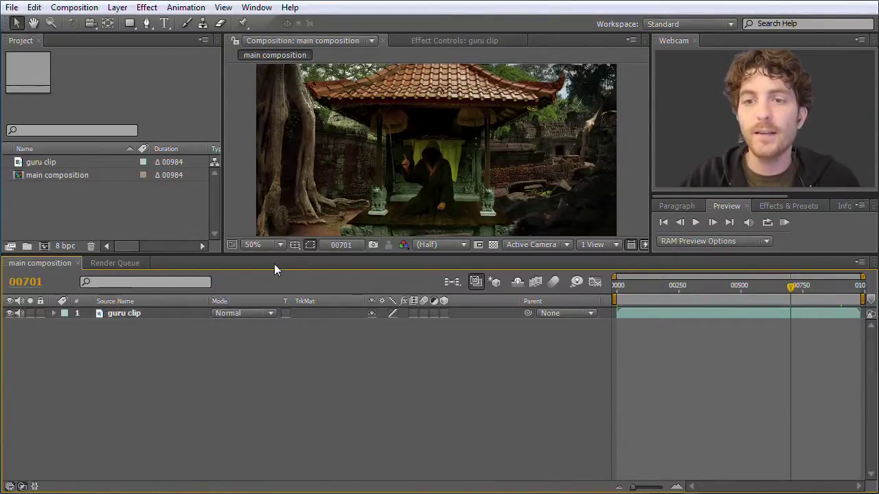
pyautogui.click(129, 314)
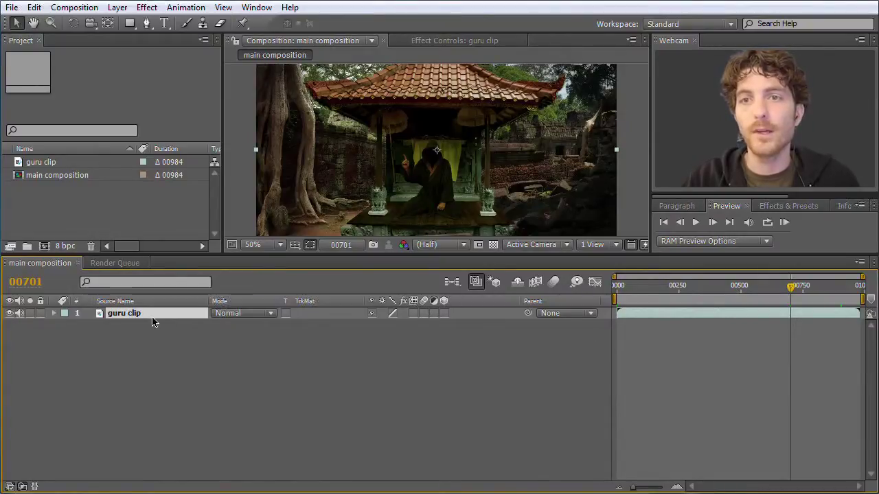
pyautogui.click(149, 8)
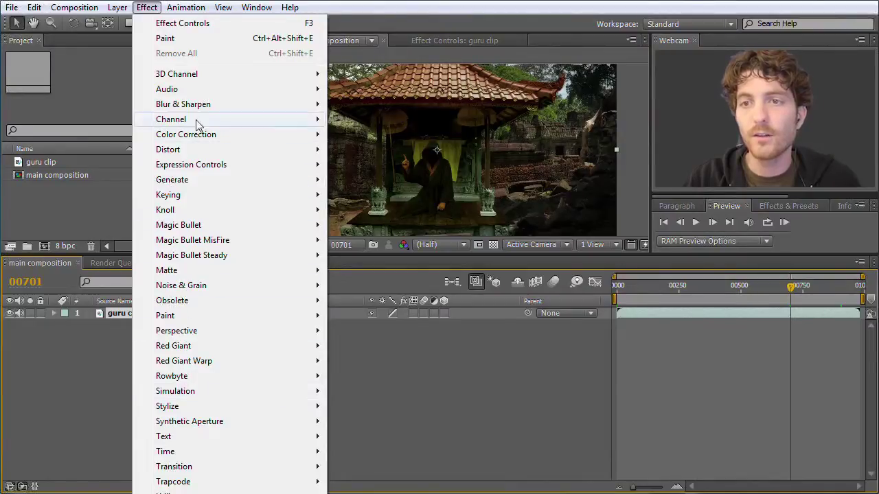
# - Apply Blur & Sharpen > Fast Blur to the guru clip layer
pyautogui.moveTo(197, 123)
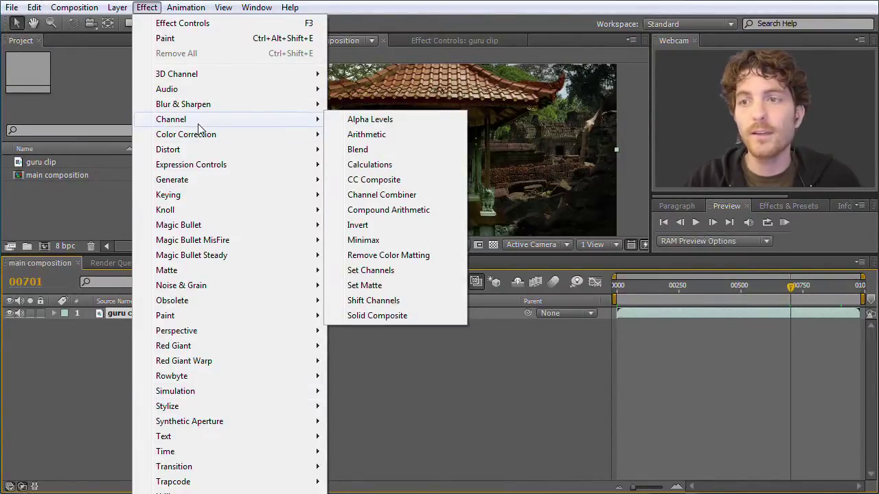
pyautogui.moveTo(203, 108)
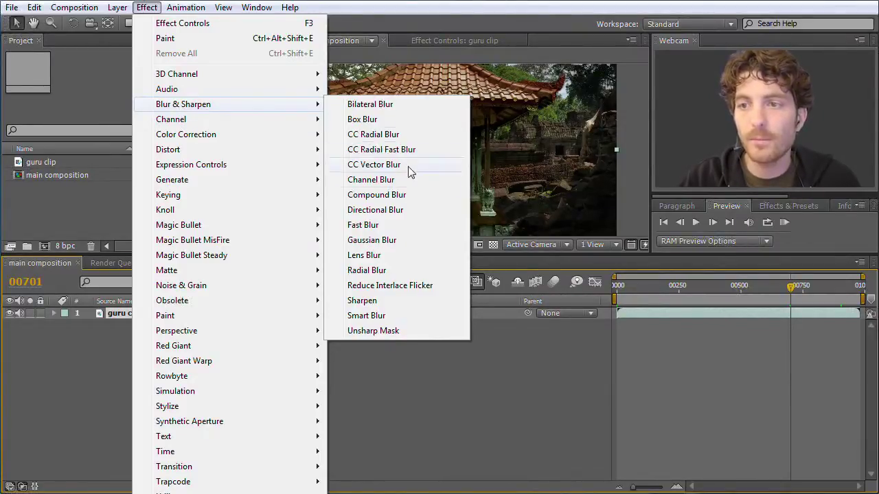
pyautogui.click(375, 226)
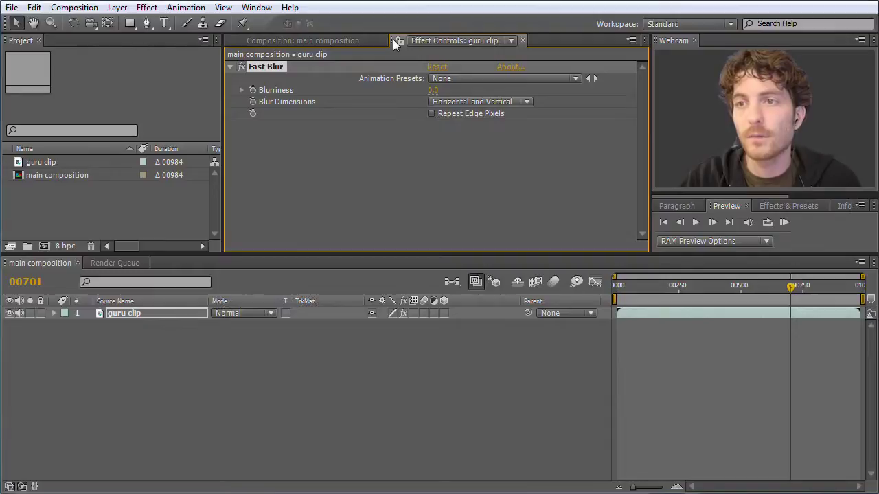
# - Dock the Effect Controls panel beside the Project list so the viewer shows frame 00701
pyautogui.moveTo(394, 43); pyautogui.dragTo(120, 132)
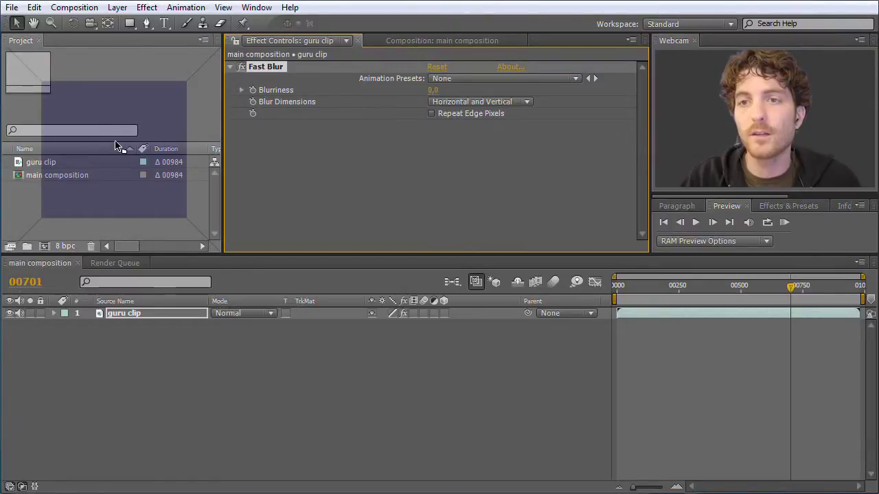
pyautogui.moveTo(107, 151); pyautogui.dragTo(122, 147)
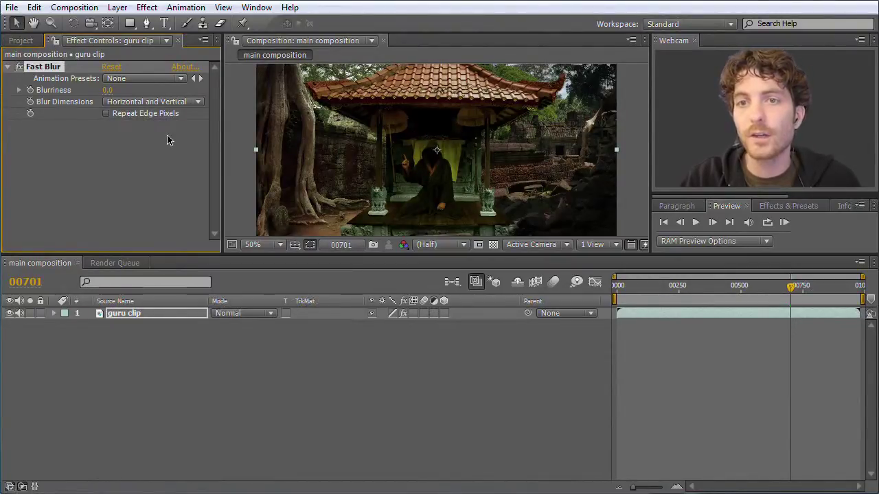
pyautogui.click(73, 136)
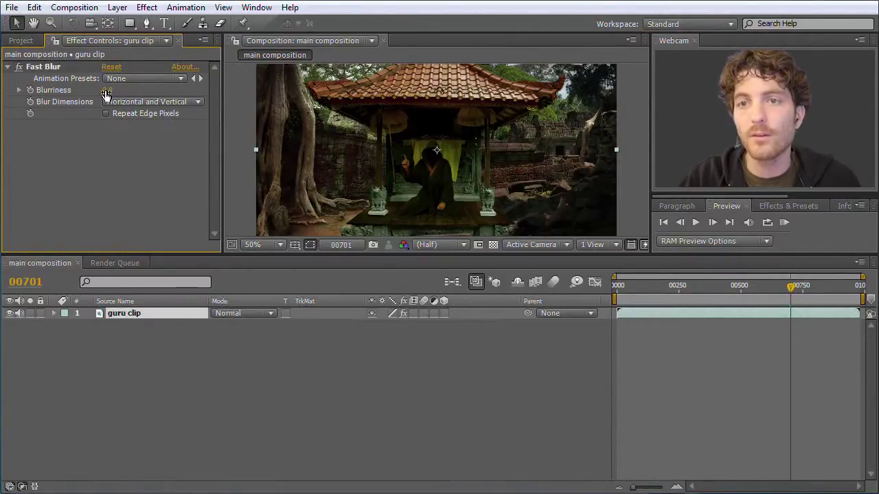
# - Set Fast Blur to Blurriness 26.0 with Vertical blur dimension
pyautogui.moveTo(108, 93); pyautogui.dragTo(140, 93)
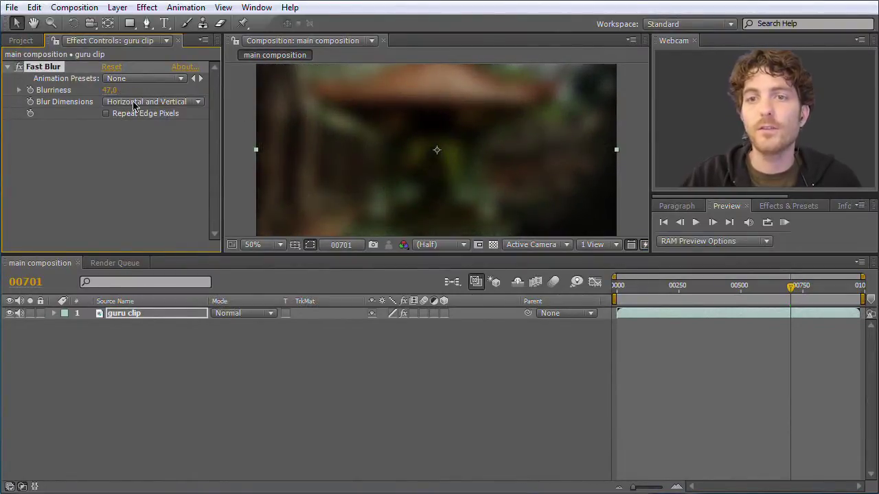
pyautogui.moveTo(107, 92)
pyautogui.mouseDown()
pyautogui.moveTo(79, 98)
pyautogui.moveTo(96, 99)
pyautogui.mouseUp()
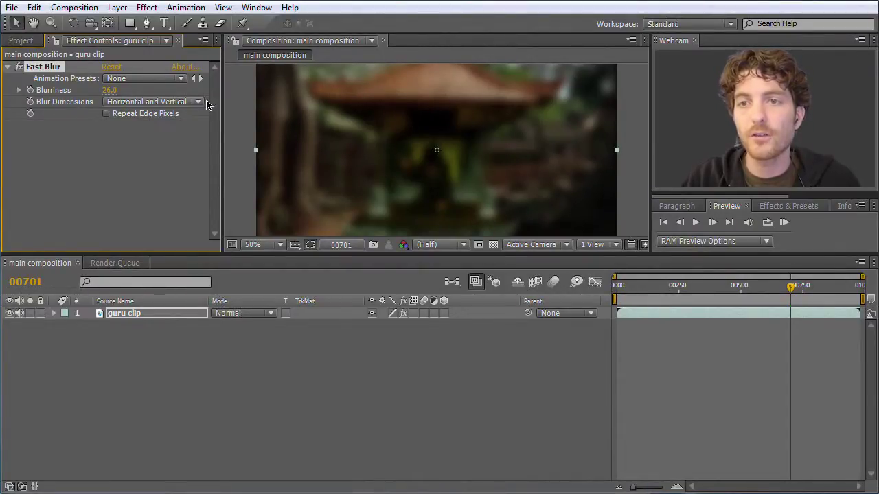
pyautogui.click(198, 103)
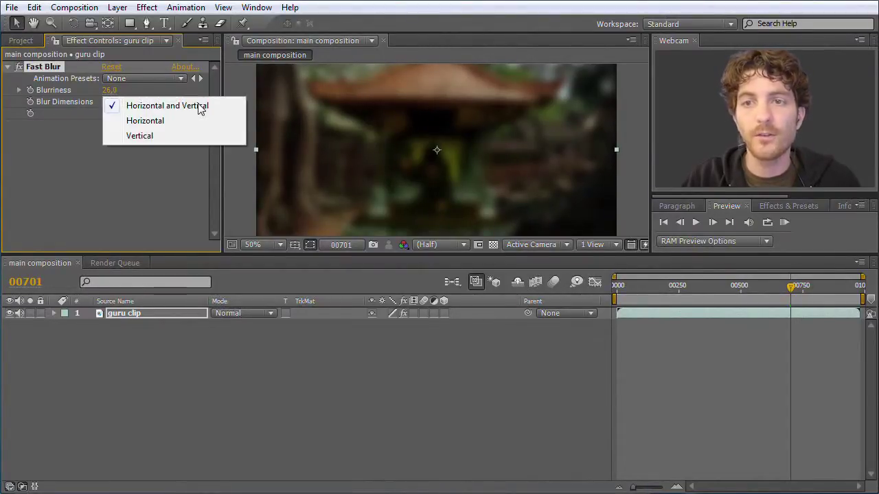
pyautogui.click(167, 122)
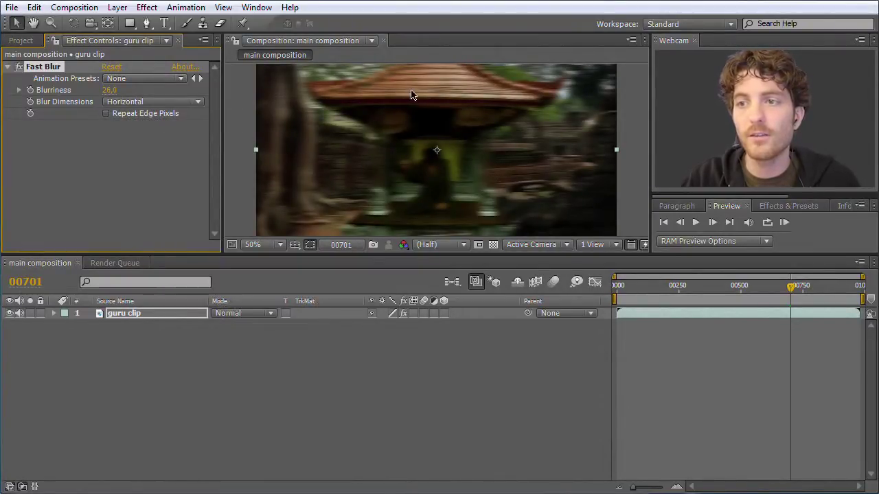
pyautogui.click(197, 103)
pyautogui.click(157, 119)
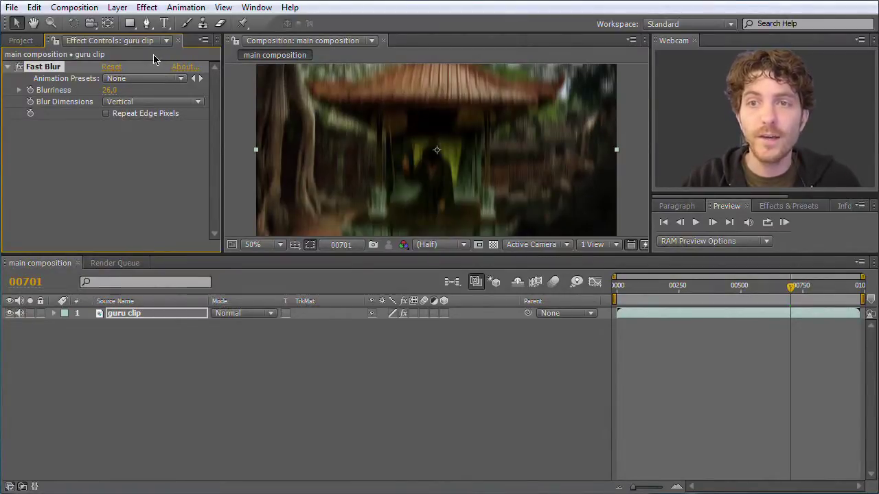
# - Bring up the Effects & Presets browser in the lower-right panel group
pyautogui.click(147, 9)
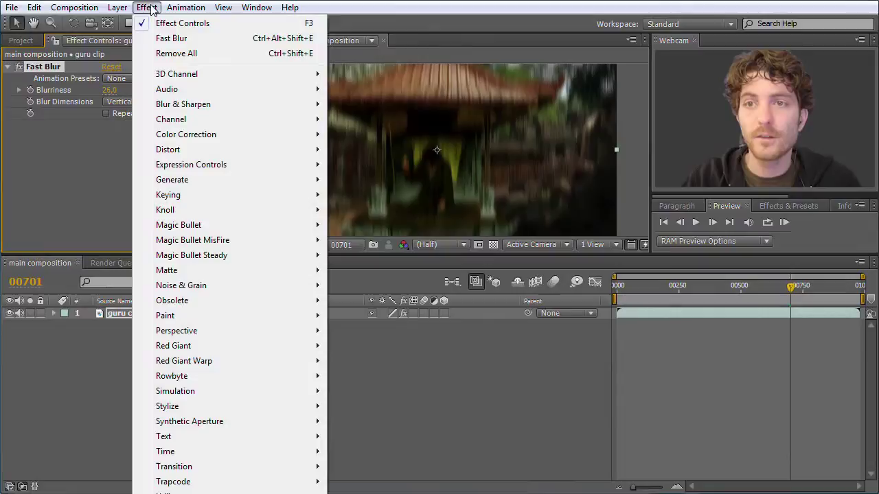
pyautogui.click(113, 134)
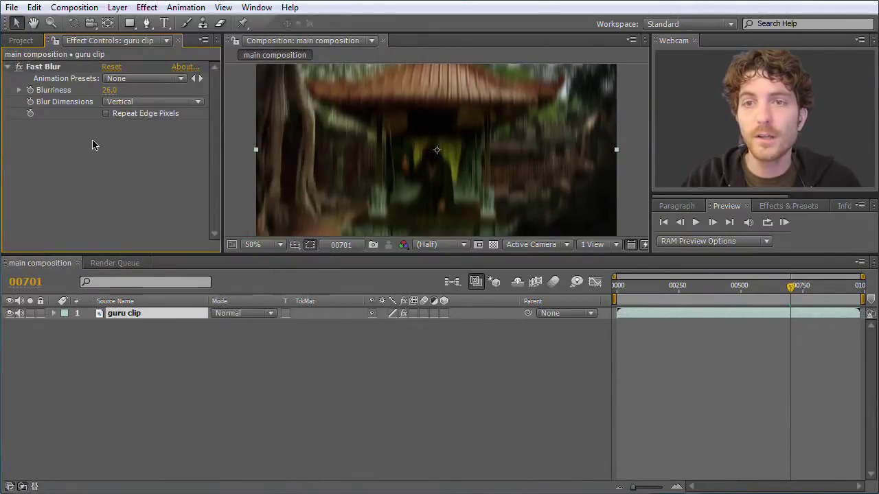
pyautogui.click(129, 314)
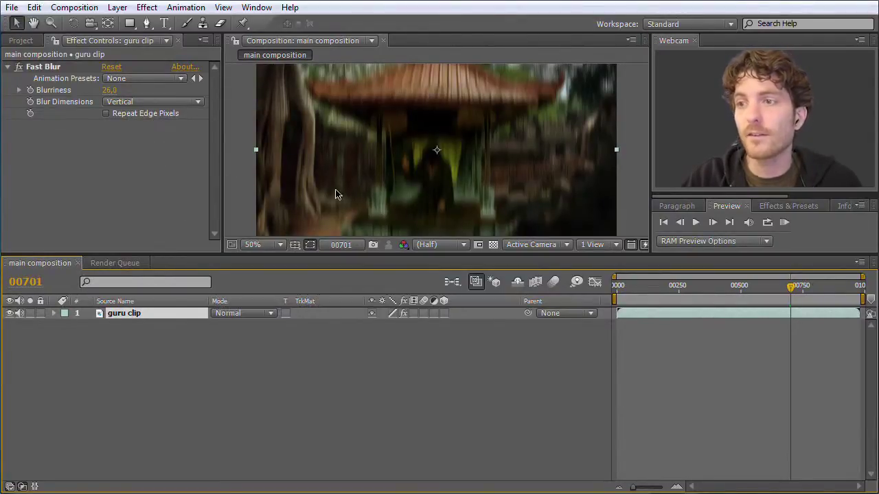
pyautogui.click(780, 207)
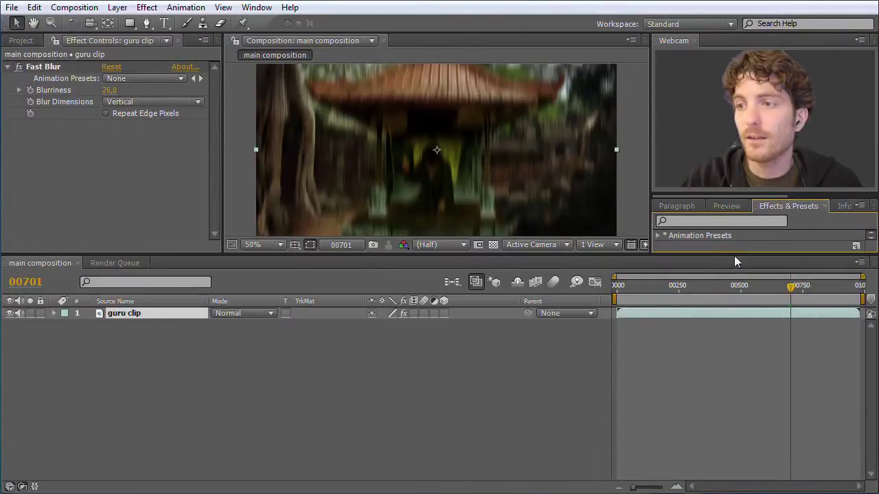
# - Enlarge the viewer and effects list, then give the timeline some height back
pyautogui.moveTo(735, 252); pyautogui.dragTo(735, 318)
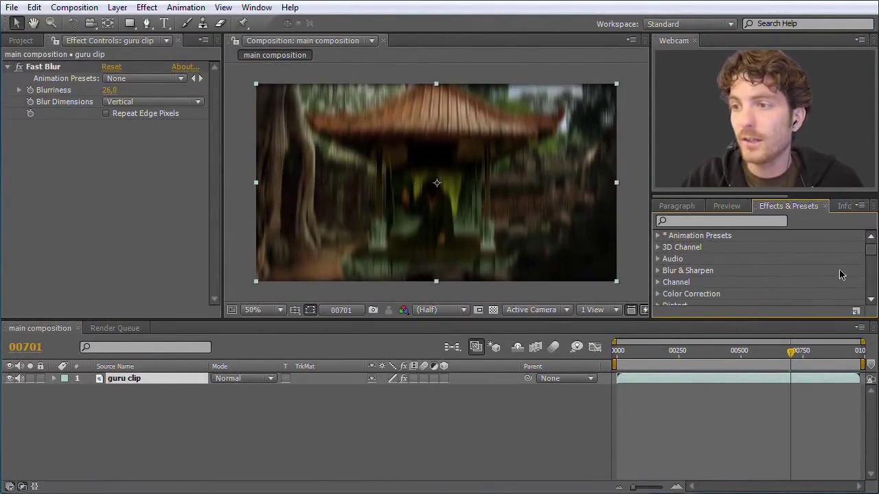
pyautogui.moveTo(870, 255); pyautogui.dragTo(869, 261)
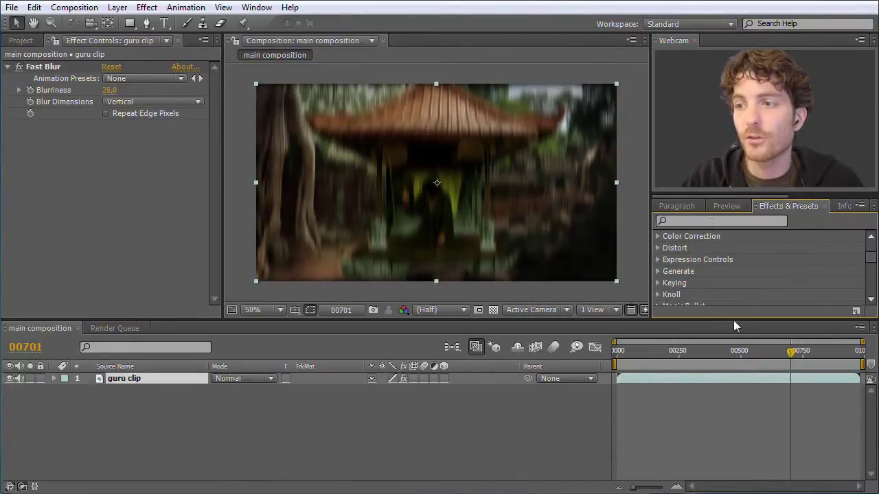
pyautogui.moveTo(734, 318); pyautogui.dragTo(734, 289)
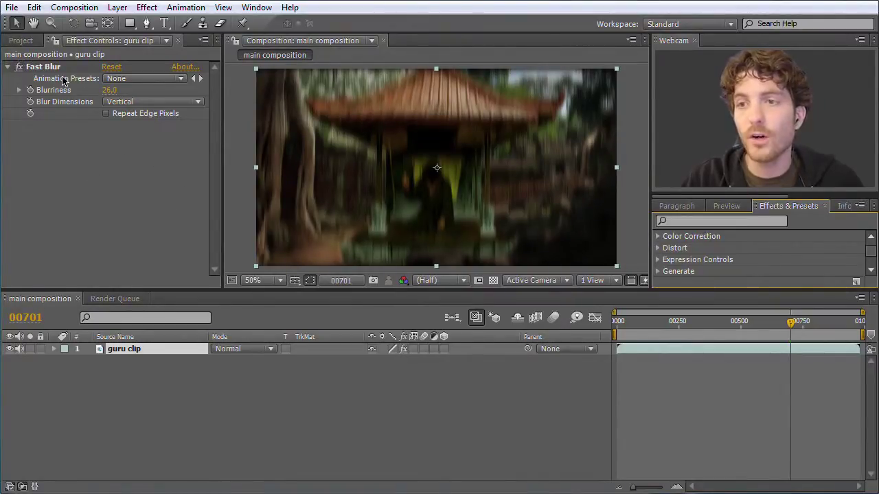
# - Toggle Fast Blur on and off to compare, leaving it switched off
pyautogui.click(21, 71)
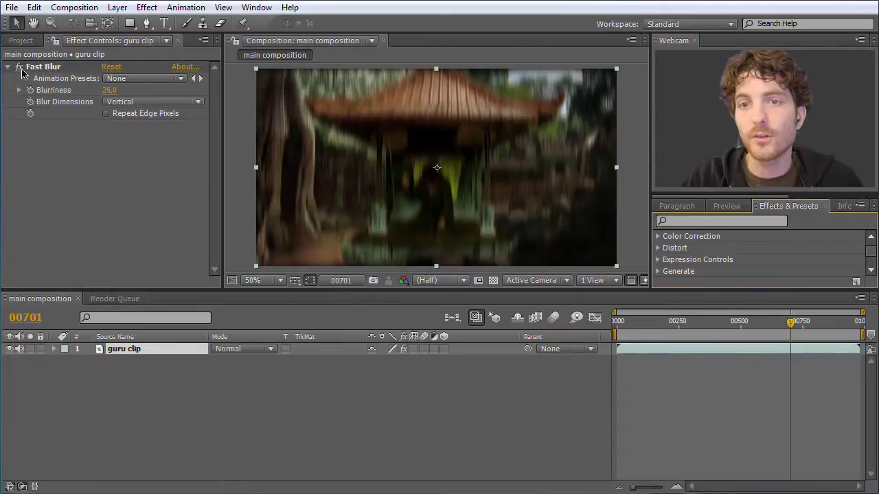
pyautogui.click(20, 68)
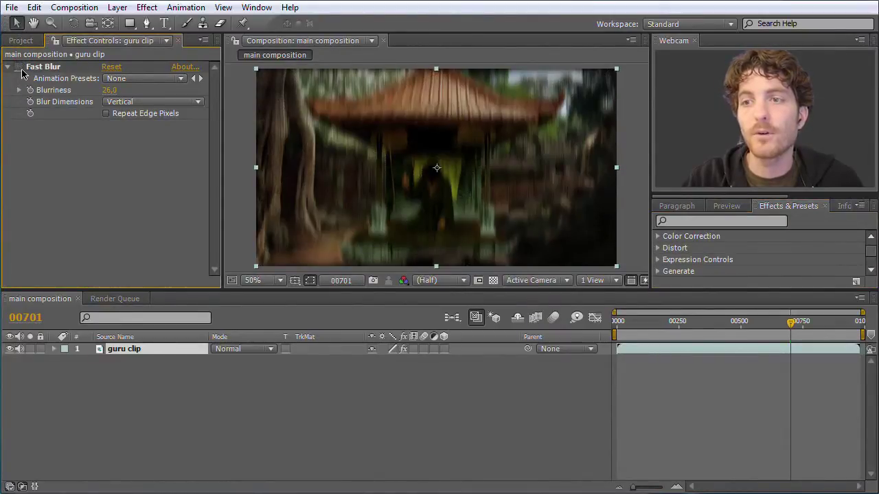
pyautogui.click(21, 69)
pyautogui.click(21, 69)
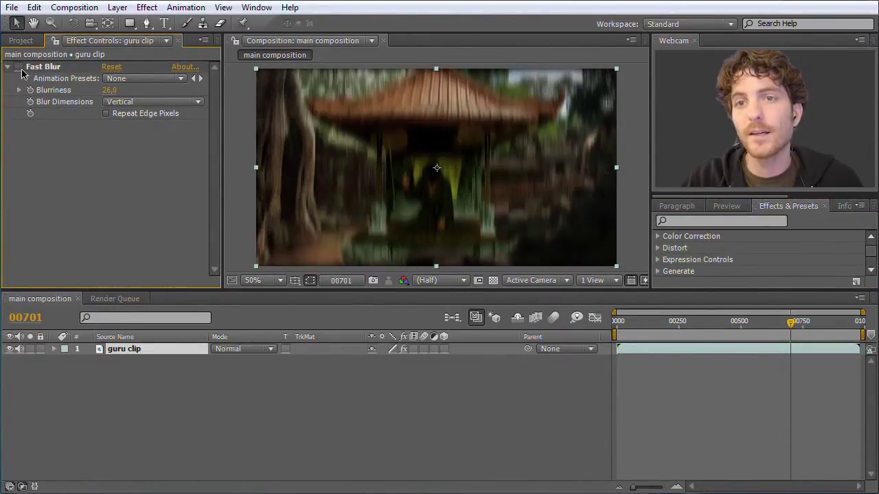
pyautogui.click(21, 68)
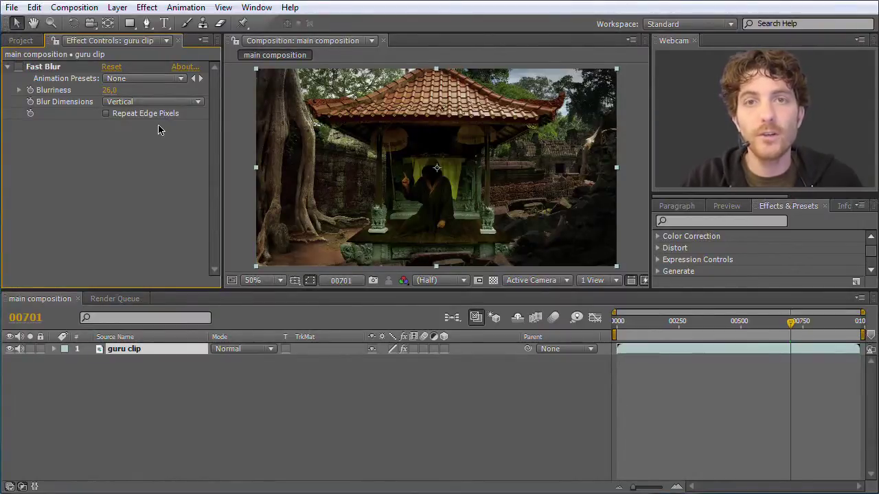
# - Expand the guru clip layer to show its Effects, Transform and Audio groups
pyautogui.click(182, 386)
pyautogui.click(151, 354)
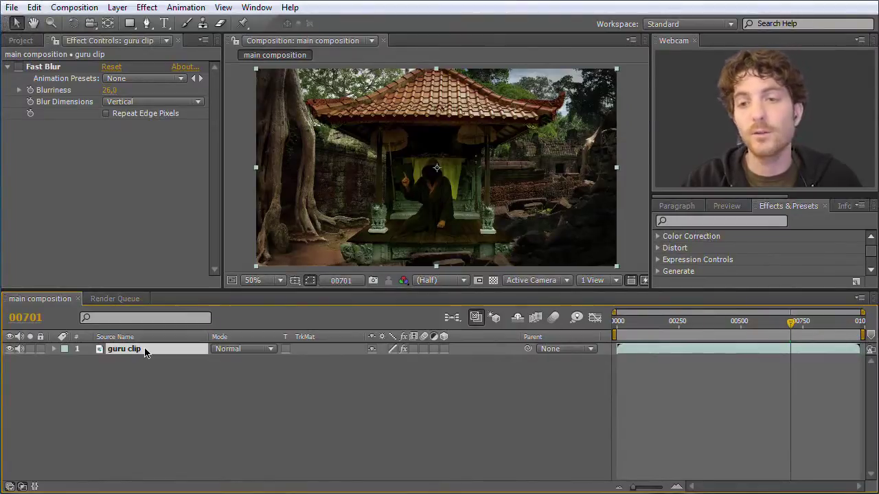
pyautogui.click(55, 350)
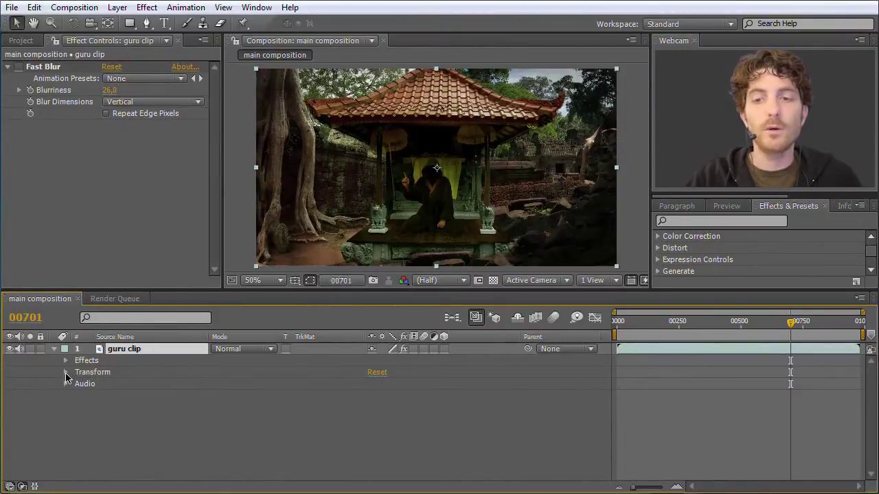
# - Reveal the Fast Blur properties under guru clip's Effects group in the timeline
pyautogui.click(66, 372)
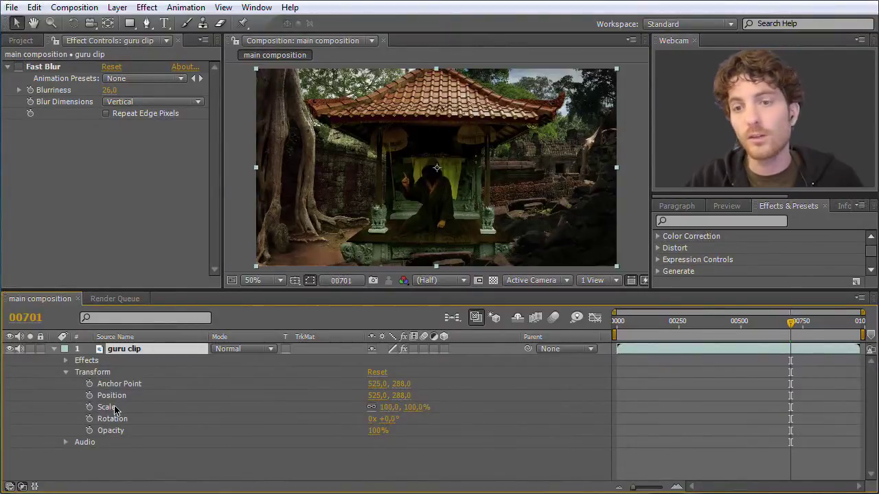
pyautogui.click(67, 372)
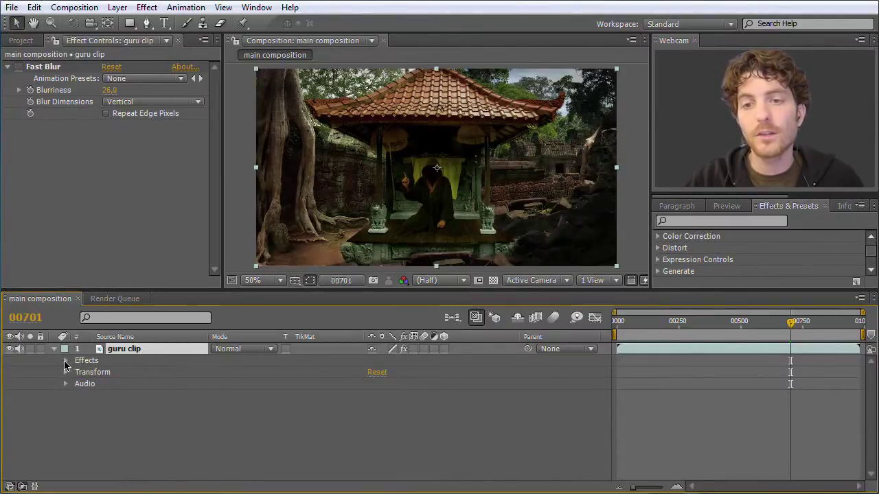
pyautogui.click(65, 362)
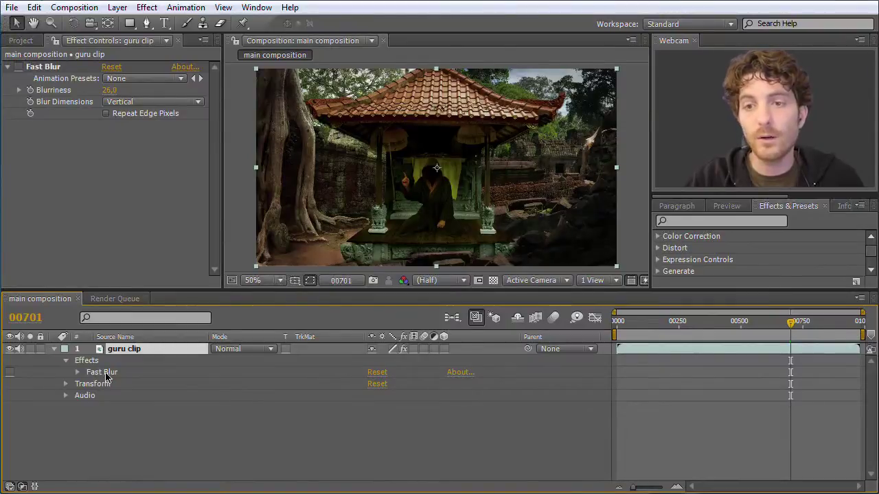
pyautogui.click(77, 372)
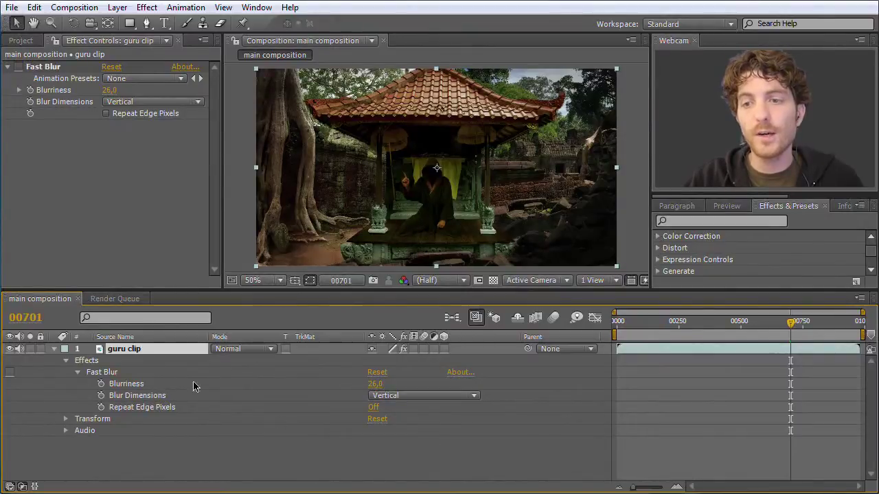
# - Re-enable Fast Blur and set its Blurriness to 73.0
pyautogui.moveTo(107, 90); pyautogui.dragTo(130, 93)
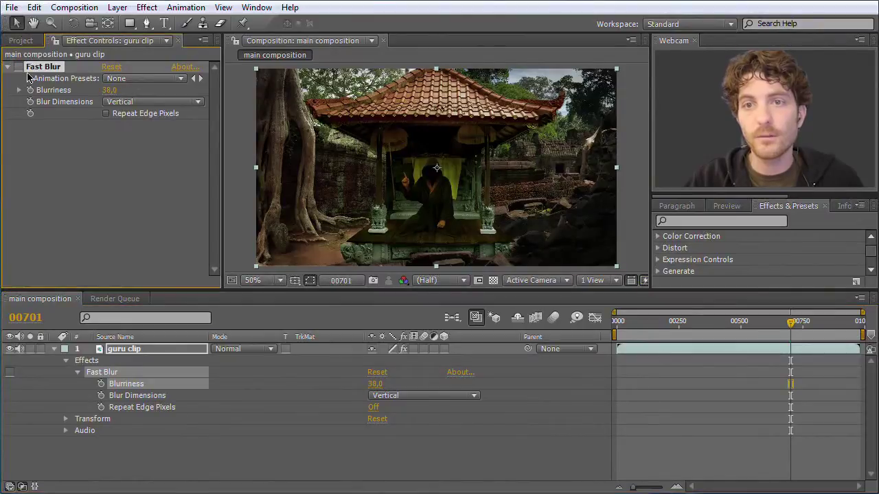
pyautogui.click(19, 67)
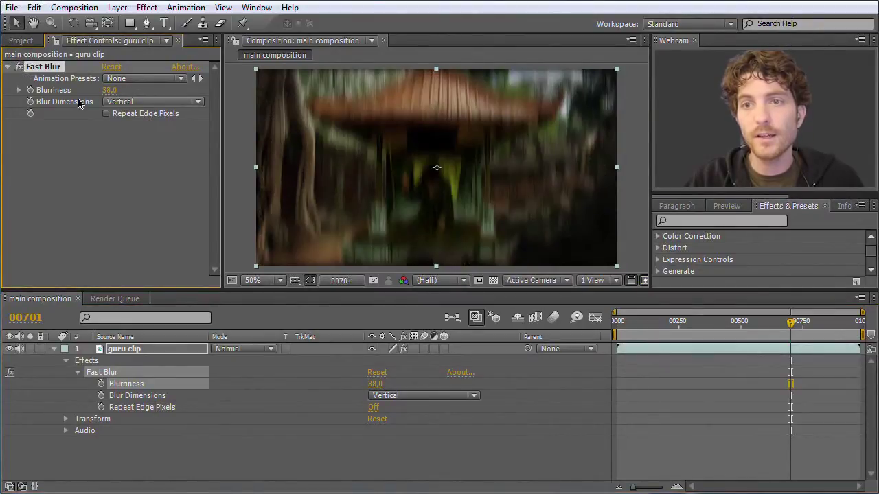
pyautogui.moveTo(110, 92); pyautogui.dragTo(111, 93)
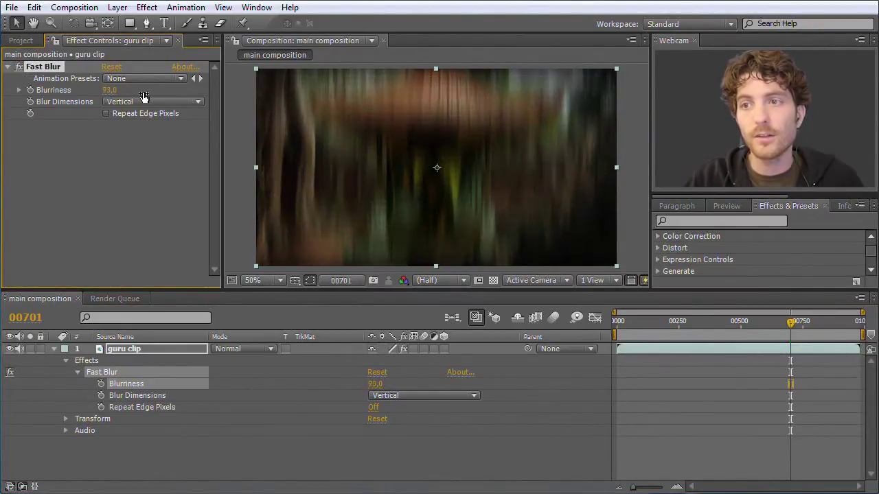
pyautogui.moveTo(375, 384)
pyautogui.mouseDown()
pyautogui.moveTo(317, 391)
pyautogui.moveTo(398, 396)
pyautogui.moveTo(358, 395)
pyautogui.mouseUp()
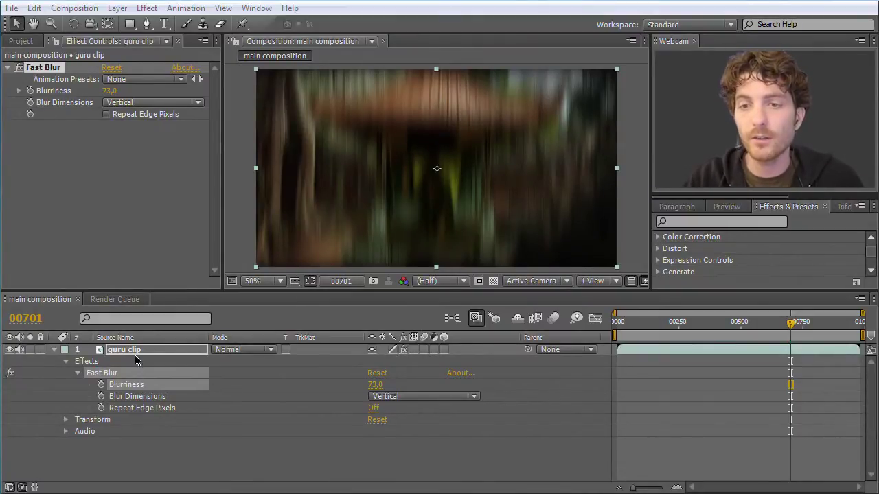
pyautogui.click(109, 376)
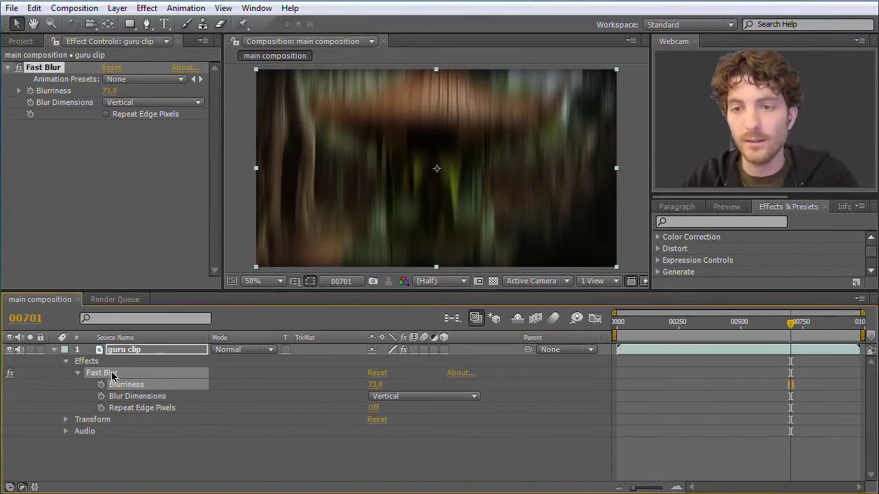
# - Delete Fast Blur and apply Generate > Advanced Lightning, drawing a blue bolt over black
pyautogui.press('Delete')
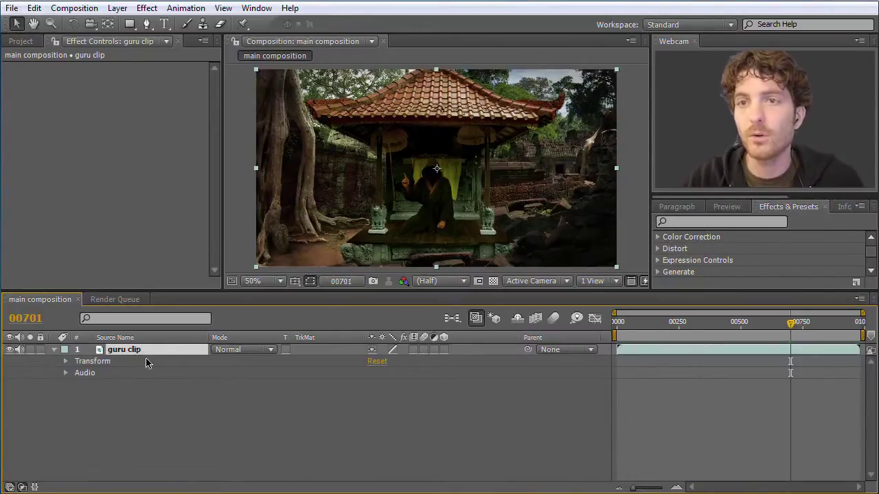
pyautogui.click(146, 9)
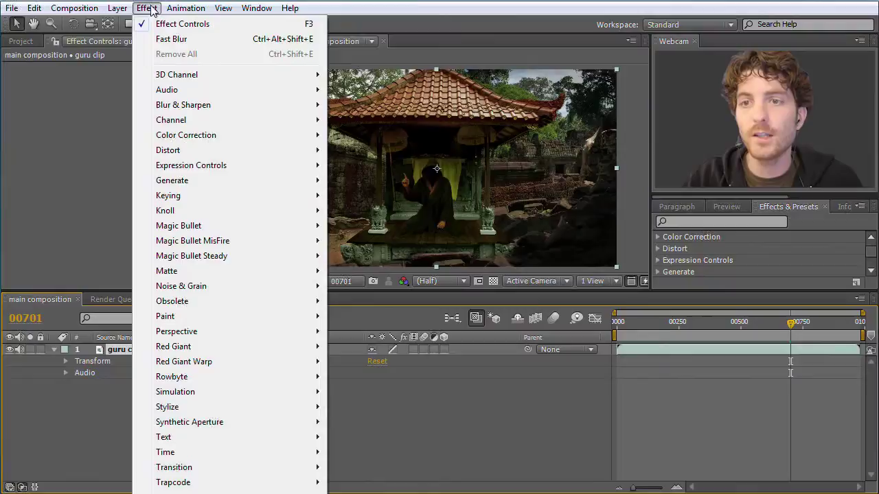
pyautogui.moveTo(202, 182)
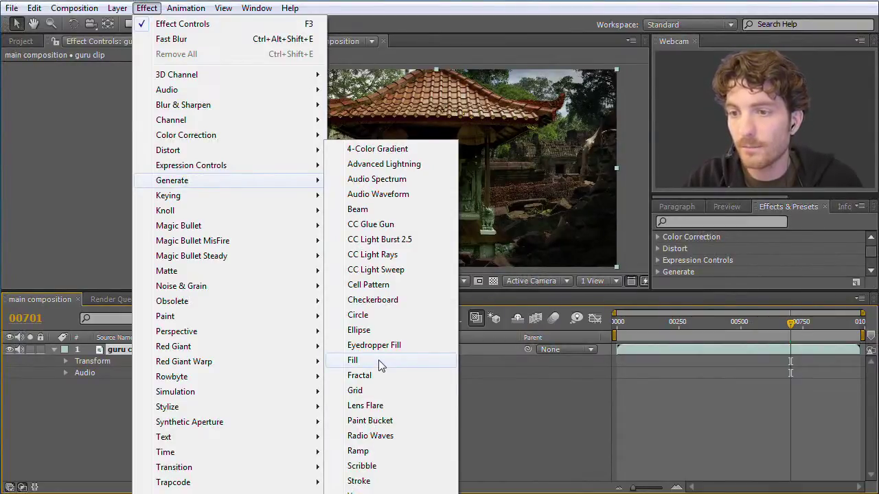
pyautogui.click(384, 167)
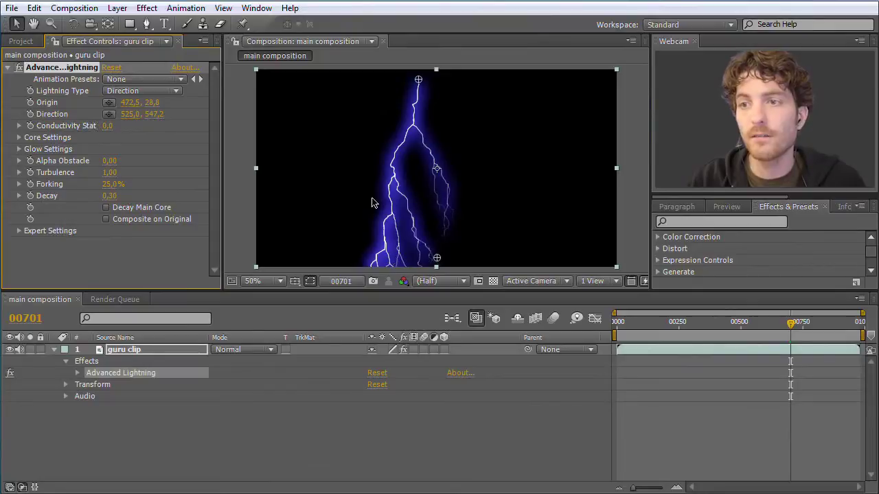
# - Deselect the effect, move the playhead back to frame 00662, and select Advanced Lightning
pyautogui.click(187, 424)
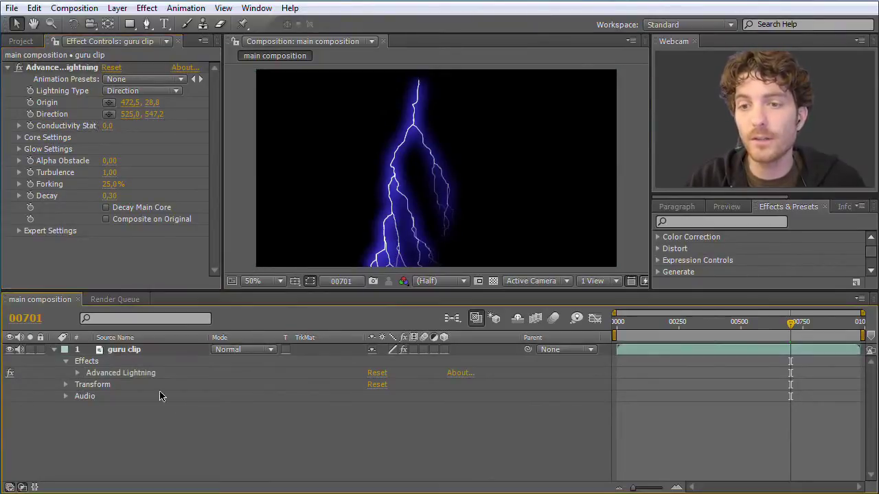
pyautogui.click(128, 352)
pyautogui.moveTo(791, 323)
pyautogui.mouseDown()
pyautogui.moveTo(655, 323)
pyautogui.moveTo(780, 323)
pyautogui.mouseUp()
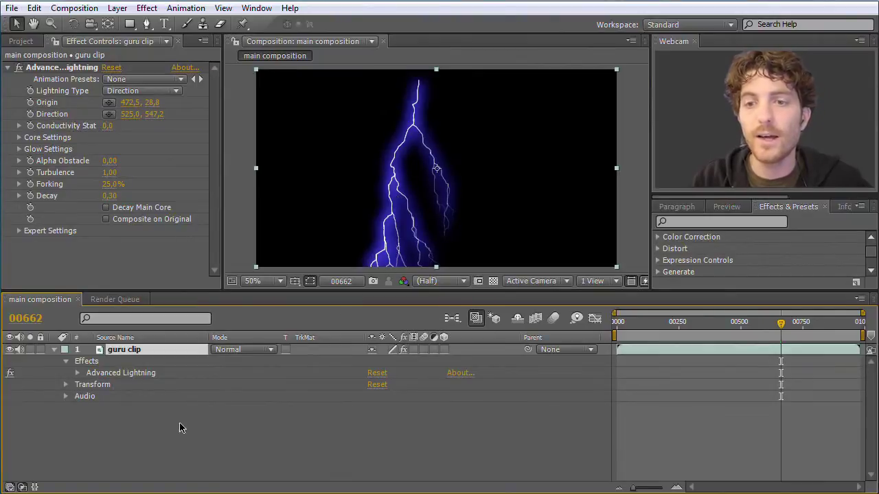
pyautogui.click(97, 375)
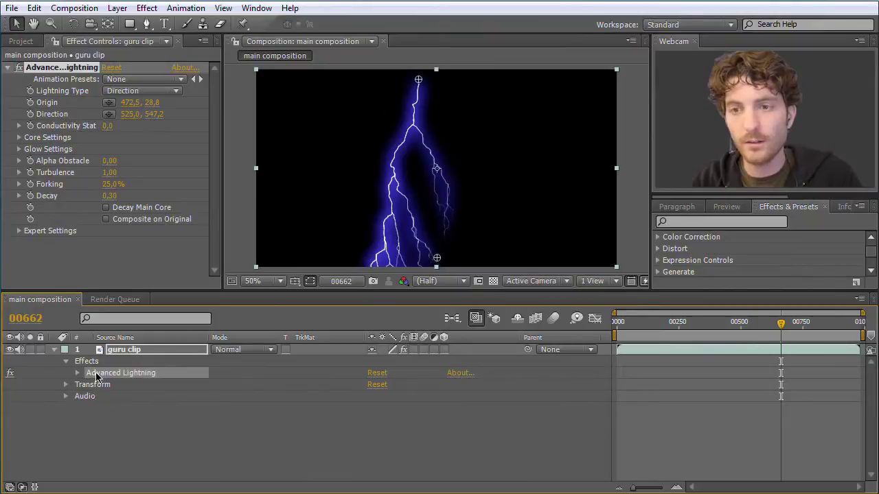
# - Delete Advanced Lightning from the guru clip and bring up the Layer > New choices
pyautogui.press('Delete')
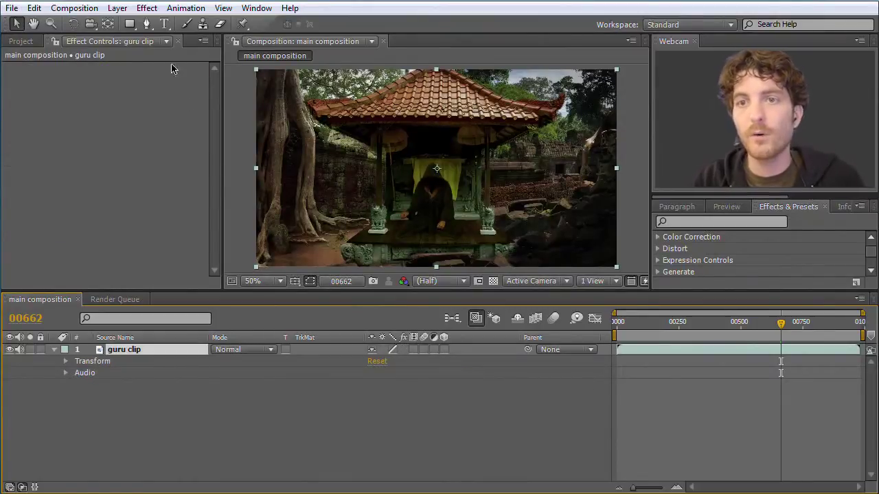
pyautogui.click(117, 8)
pyautogui.moveTo(135, 25)
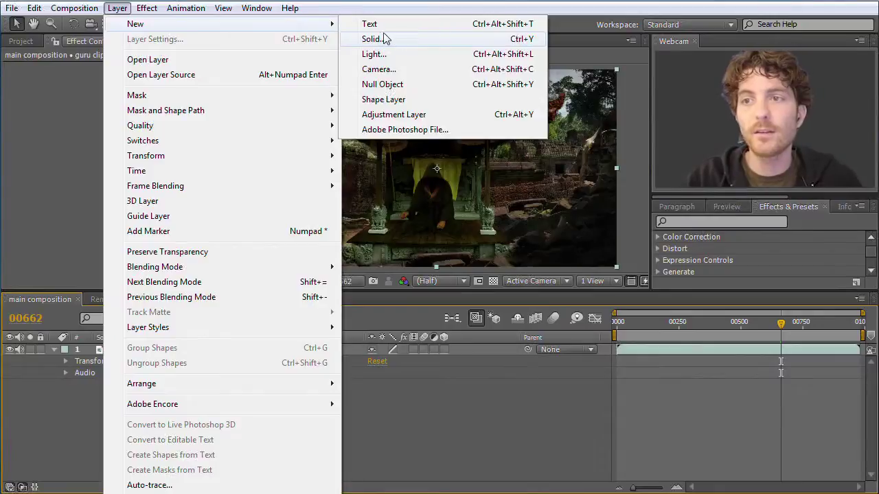
# - Create a comp-sized 1050 x 576 light gray solid named 'Lightning'
pyautogui.click(381, 42)
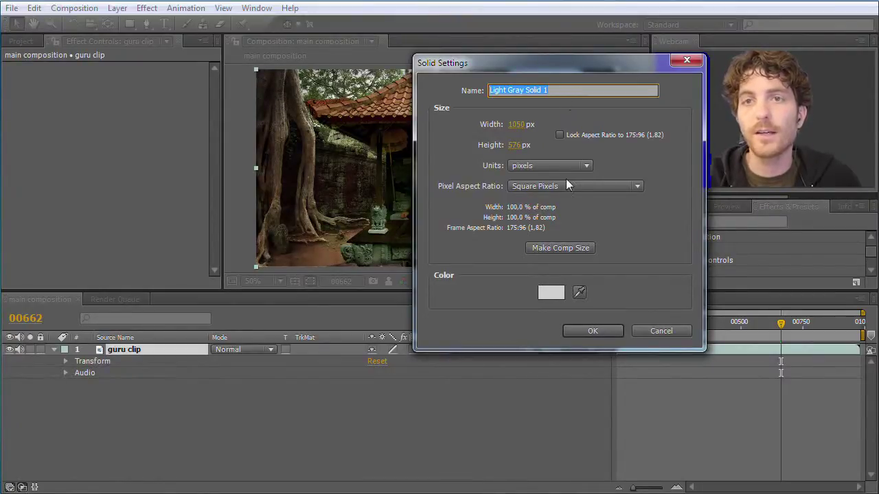
pyautogui.click(570, 247)
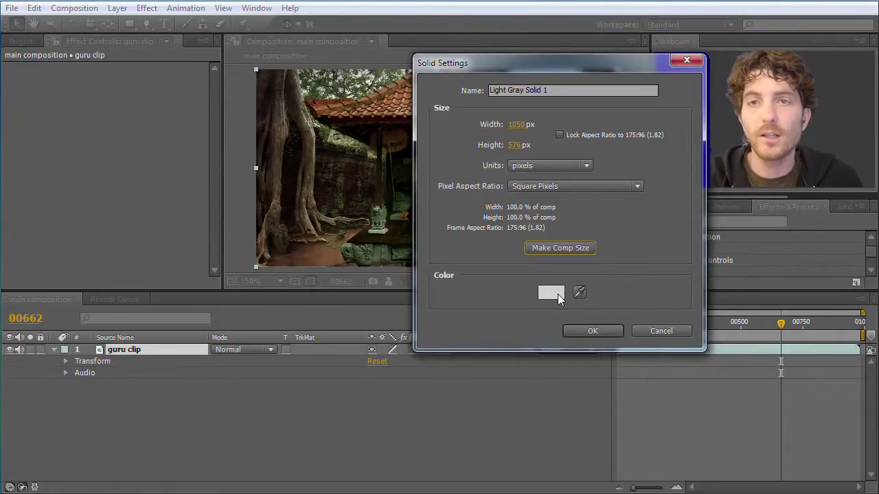
pyautogui.click(565, 88)
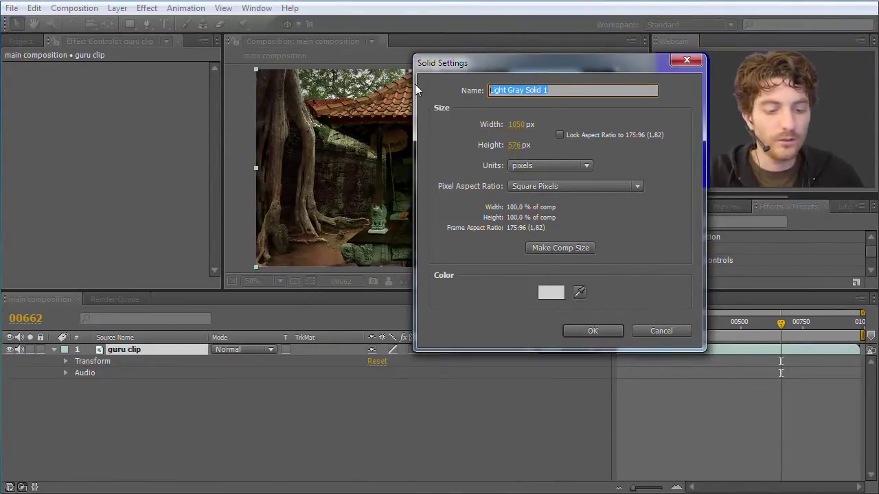
pyautogui.press('BackSpace')
pyautogui.write('Lightning')
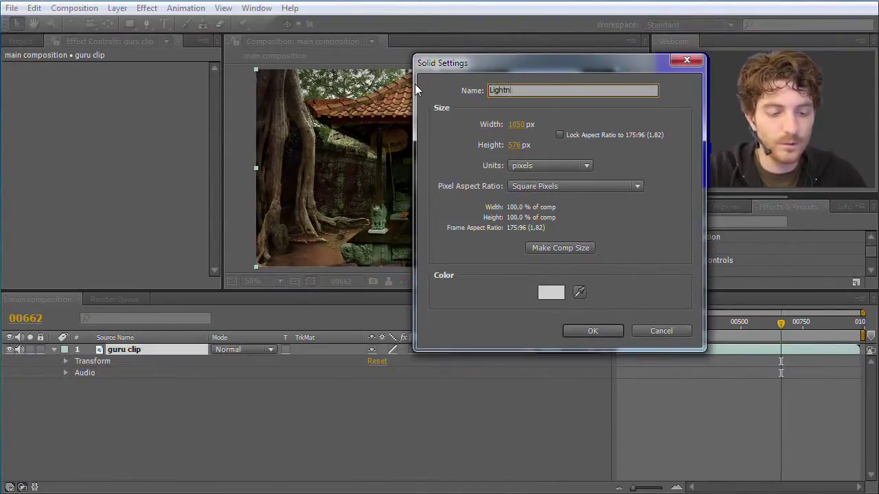
pyautogui.click(589, 330)
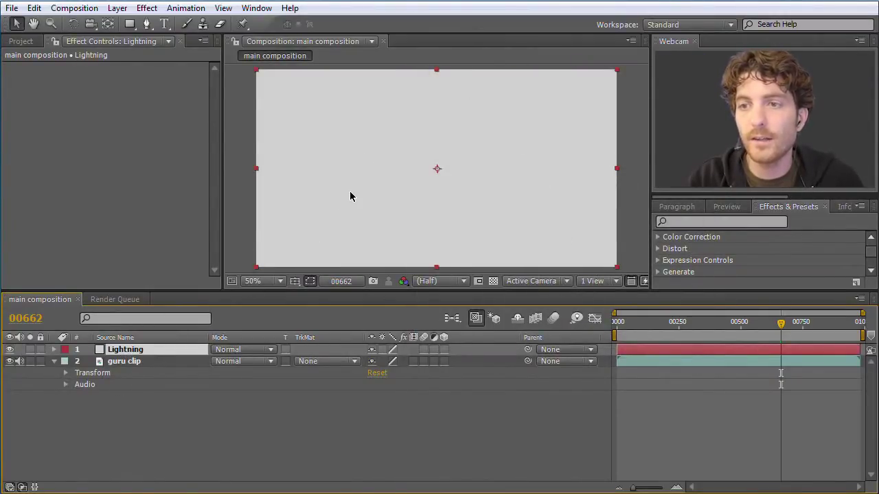
# - Apply Effect > Generate > Advanced Lightning to the Lightning solid, undoing an accidental move first
pyautogui.moveTo(350, 194); pyautogui.dragTo(383, 207)
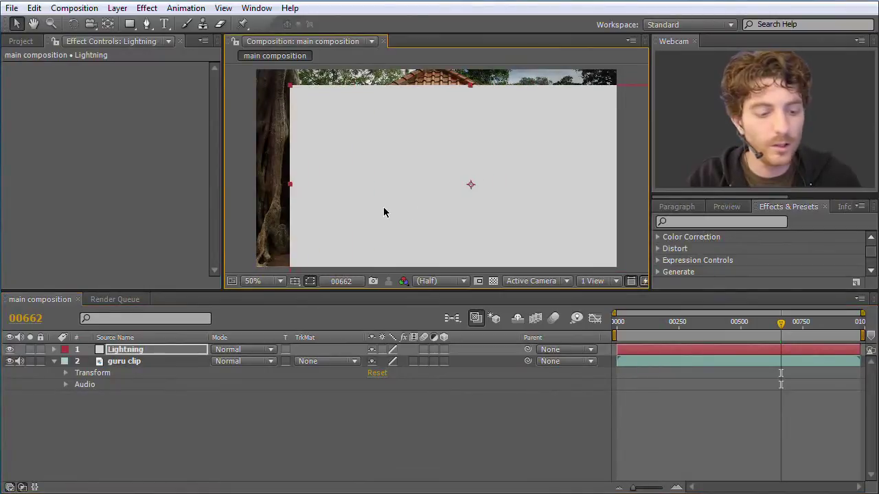
pyautogui.hotkey('ctrl', 'z')
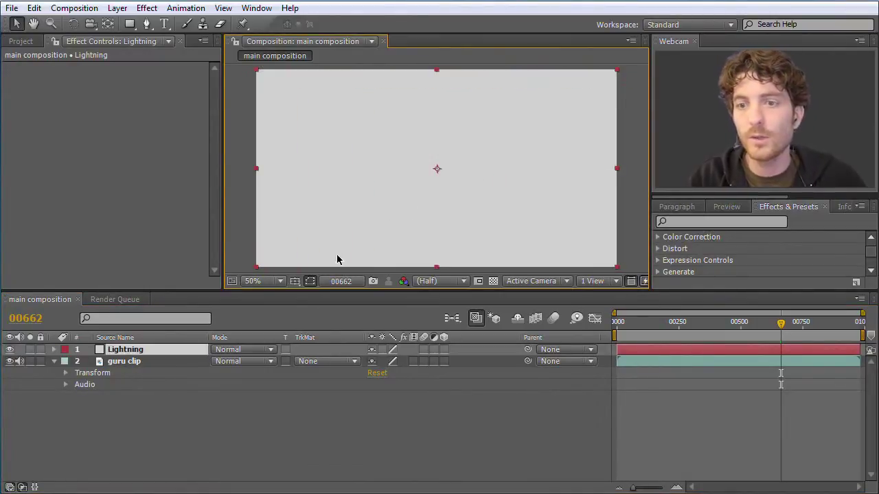
pyautogui.click(133, 363)
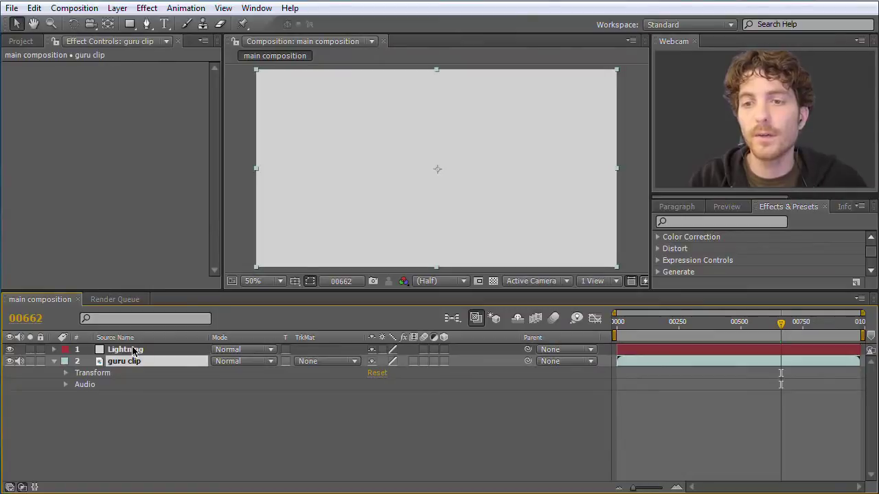
pyautogui.click(135, 351)
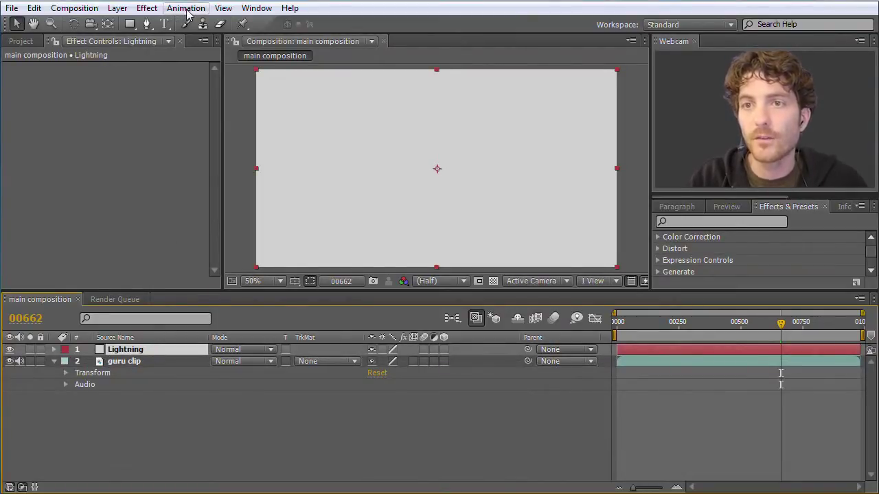
pyautogui.click(147, 9)
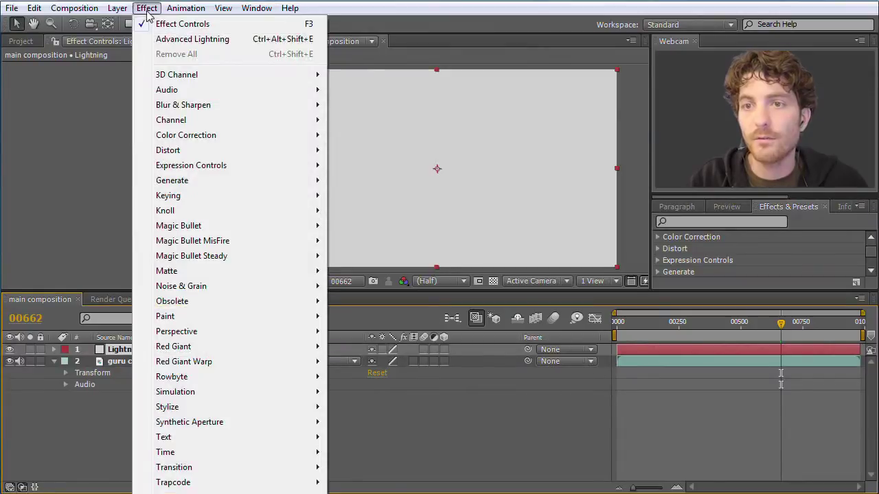
pyautogui.moveTo(198, 182)
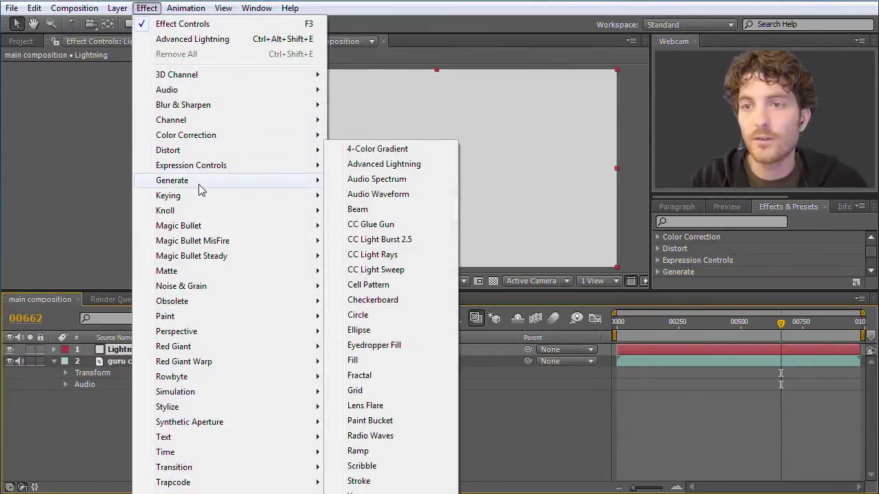
pyautogui.click(363, 164)
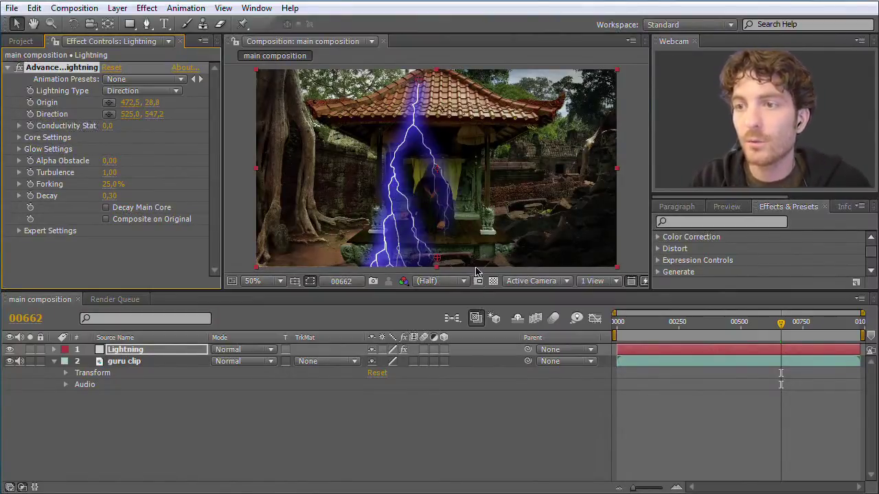
# - Scrub back to around frame 00252 and drag the Lightning layer's in-point later
pyautogui.moveTo(780, 323)
pyautogui.mouseDown()
pyautogui.moveTo(617, 331)
pyautogui.moveTo(861, 326)
pyautogui.moveTo(754, 324)
pyautogui.mouseUp()
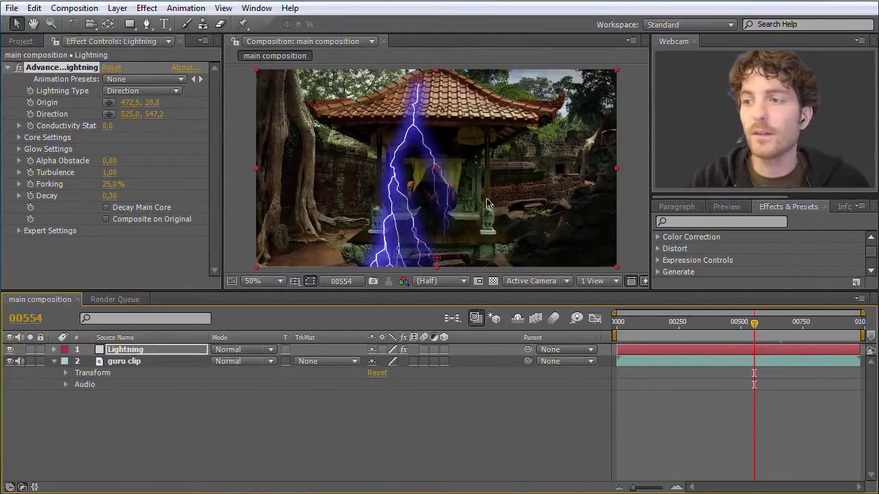
pyautogui.moveTo(755, 326); pyautogui.dragTo(678, 323)
pyautogui.moveTo(619, 350)
pyautogui.mouseDown()
pyautogui.moveTo(690, 352)
pyautogui.moveTo(694, 332)
pyautogui.moveTo(719, 331)
pyautogui.mouseUp()
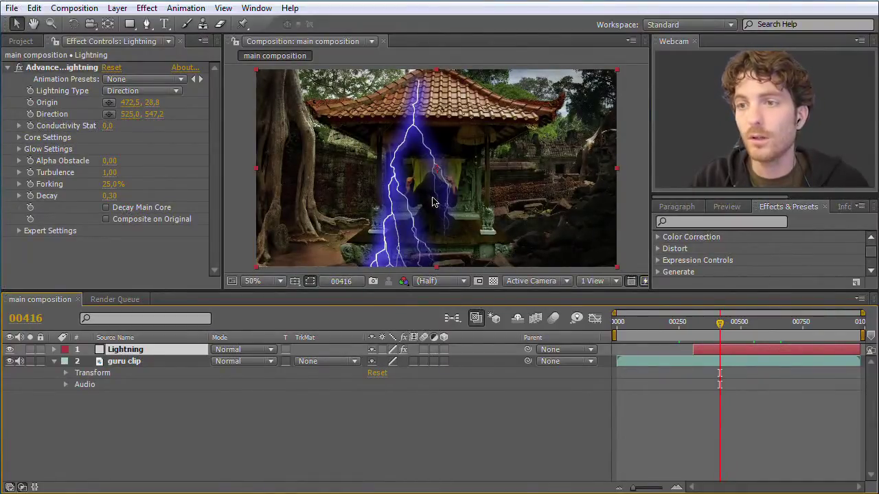
# - Zoom the viewer in, trim the Lightning layer's start, and locate the finger gesture at frame 00516
pyautogui.press('.')
pyautogui.press('.')
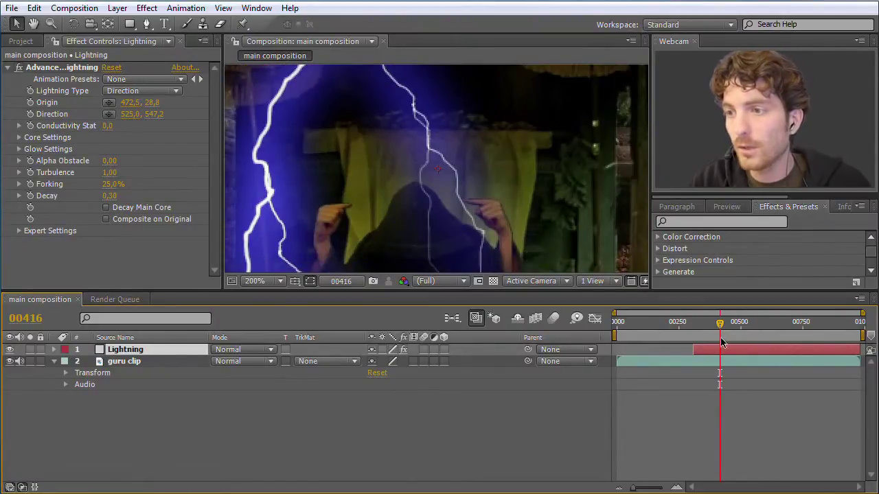
pyautogui.moveTo(719, 323)
pyautogui.mouseDown()
pyautogui.moveTo(705, 326)
pyautogui.moveTo(723, 326)
pyautogui.mouseUp()
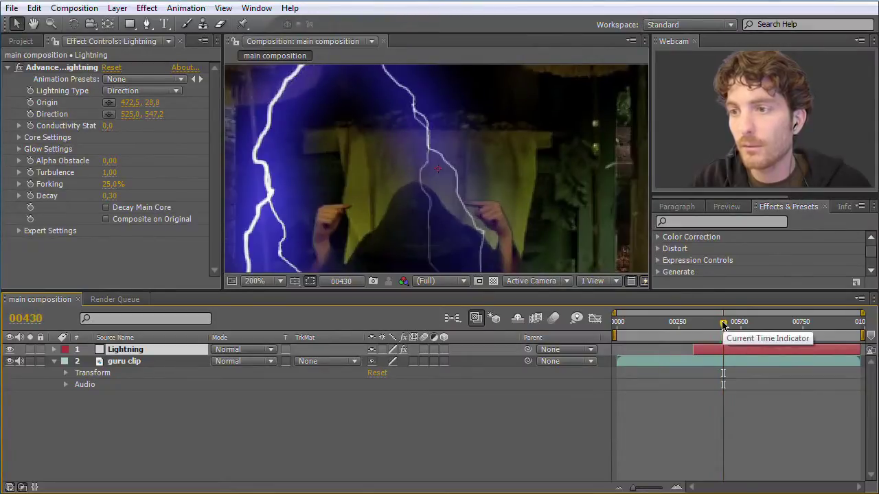
pyautogui.moveTo(714, 350); pyautogui.dragTo(724, 350)
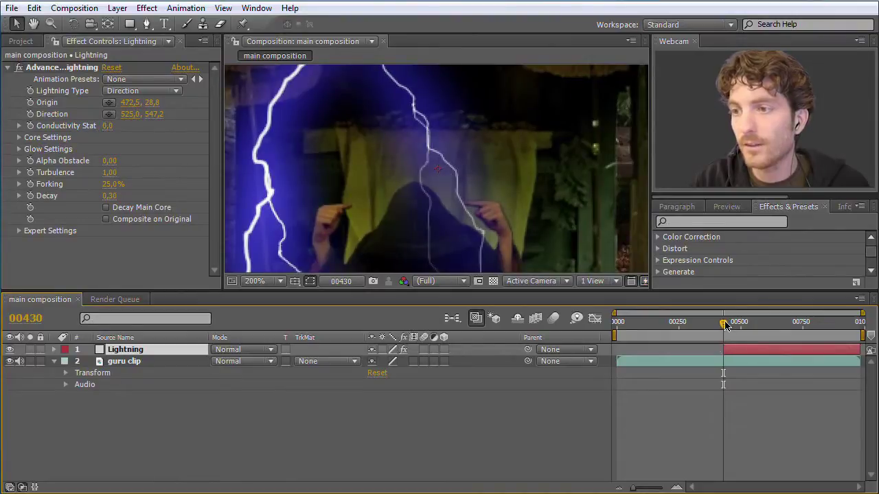
pyautogui.moveTo(725, 326); pyautogui.dragTo(758, 330)
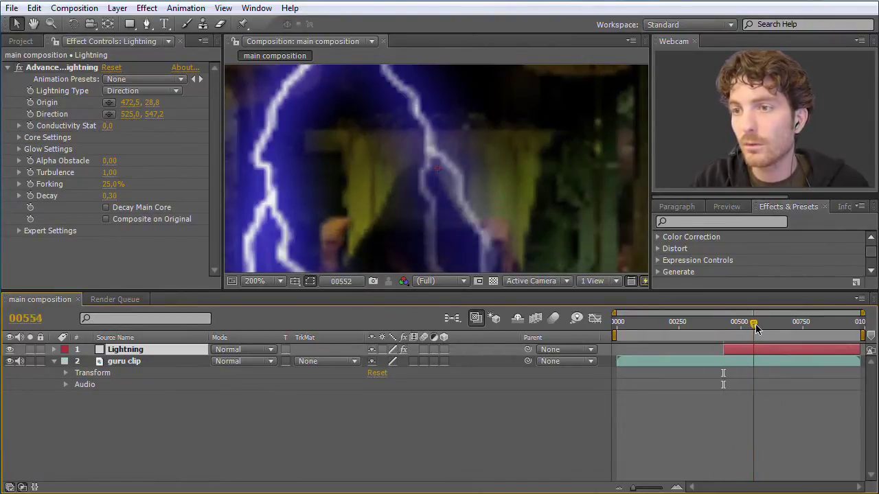
pyautogui.moveTo(758, 330); pyautogui.dragTo(747, 330)
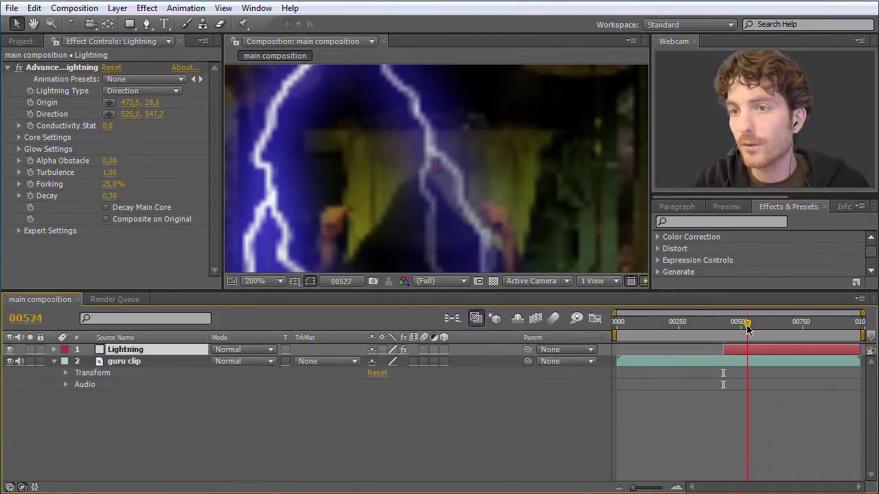
pyautogui.moveTo(747, 329); pyautogui.dragTo(745, 329)
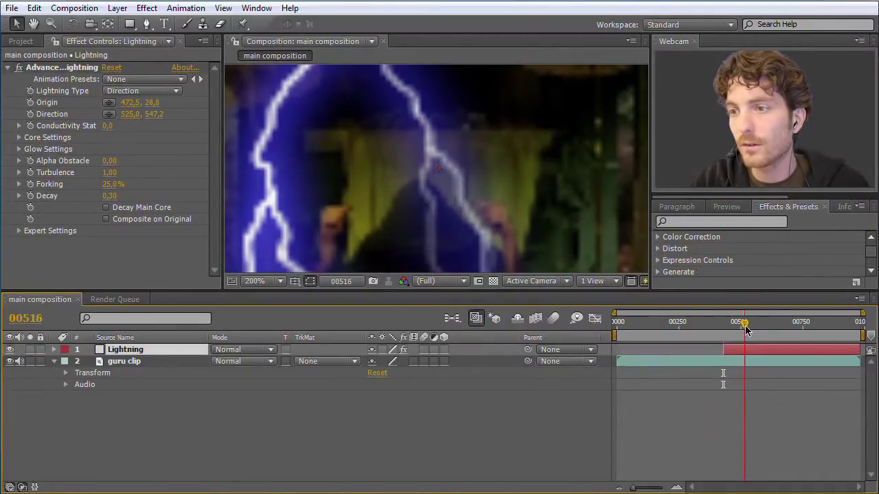
# - Trim the Lightning layer's out-point to just after frame 00516, then zoom the viewer back out
pyautogui.moveTo(864, 350); pyautogui.dragTo(748, 350)
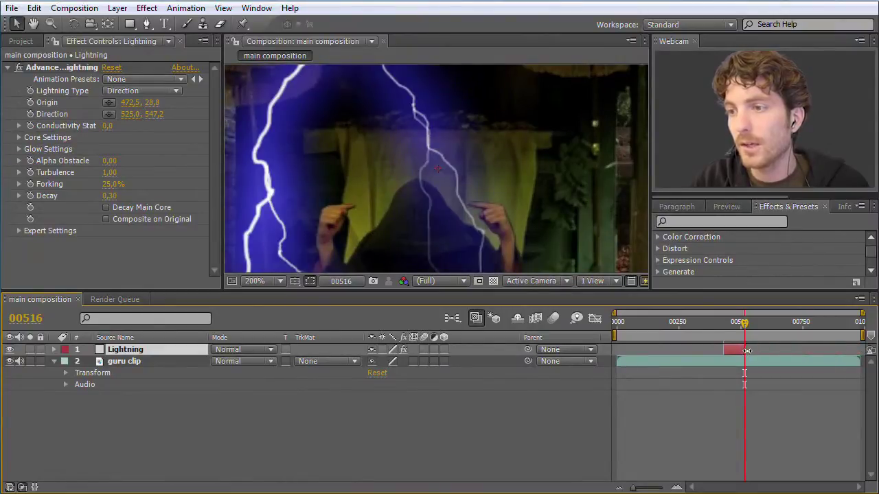
pyautogui.moveTo(748, 351); pyautogui.dragTo(747, 349)
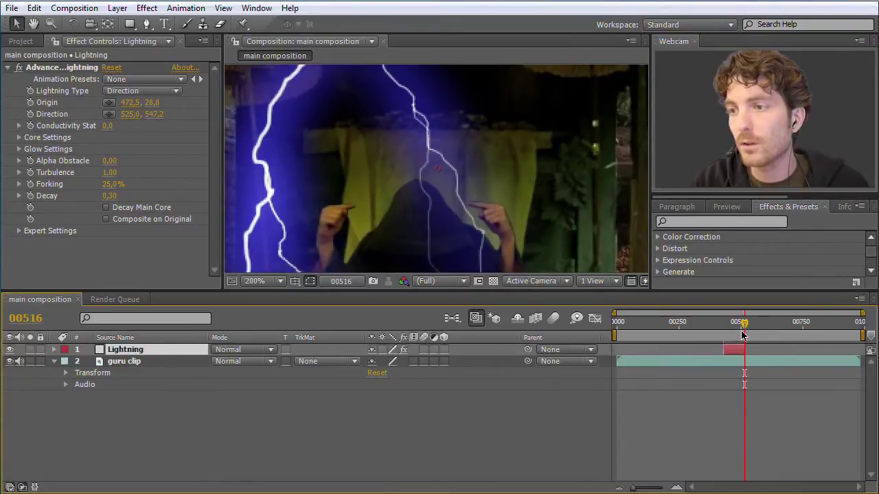
pyautogui.moveTo(752, 351); pyautogui.dragTo(776, 351)
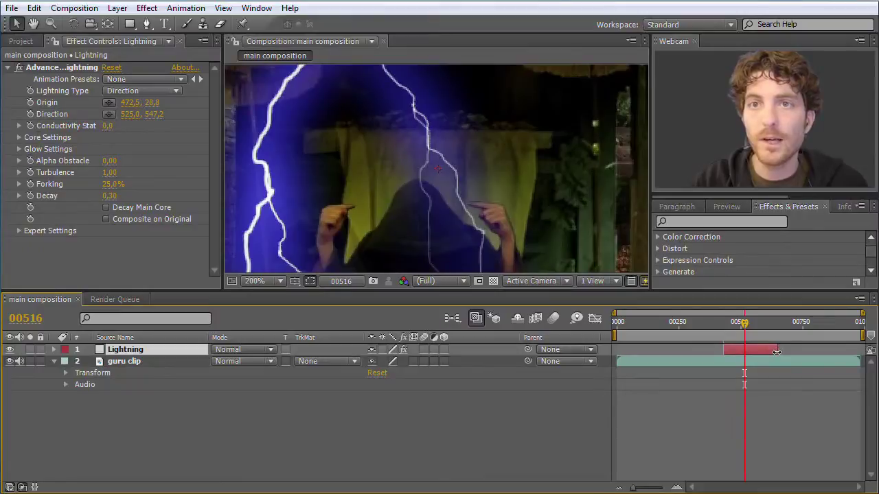
pyautogui.moveTo(776, 351); pyautogui.dragTo(768, 352)
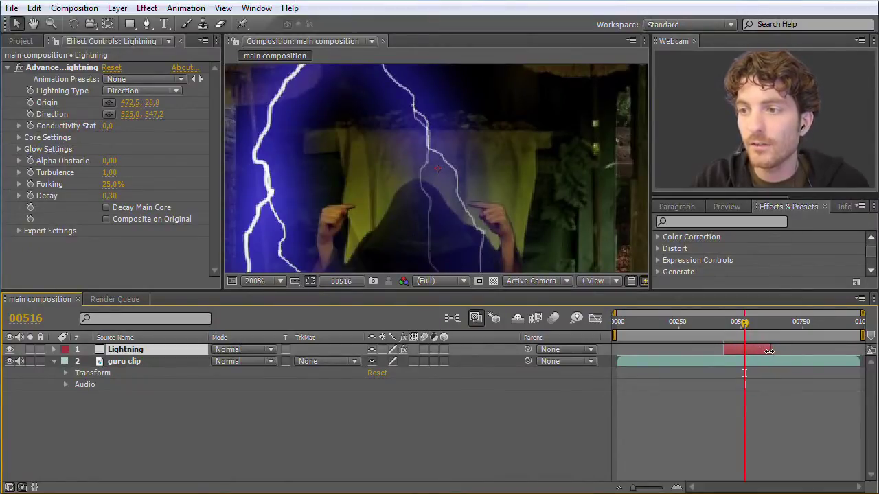
pyautogui.moveTo(765, 351); pyautogui.dragTo(760, 350)
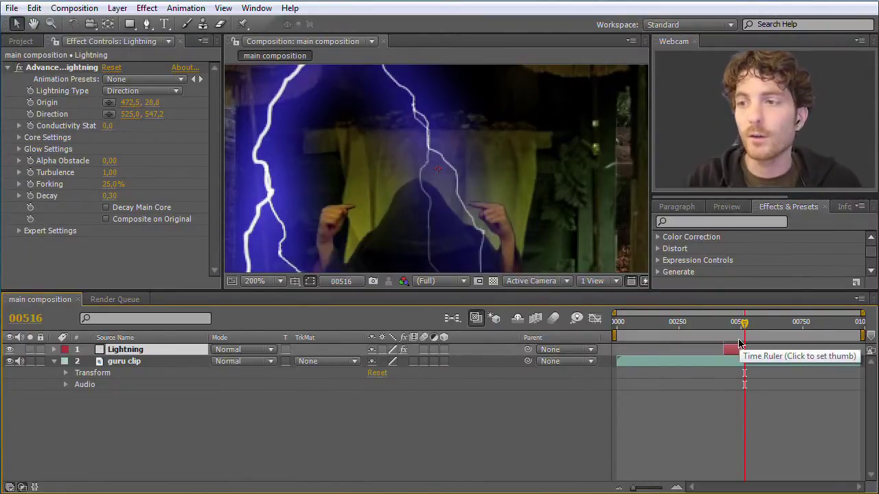
pyautogui.moveTo(743, 324); pyautogui.dragTo(718, 324)
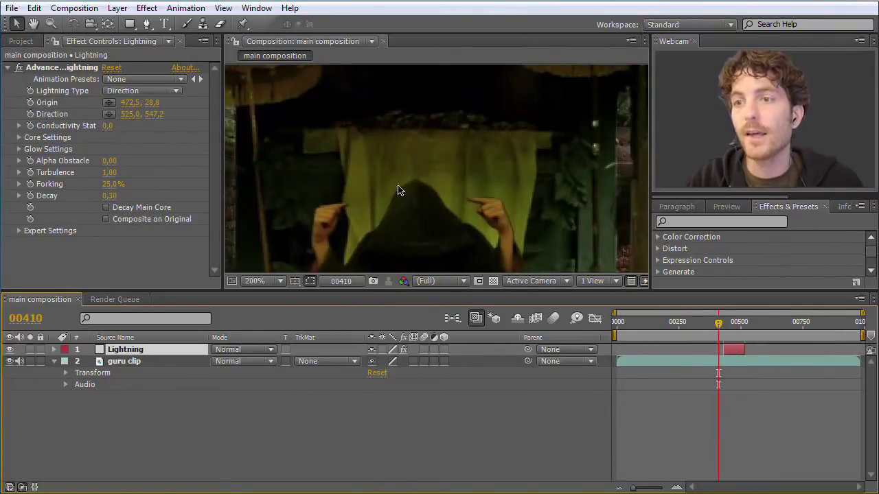
pyautogui.press(',')
pyautogui.press(',')
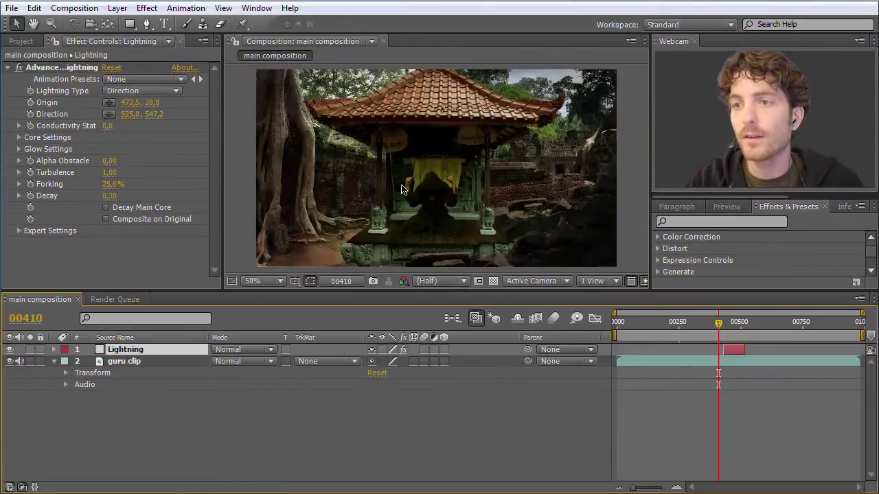
# - Scrub through the flash to frame 00491 and expand the lightning's Glow Settings
pyautogui.moveTo(718, 324)
pyautogui.mouseDown()
pyautogui.moveTo(748, 324)
pyautogui.moveTo(738, 325)
pyautogui.mouseUp()
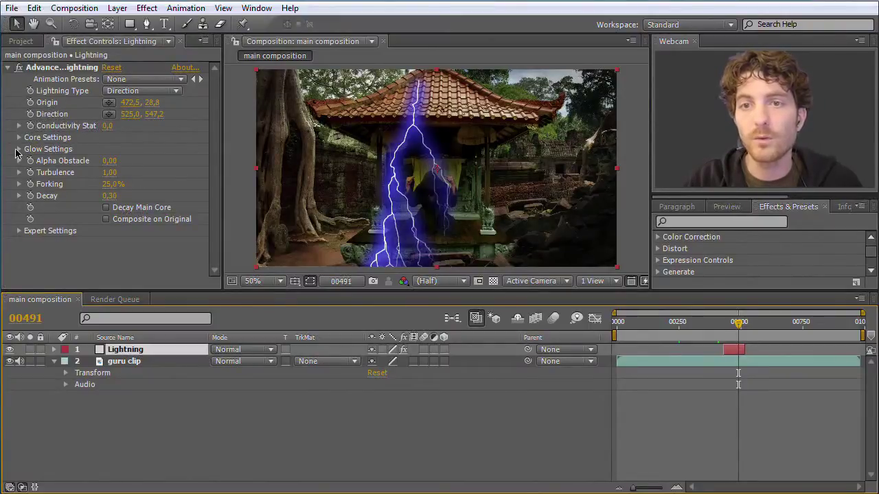
pyautogui.click(19, 149)
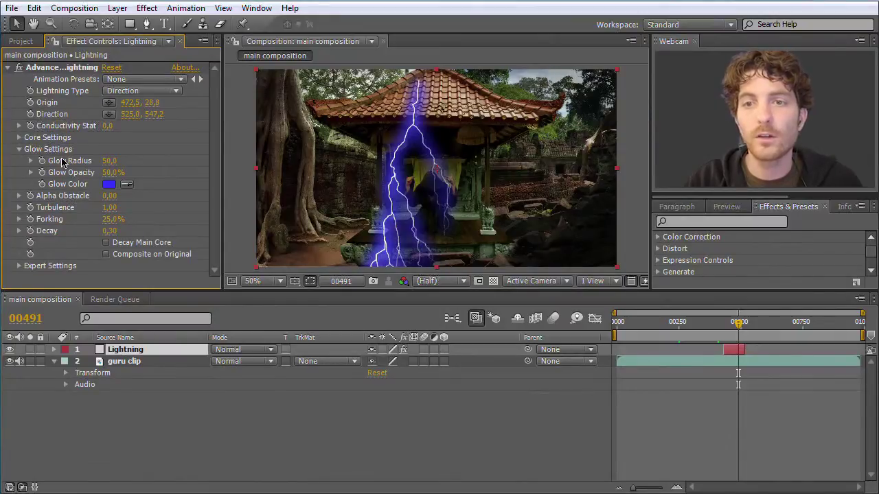
# - Change the lightning's Glow Color from blue to red
pyautogui.click(112, 185)
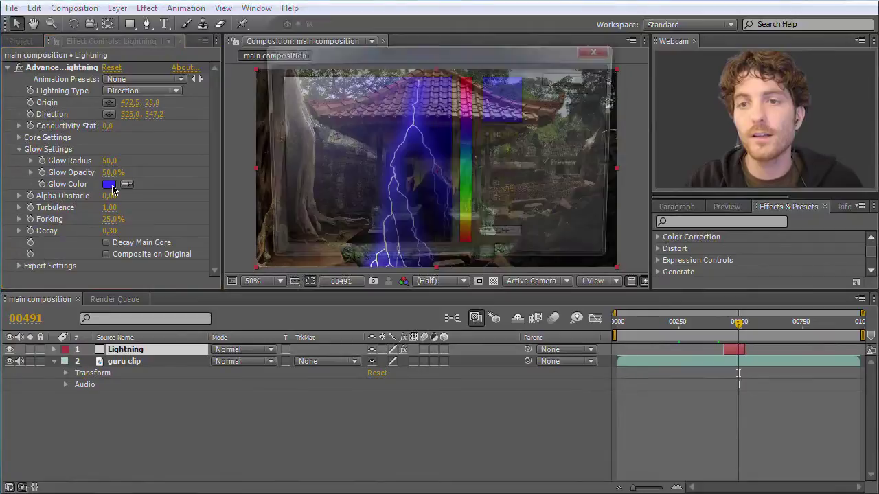
pyautogui.moveTo(471, 215); pyautogui.dragTo(469, 51)
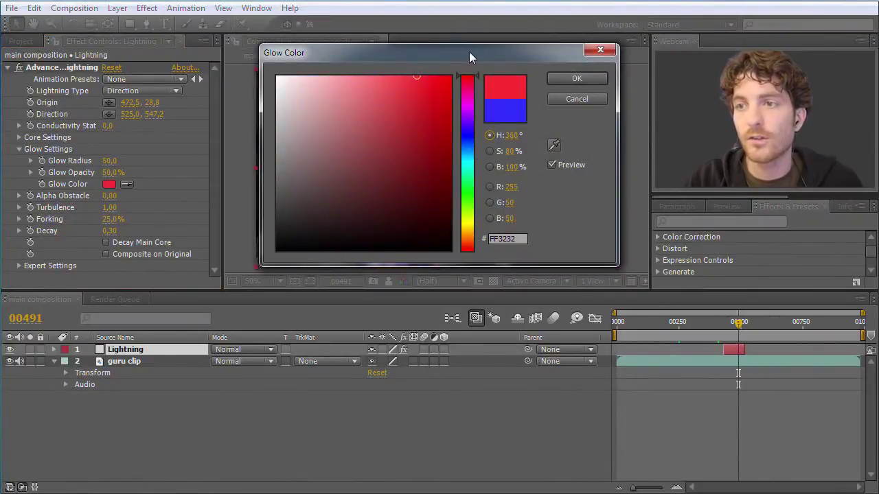
pyautogui.click(578, 81)
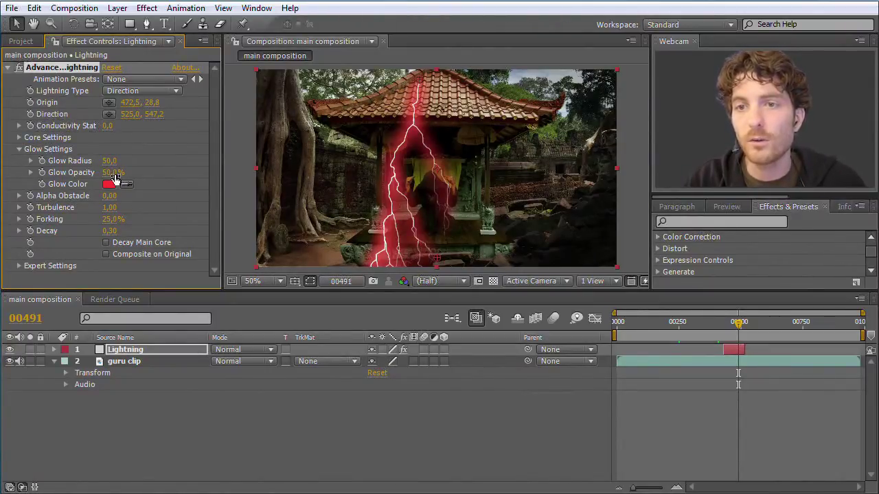
# - Set Glow Opacity to 30% and Glow Radius to 30
pyautogui.moveTo(108, 176); pyautogui.dragTo(124, 183)
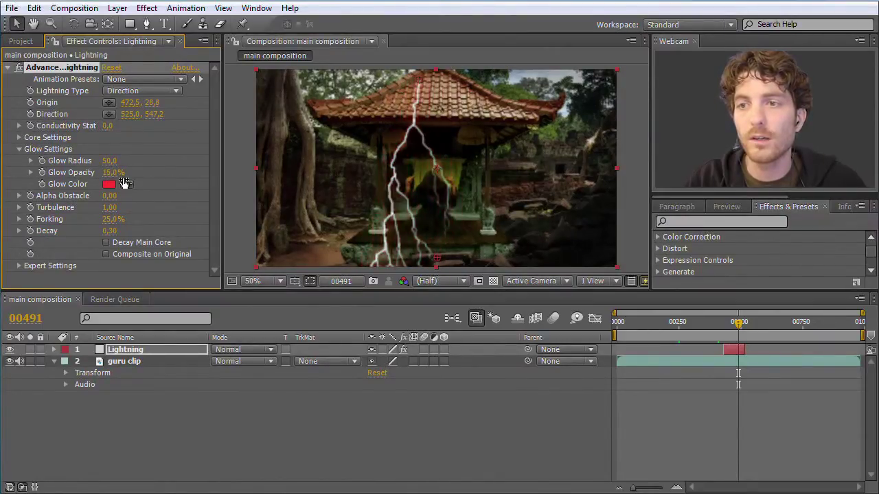
pyautogui.moveTo(124, 183); pyautogui.dragTo(136, 181)
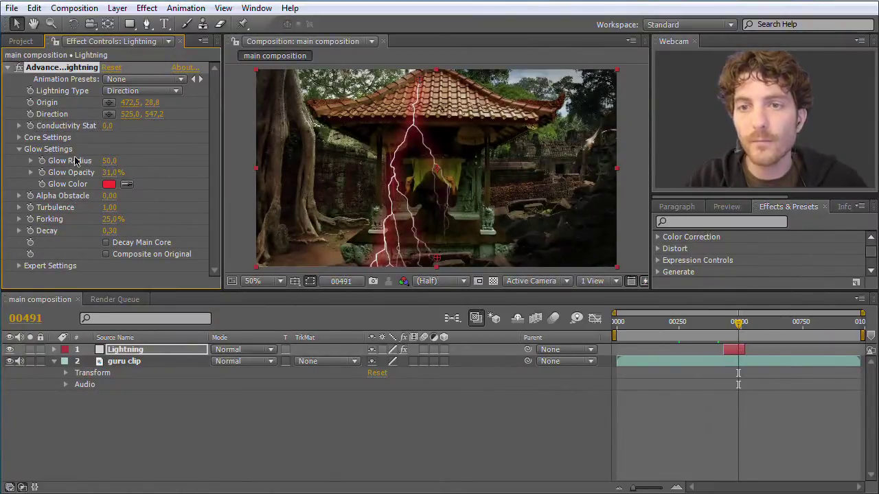
pyautogui.moveTo(107, 167)
pyautogui.mouseDown()
pyautogui.moveTo(138, 168)
pyautogui.moveTo(6, 173)
pyautogui.mouseUp()
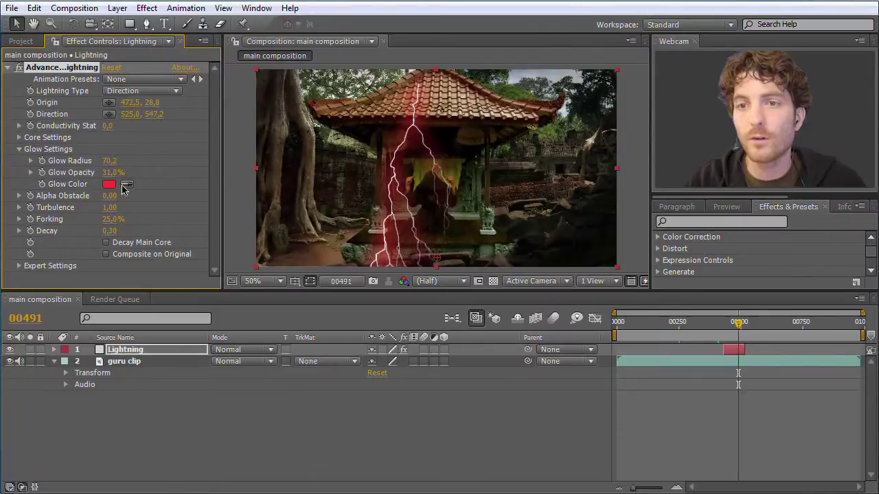
pyautogui.moveTo(110, 172)
pyautogui.mouseDown()
pyautogui.moveTo(175, 172)
pyautogui.moveTo(104, 170)
pyautogui.moveTo(114, 167)
pyautogui.mouseUp()
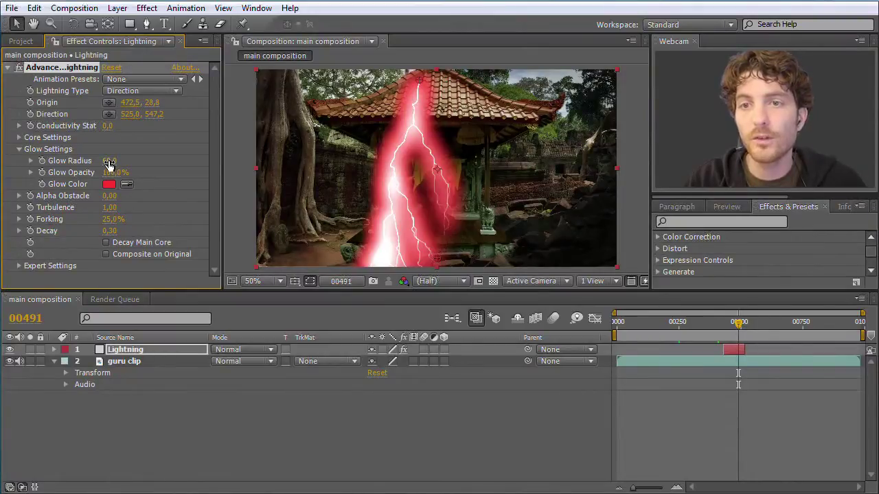
pyautogui.moveTo(109, 164); pyautogui.dragTo(216, 168)
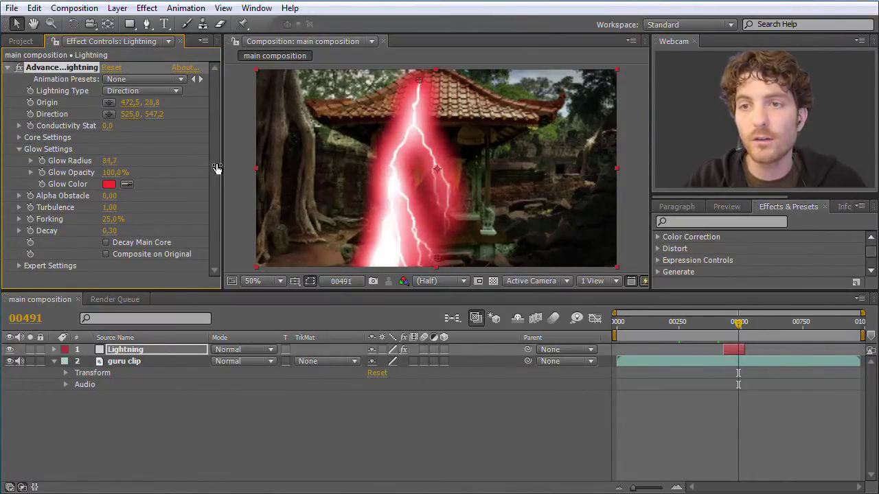
pyautogui.moveTo(220, 168)
pyautogui.mouseDown()
pyautogui.moveTo(110, 165)
pyautogui.moveTo(218, 169)
pyautogui.mouseUp()
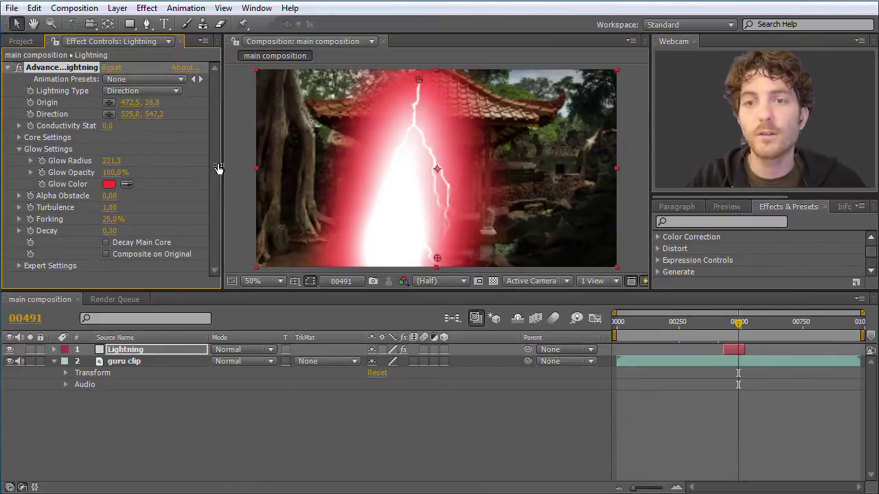
pyautogui.moveTo(218, 169)
pyautogui.mouseDown()
pyautogui.moveTo(96, 162)
pyautogui.moveTo(116, 177)
pyautogui.mouseUp()
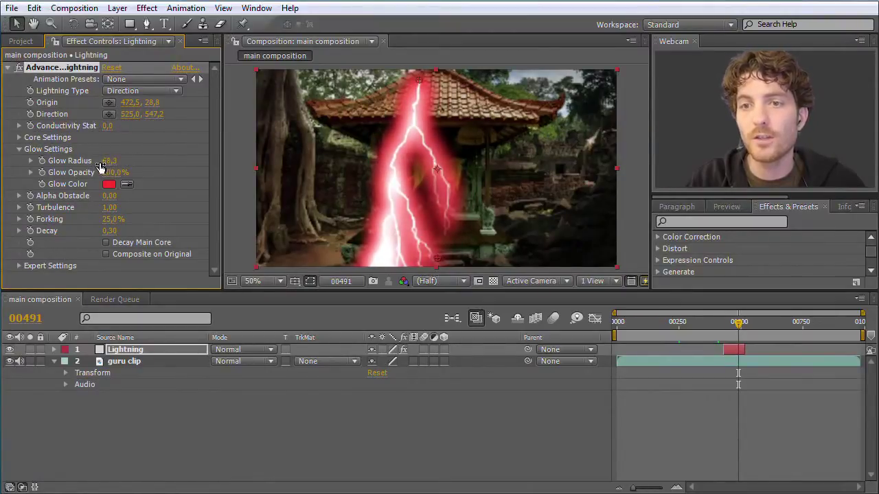
pyautogui.click(118, 175)
pyautogui.write('30')
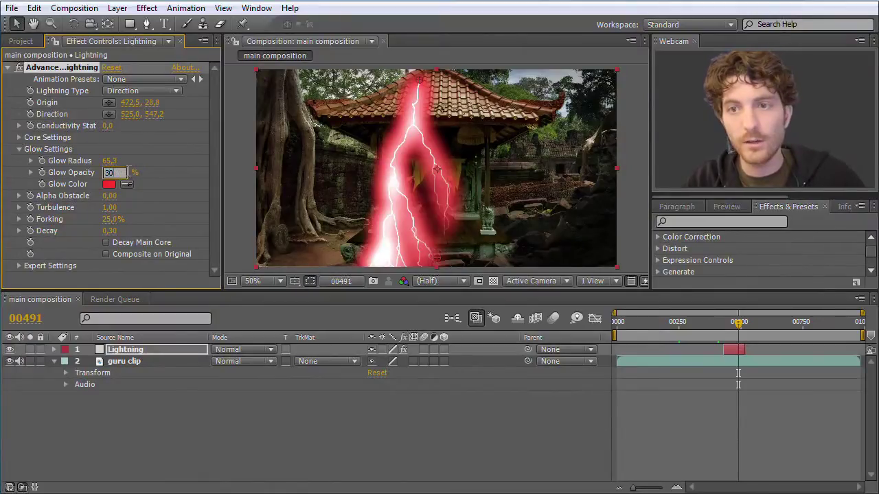
pyautogui.click(113, 161)
pyautogui.write('0')
pyautogui.press('Return')
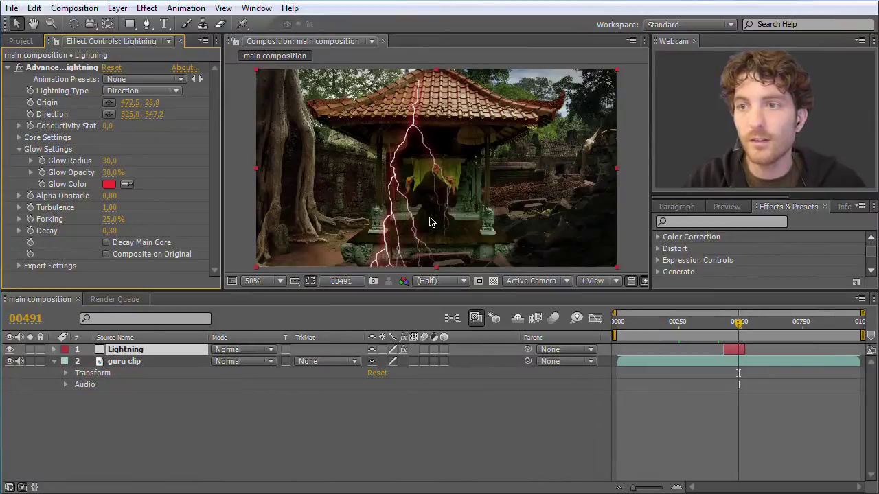
# - Zoom the viewer in and out, then bring up the Lightning Type choices
pyautogui.scroll(2, 416, 219)
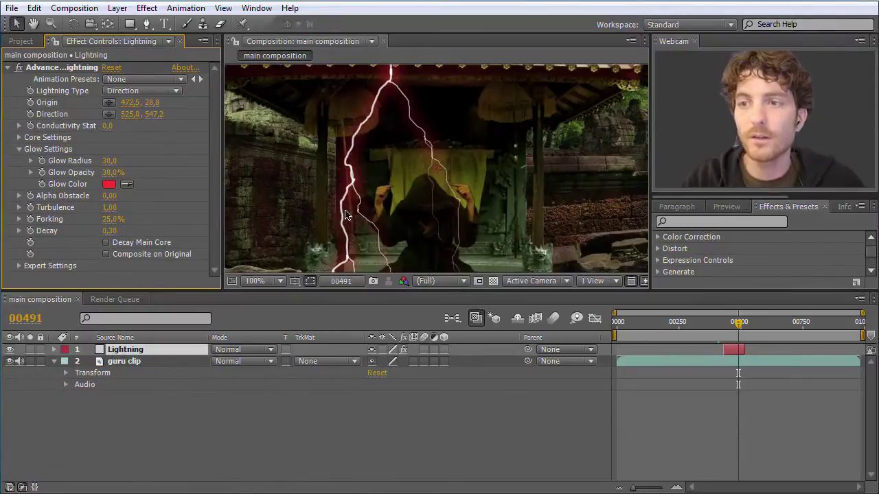
pyautogui.scroll(-2, 346, 215)
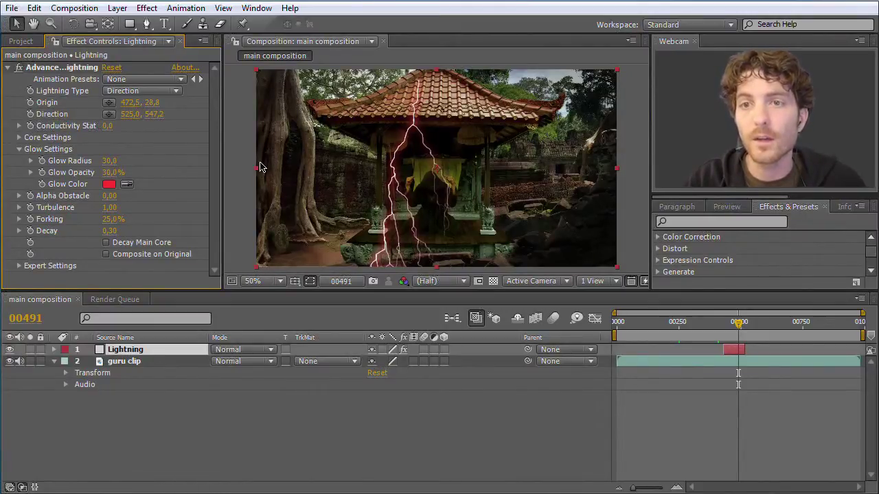
pyautogui.click(178, 93)
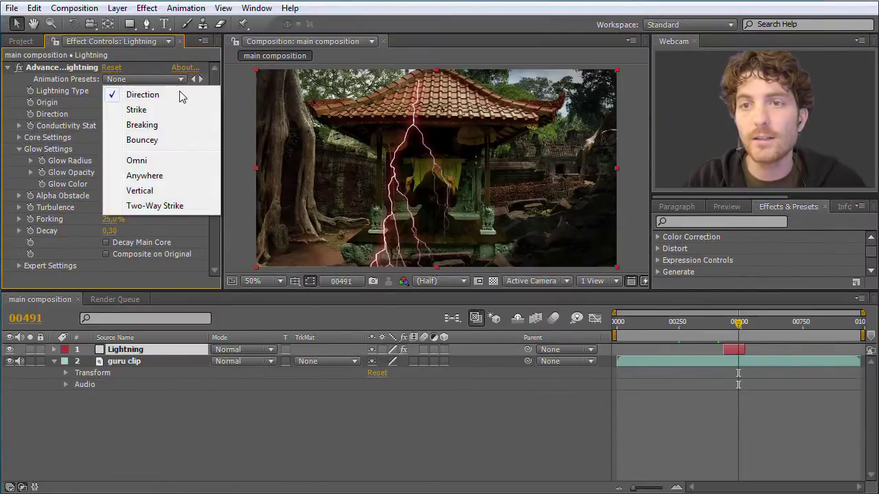
# - Switch to Strike, placing Origin at 464.5, 315.8 and Direction at 547.0, 301.2 on the hands
pyautogui.click(138, 110)
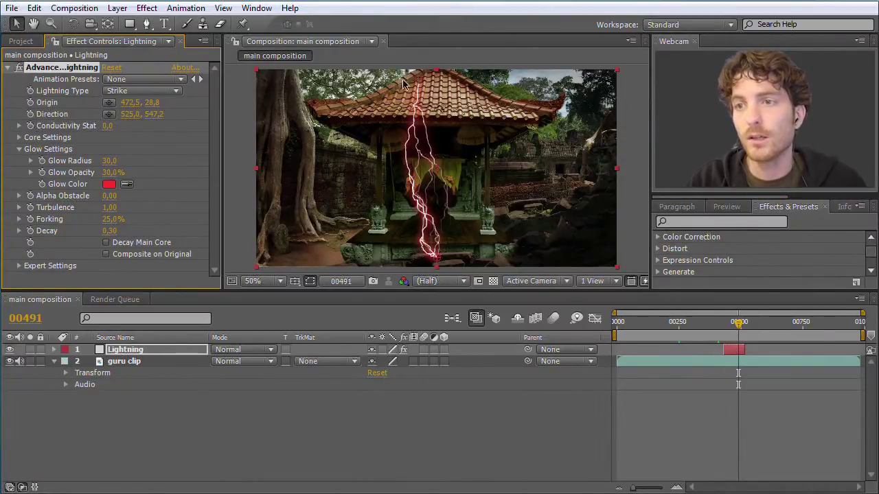
pyautogui.moveTo(422, 83)
pyautogui.mouseDown()
pyautogui.moveTo(375, 160)
pyautogui.moveTo(383, 172)
pyautogui.moveTo(368, 137)
pyautogui.mouseUp()
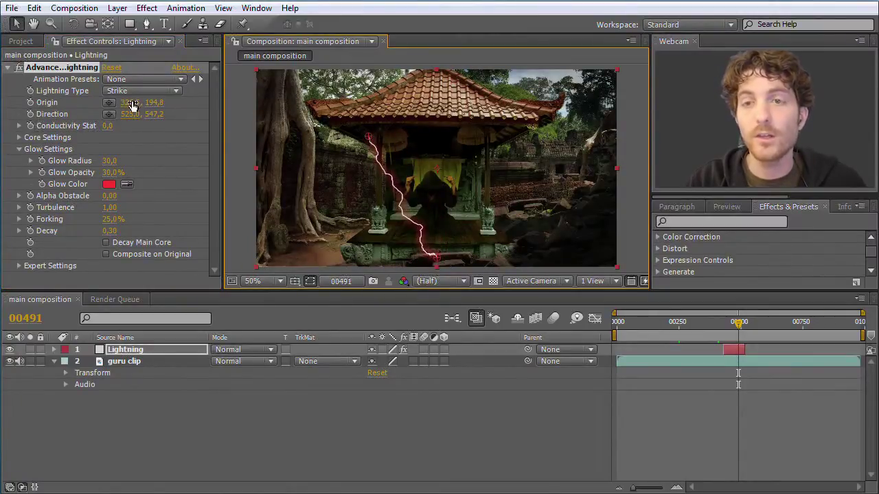
pyautogui.moveTo(369, 140); pyautogui.dragTo(372, 148)
pyautogui.moveTo(149, 107); pyautogui.dragTo(212, 109)
pyautogui.click(165, 105)
pyautogui.moveTo(129, 107); pyautogui.dragTo(221, 110)
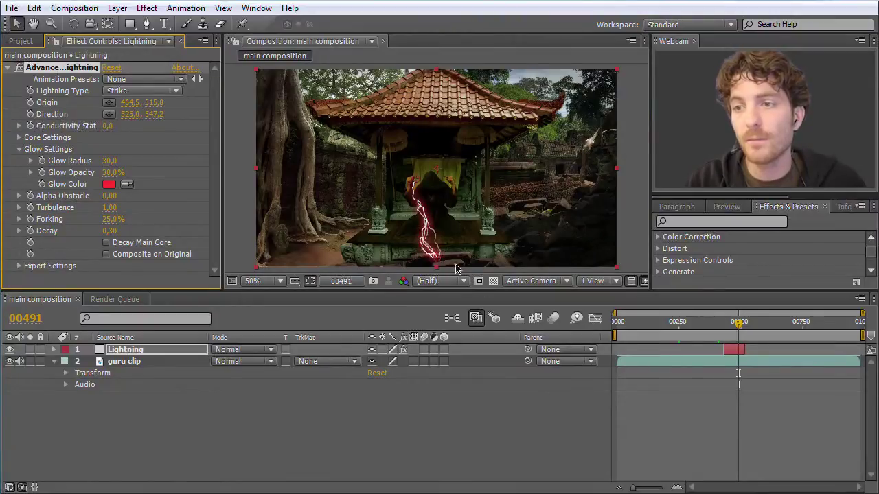
pyautogui.moveTo(436, 265); pyautogui.dragTo(447, 182)
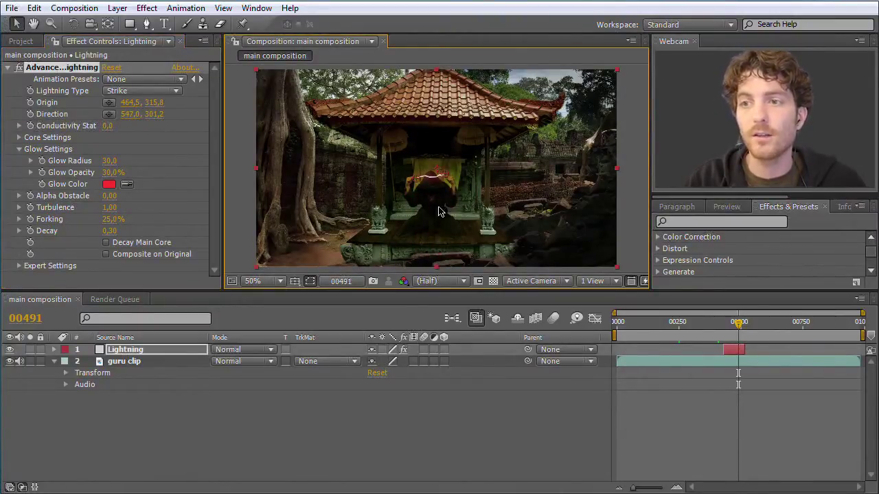
# - Zoom the viewer to 200% on the hands and drag the bolt's Origin onto the left fingertip
pyautogui.press('.')
pyautogui.press('.')
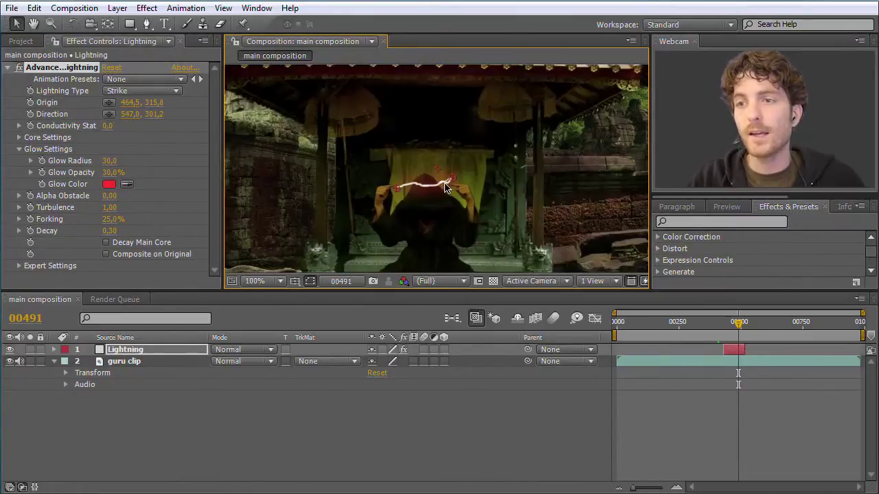
pyautogui.moveTo(458, 210)
pyautogui.mouseDown()
pyautogui.moveTo(442, 171)
pyautogui.moveTo(448, 163)
pyautogui.mouseUp()
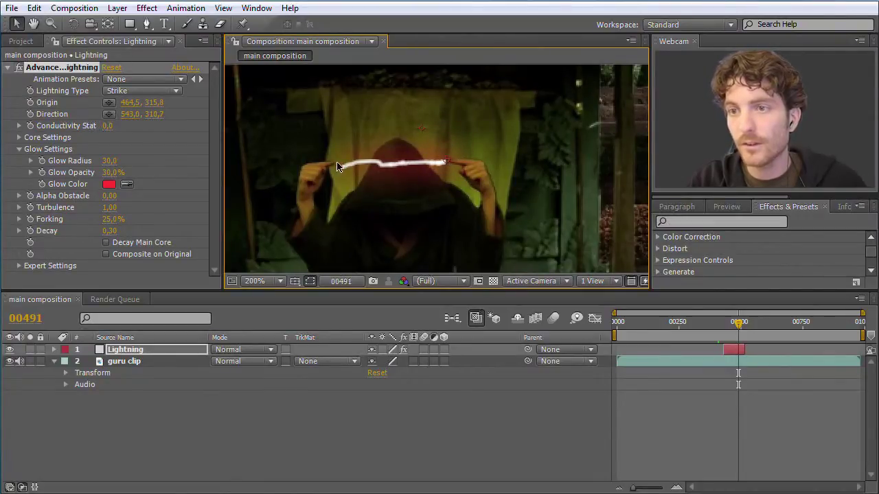
pyautogui.moveTo(338, 173); pyautogui.dragTo(334, 168)
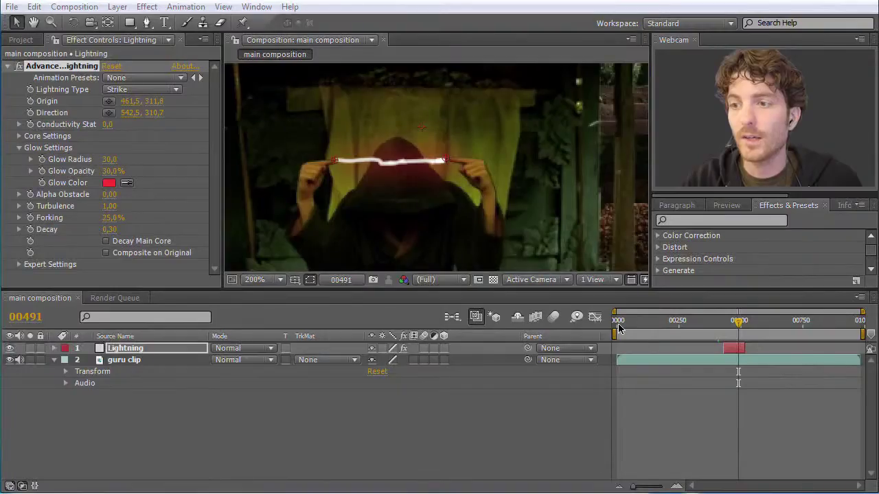
# - Trim the work area tightly around the lightning strike and preview it
pyautogui.moveTo(614, 333); pyautogui.dragTo(709, 334)
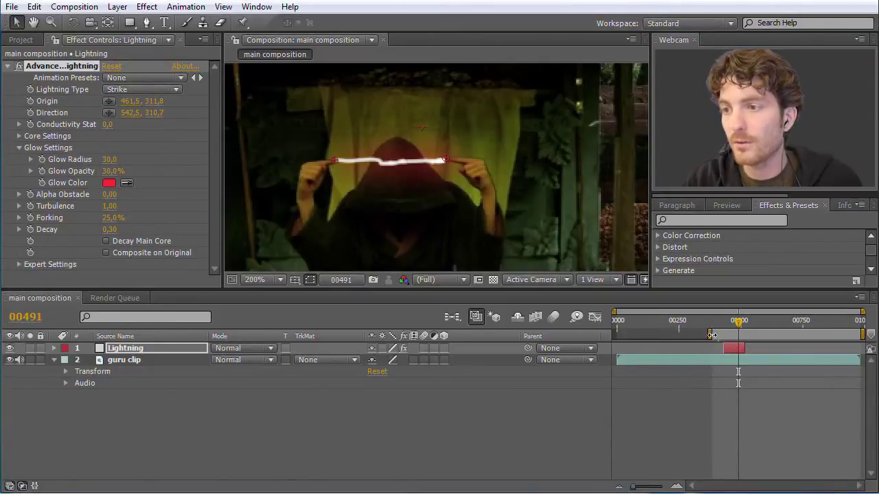
pyautogui.moveTo(862, 334); pyautogui.dragTo(755, 333)
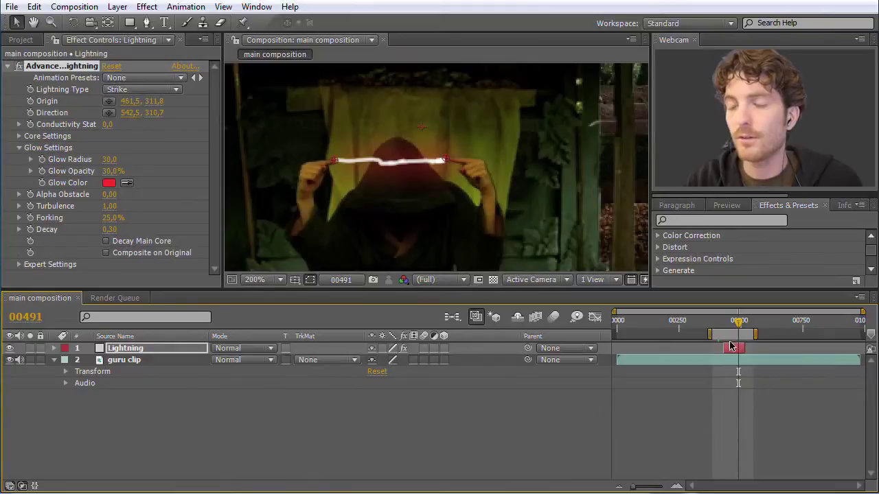
pyautogui.click(729, 208)
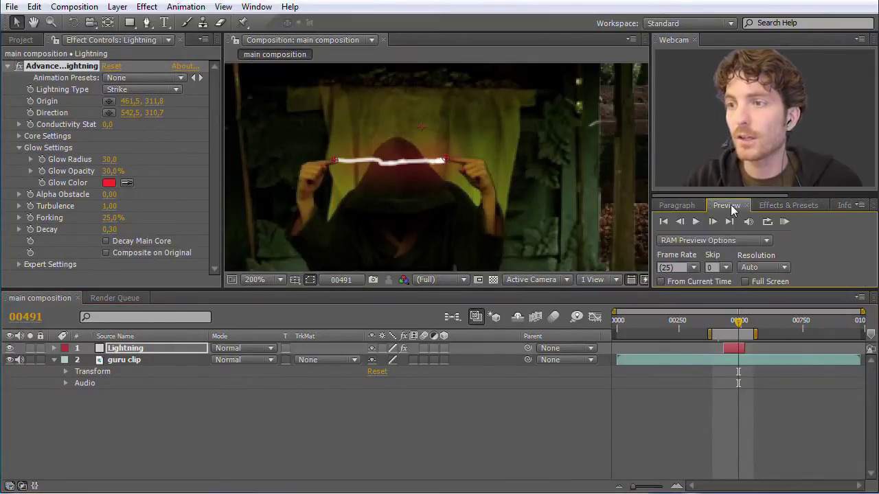
pyautogui.click(785, 221)
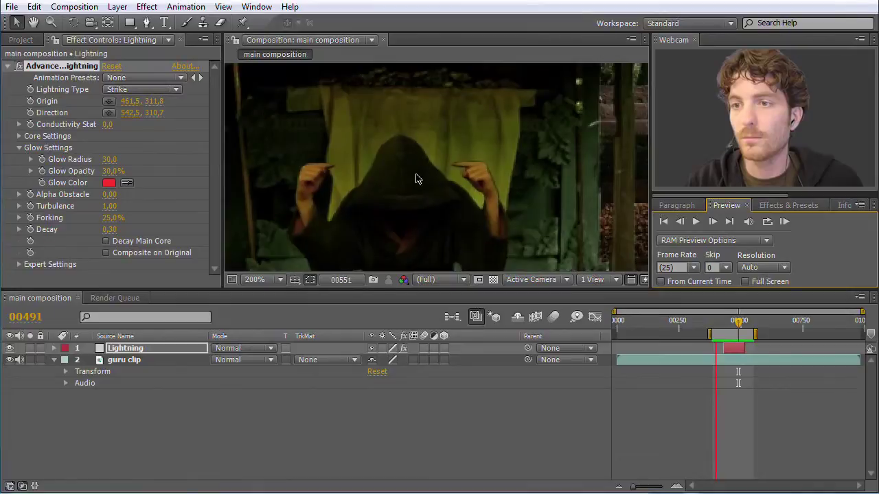
pyautogui.press('space')
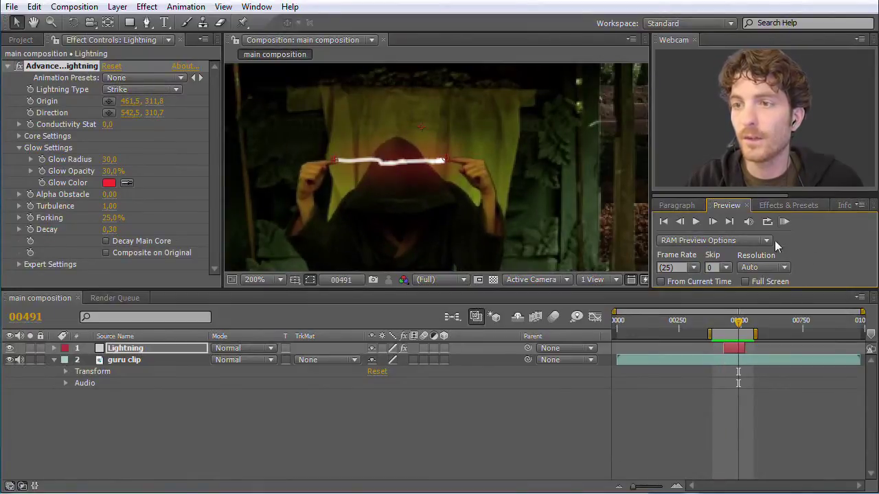
# - Replay and scrub the strike to find frame 00430, where the bolt first appears
pyautogui.moveTo(731, 326); pyautogui.dragTo(709, 328)
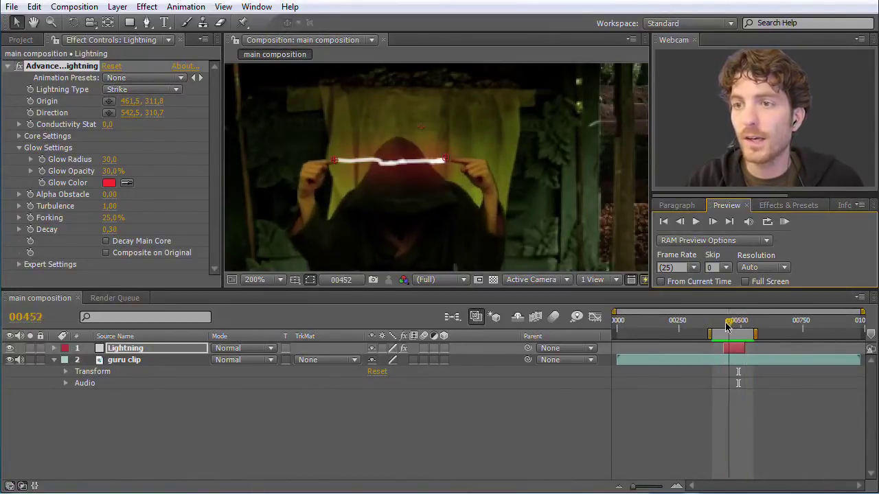
pyautogui.press('KP_0')
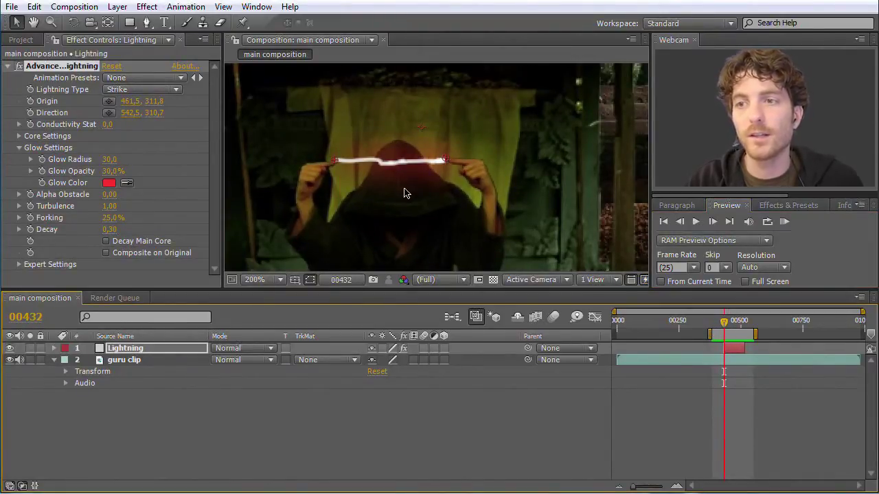
pyautogui.click(728, 326)
pyautogui.press('KP_0')
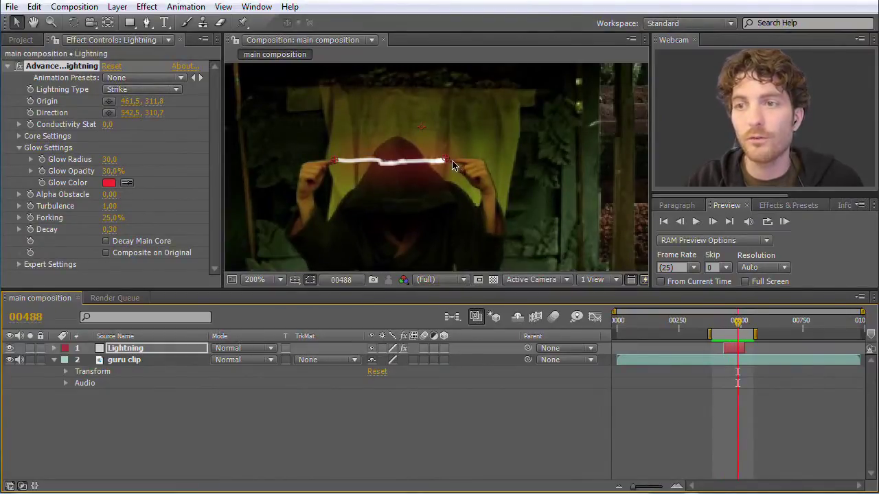
pyautogui.click(719, 325)
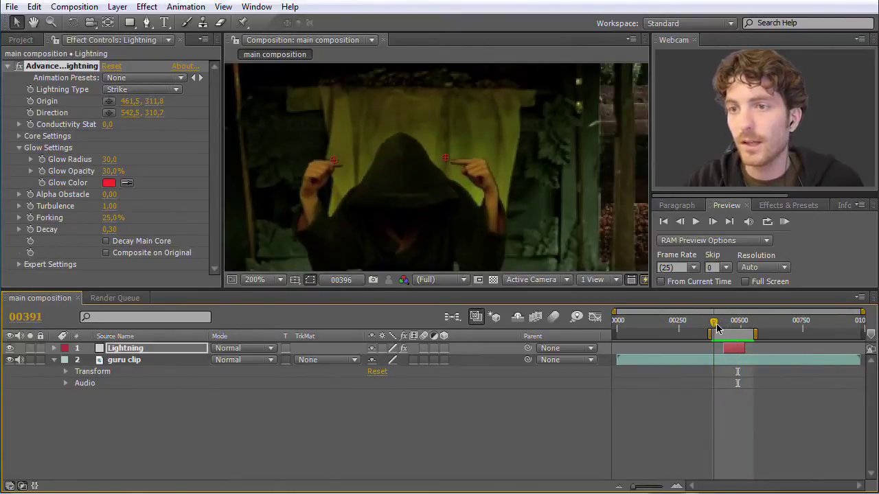
pyautogui.moveTo(722, 328); pyautogui.dragTo(722, 328)
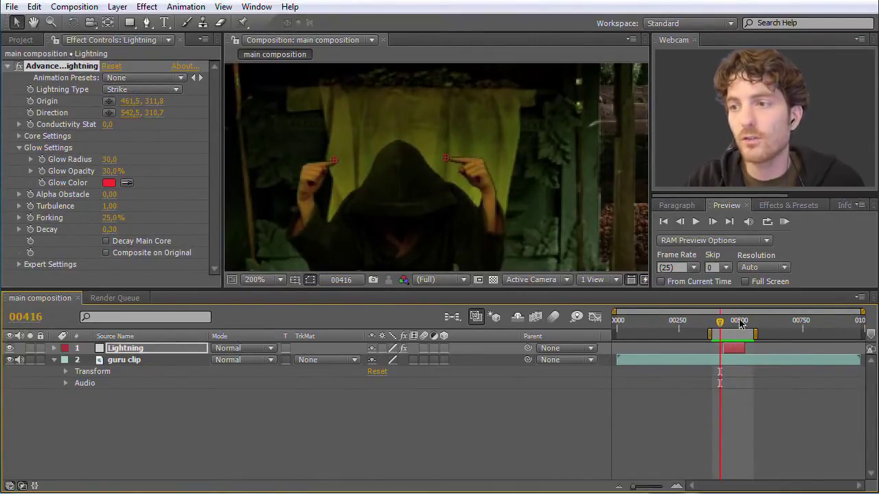
pyautogui.moveTo(721, 328); pyautogui.dragTo(725, 328)
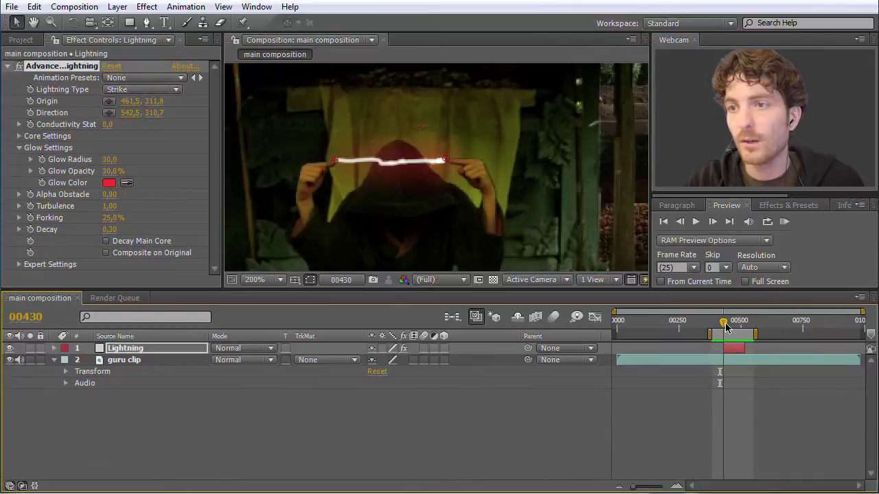
# - Lower both bolt ends onto the fingertips, zooming in to refine their placement
pyautogui.moveTo(335, 162); pyautogui.dragTo(335, 165)
pyautogui.moveTo(445, 162); pyautogui.dragTo(445, 164)
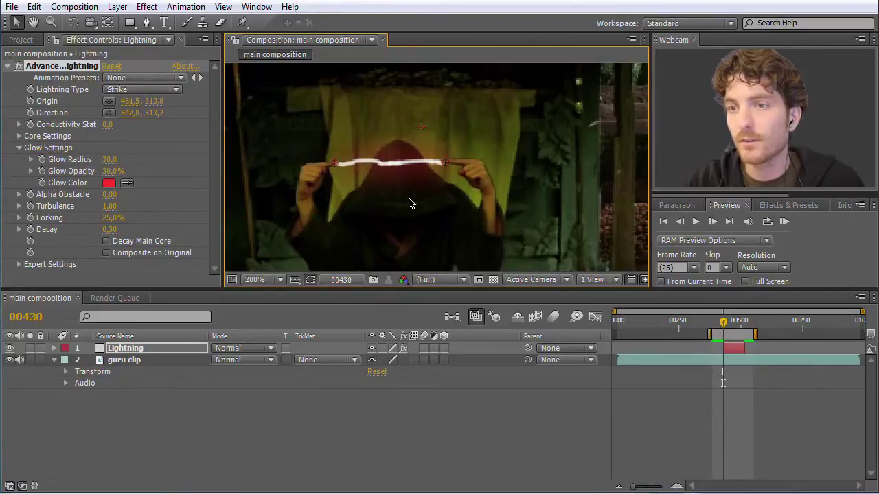
pyautogui.scroll(2, 409, 203)
pyautogui.moveTo(322, 210); pyautogui.dragTo(418, 202)
pyautogui.moveTo(322, 156); pyautogui.dragTo(324, 162)
pyautogui.moveTo(547, 155); pyautogui.dragTo(553, 152)
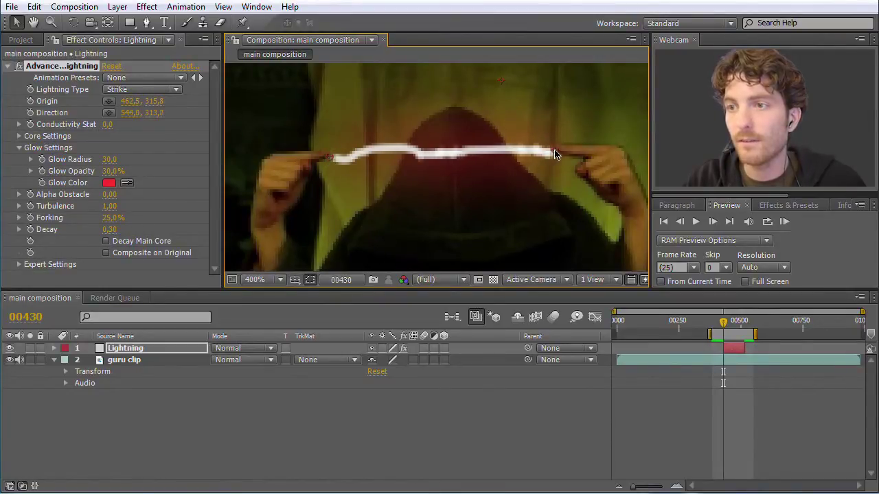
# - Re-aim both ends at a later frame, ending at Origin 465.8, 314.6 and Direction 549.0, 312.7
pyautogui.moveTo(721, 325)
pyautogui.mouseDown()
pyautogui.moveTo(751, 333)
pyautogui.moveTo(743, 328)
pyautogui.mouseUp()
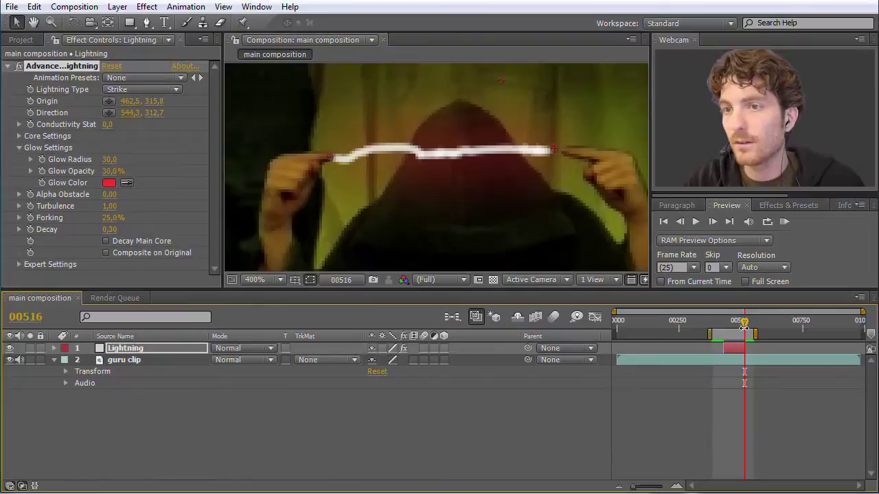
pyautogui.moveTo(556, 152); pyautogui.dragTo(568, 152)
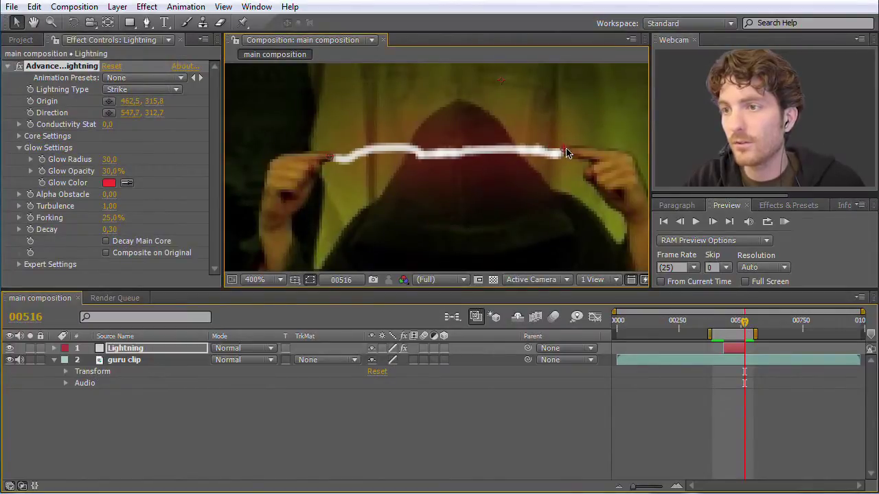
pyautogui.moveTo(331, 160); pyautogui.dragTo(337, 157)
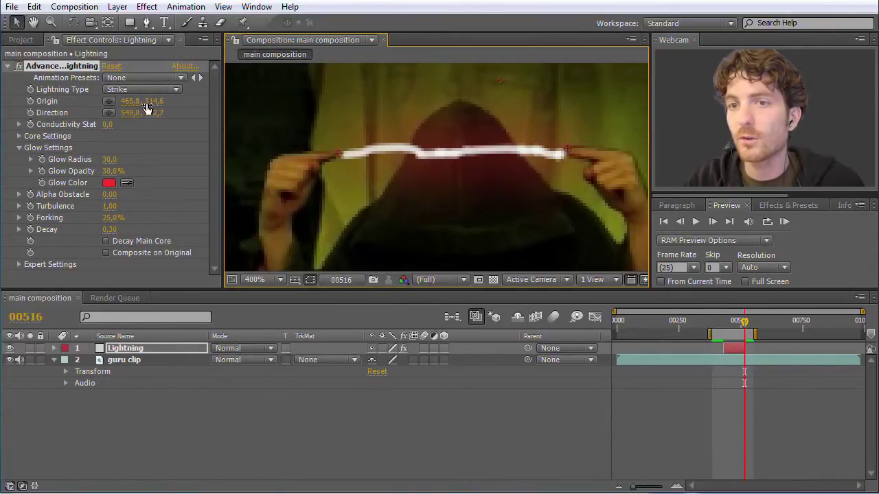
pyautogui.moveTo(748, 328); pyautogui.dragTo(734, 324)
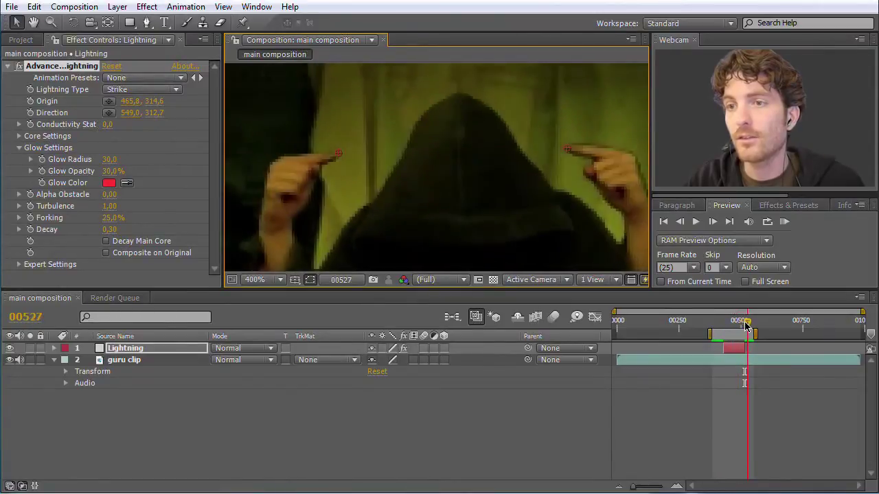
pyautogui.click(732, 325)
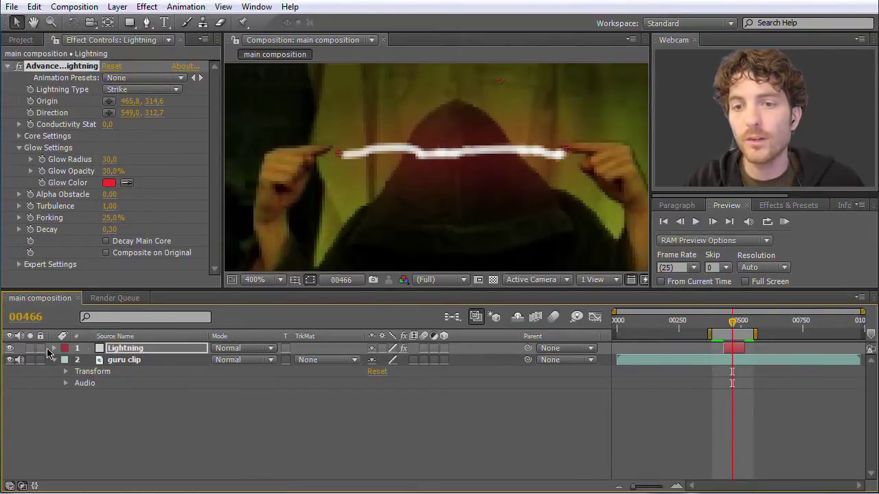
# - Expand Advanced Lightning and set the first Origin keyframe at frame 00430 (465.8, 314.6)
pyautogui.click(55, 348)
pyautogui.click(67, 359)
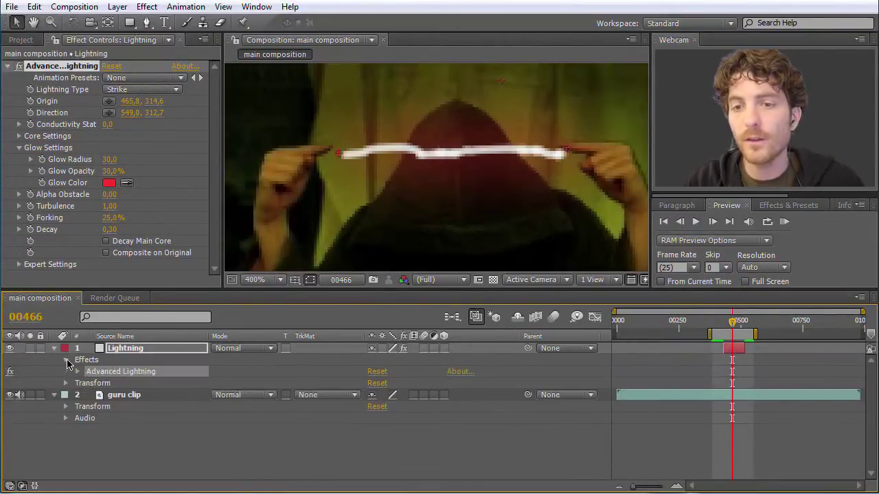
pyautogui.click(78, 372)
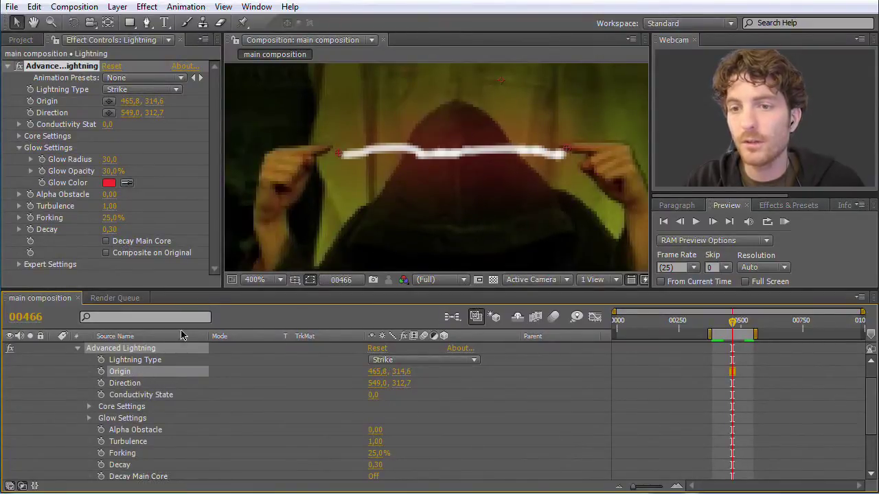
pyautogui.moveTo(737, 327); pyautogui.dragTo(722, 327)
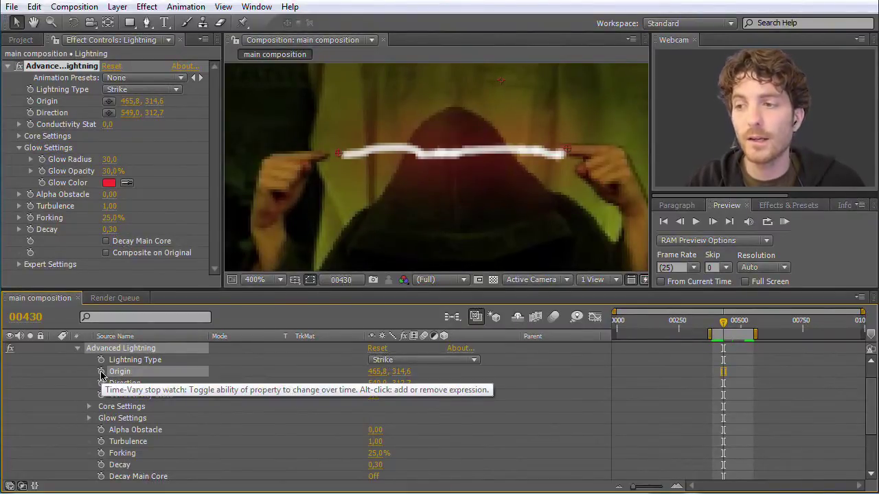
pyautogui.click(101, 371)
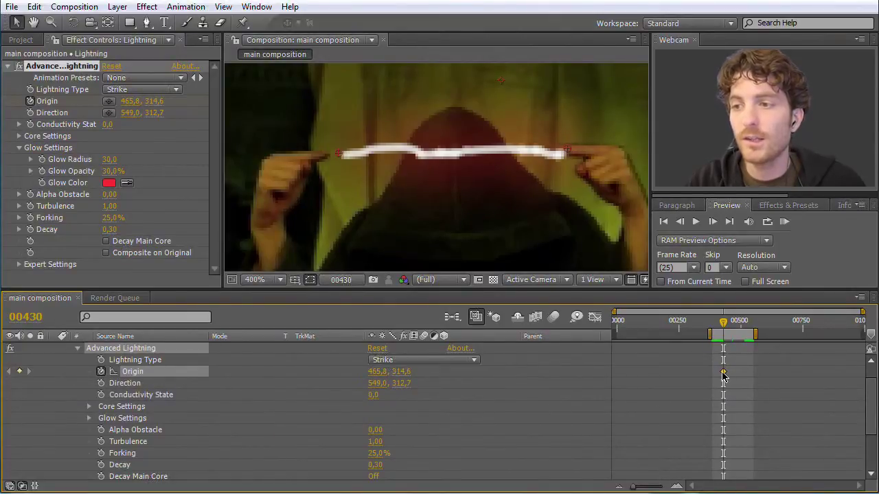
pyautogui.moveTo(723, 375)
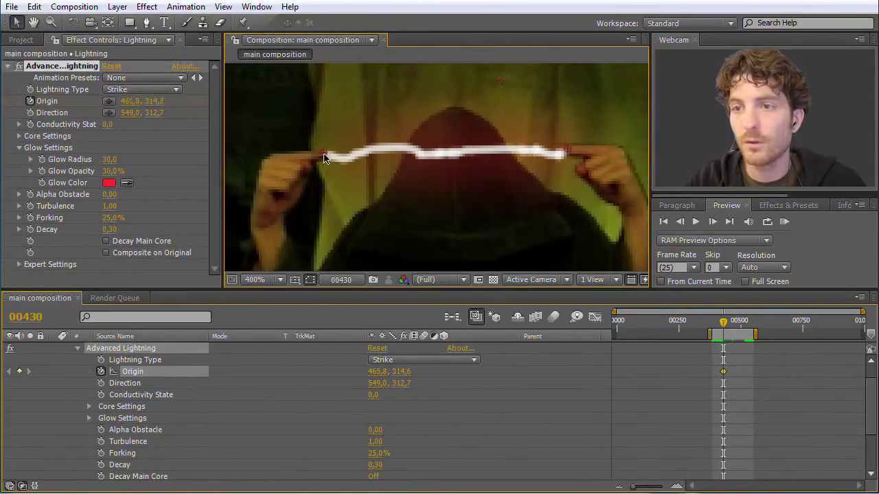
# - Place the Origin on the left fingertip at the strike's start and at its end
pyautogui.moveTo(336, 158); pyautogui.dragTo(324, 158)
pyautogui.moveTo(717, 330); pyautogui.dragTo(747, 330)
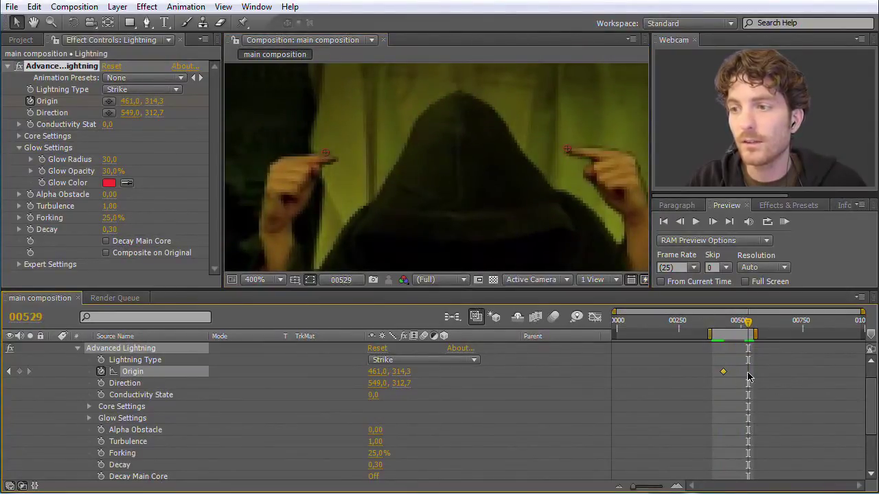
pyautogui.moveTo(751, 326); pyautogui.dragTo(744, 324)
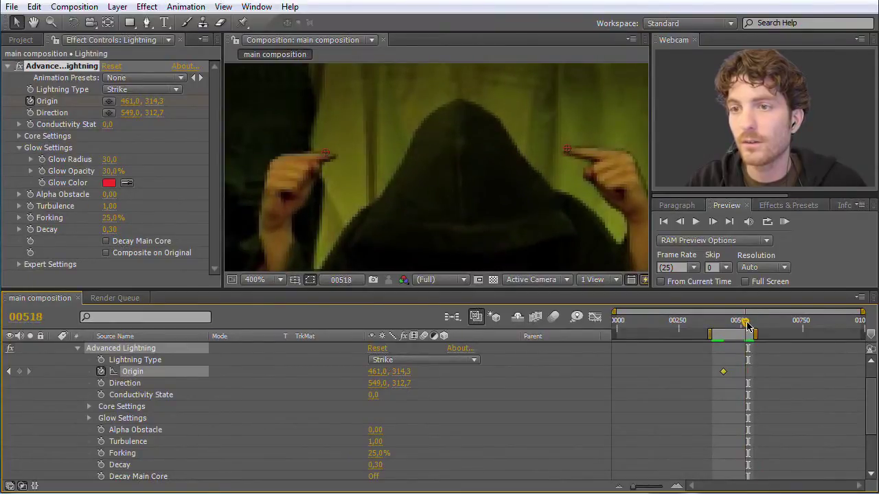
pyautogui.moveTo(327, 157); pyautogui.dragTo(339, 158)
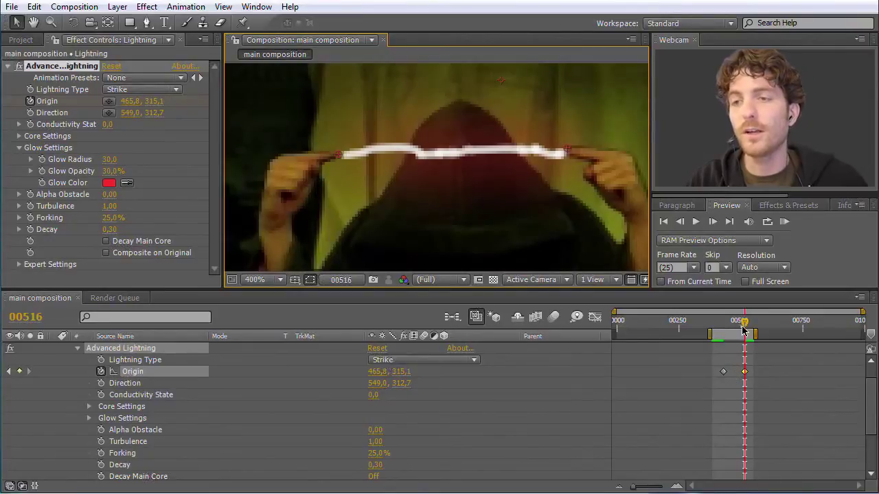
# - Scrub through the strike and add a corrected Origin keyframe at frame 00480
pyautogui.moveTo(746, 323)
pyautogui.mouseDown()
pyautogui.moveTo(730, 323)
pyautogui.moveTo(747, 324)
pyautogui.mouseUp()
pyautogui.moveTo(722, 326); pyautogui.dragTo(734, 321)
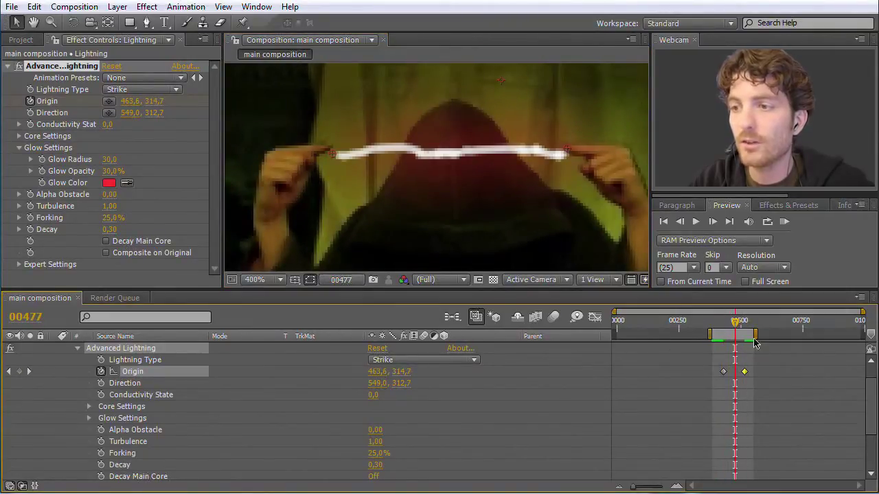
pyautogui.moveTo(736, 327)
pyautogui.mouseDown()
pyautogui.moveTo(748, 328)
pyautogui.moveTo(726, 323)
pyautogui.mouseUp()
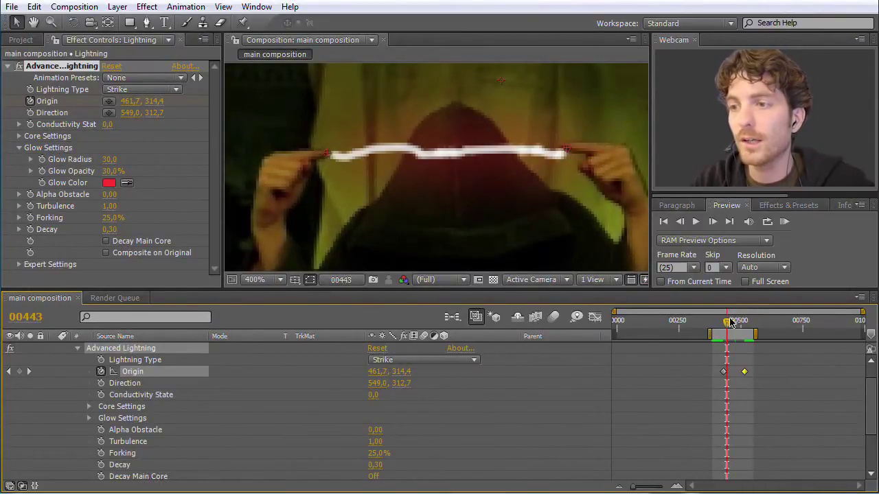
pyautogui.moveTo(729, 329)
pyautogui.mouseDown()
pyautogui.moveTo(745, 330)
pyautogui.moveTo(735, 330)
pyautogui.mouseUp()
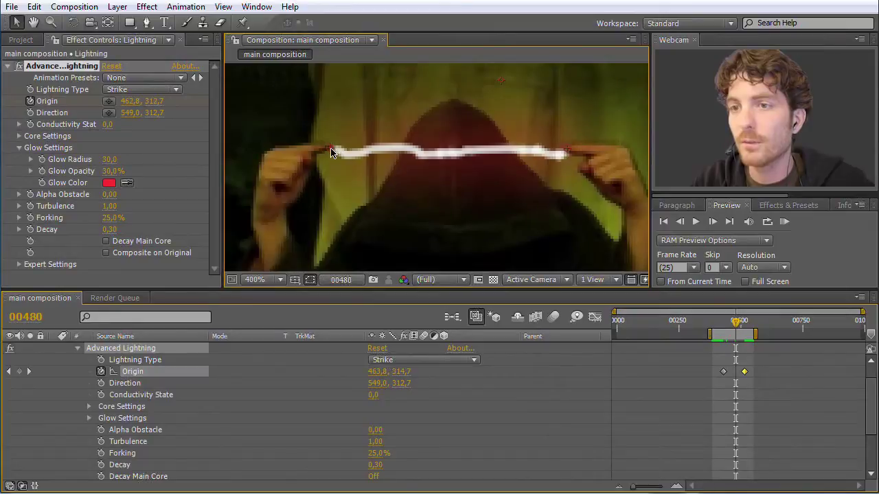
pyautogui.moveTo(328, 151); pyautogui.dragTo(321, 147)
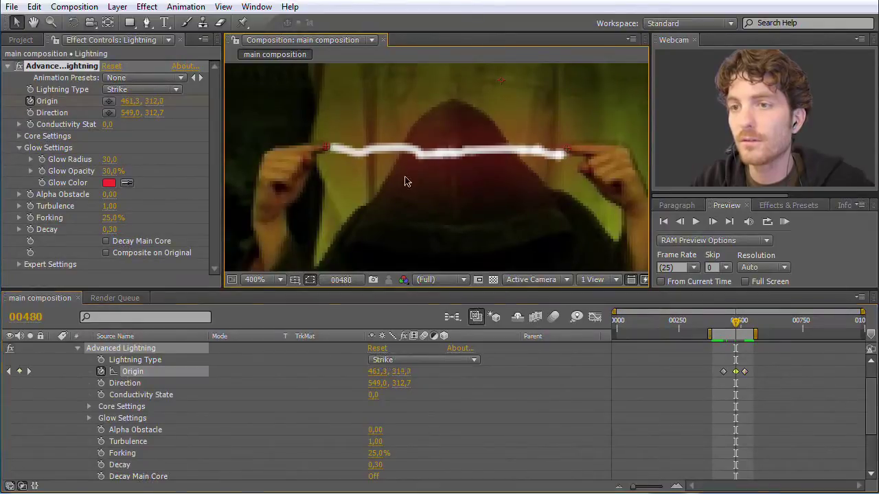
pyautogui.moveTo(736, 324); pyautogui.dragTo(724, 321)
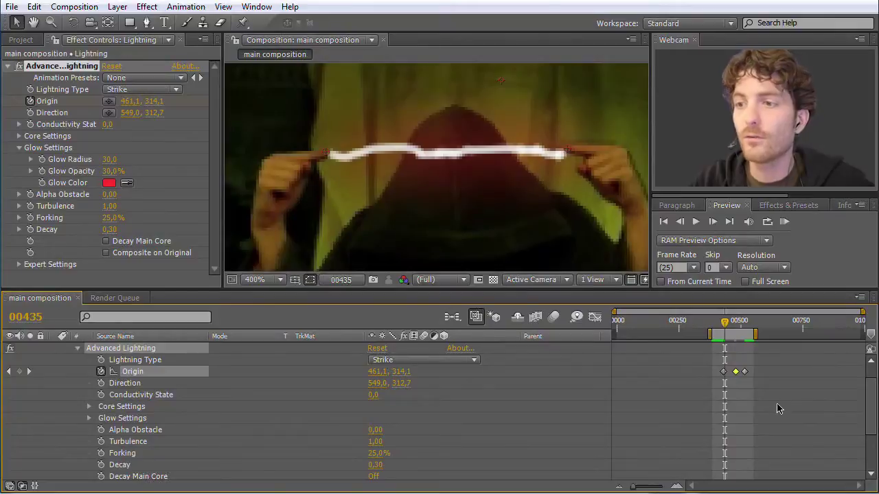
pyautogui.moveTo(724, 327); pyautogui.dragTo(729, 327)
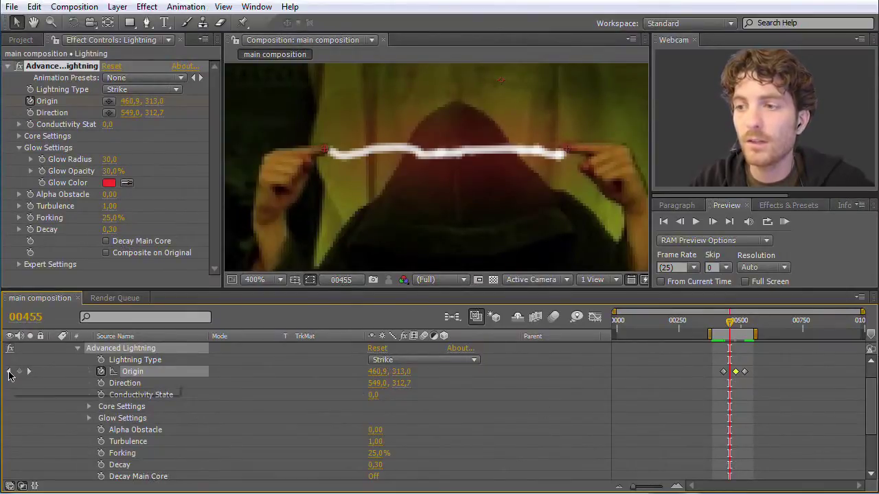
# - Step through the Origin keyframes and check in-between frames of the strike
pyautogui.click(9, 372)
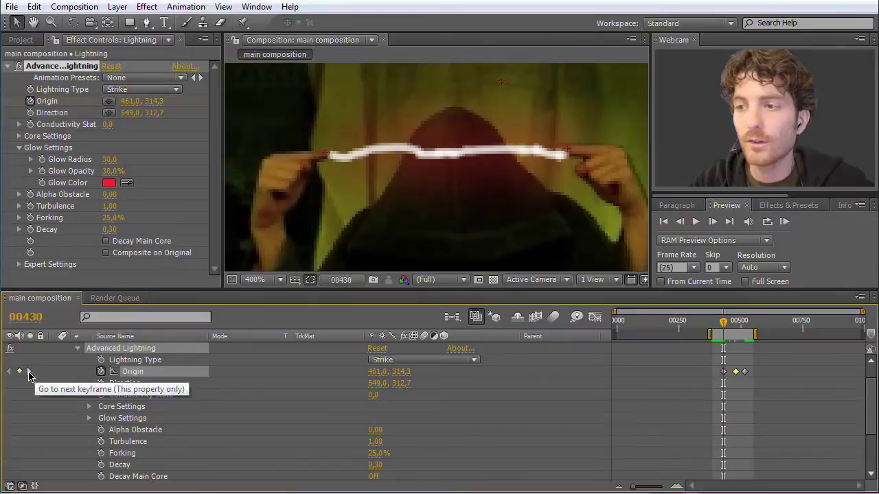
pyautogui.click(28, 373)
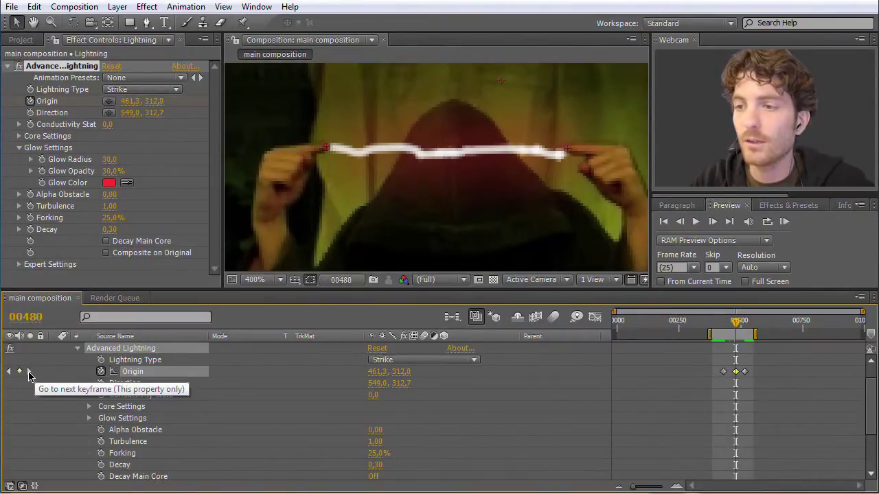
pyautogui.click(28, 372)
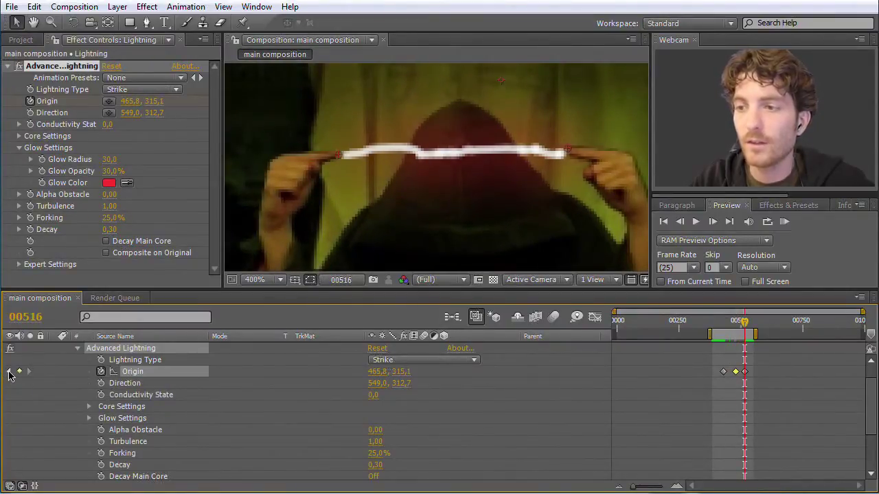
pyautogui.click(9, 372)
pyautogui.click(9, 372)
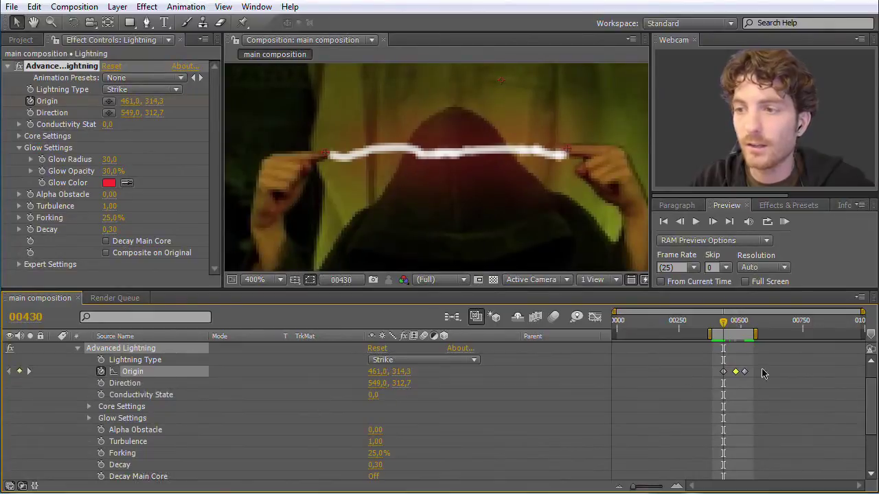
pyautogui.moveTo(722, 322); pyautogui.dragTo(729, 322)
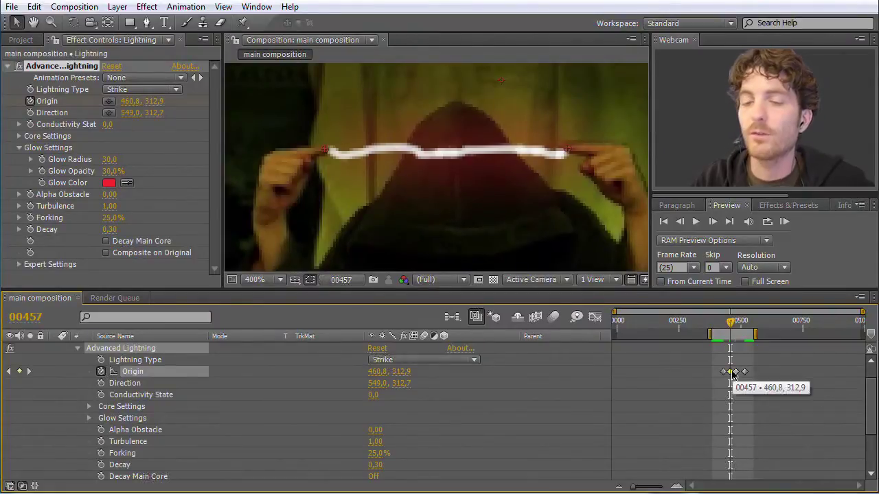
pyautogui.moveTo(737, 322); pyautogui.dragTo(746, 324)
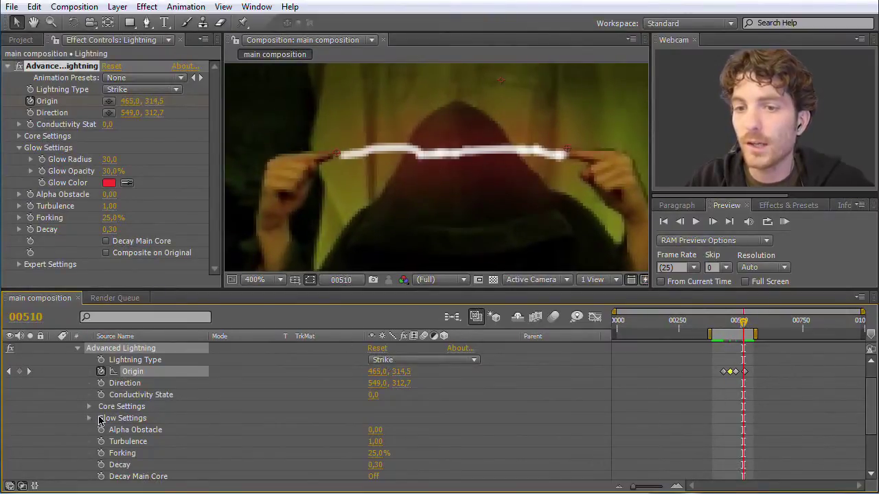
pyautogui.click(125, 386)
# - Keyframe the Direction point on the right fingertip at frames 00521 and 00499
pyautogui.moveTo(567, 153); pyautogui.dragTo(561, 159)
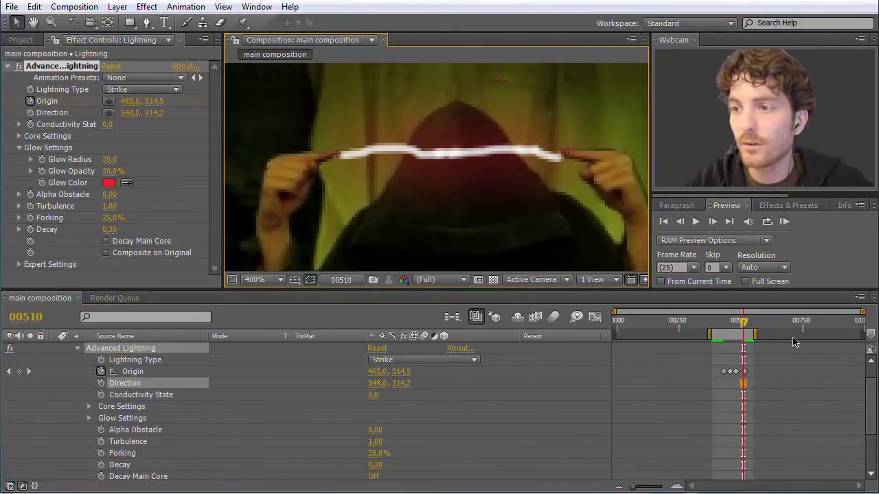
pyautogui.moveTo(745, 324); pyautogui.dragTo(747, 324)
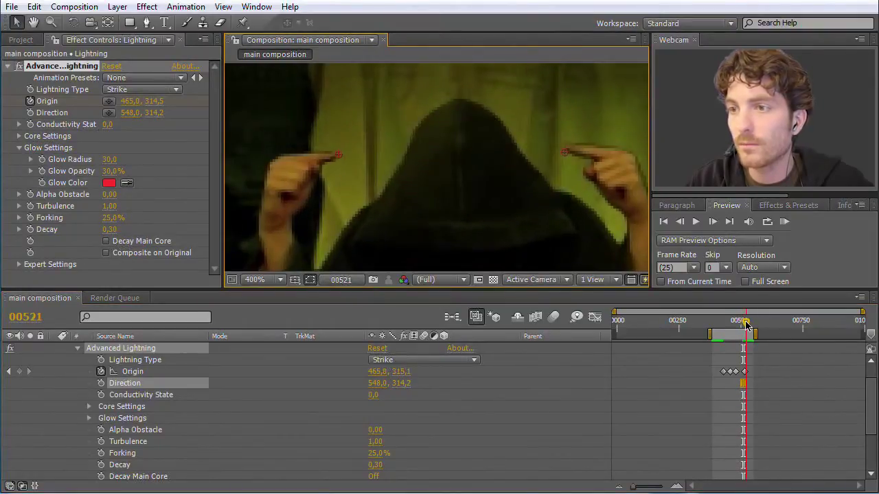
pyautogui.moveTo(564, 152); pyautogui.dragTo(565, 147)
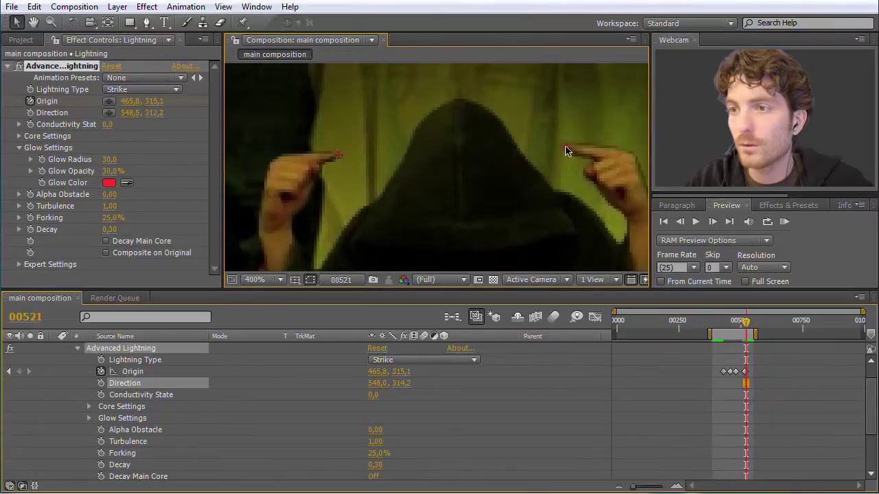
pyautogui.click(101, 383)
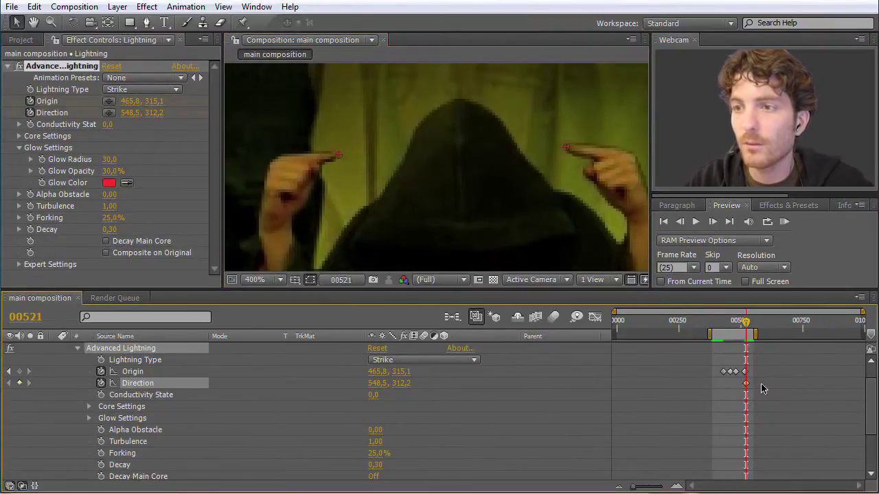
pyautogui.moveTo(746, 323); pyautogui.dragTo(740, 321)
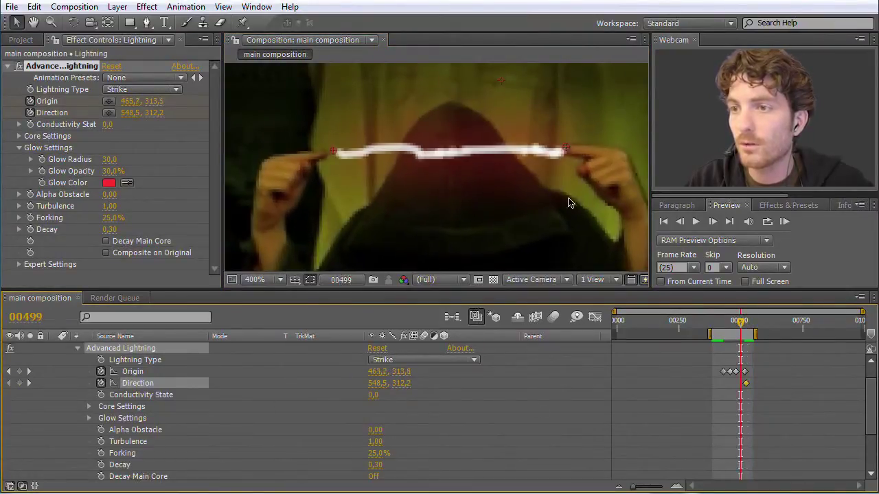
pyautogui.moveTo(563, 150); pyautogui.dragTo(556, 152)
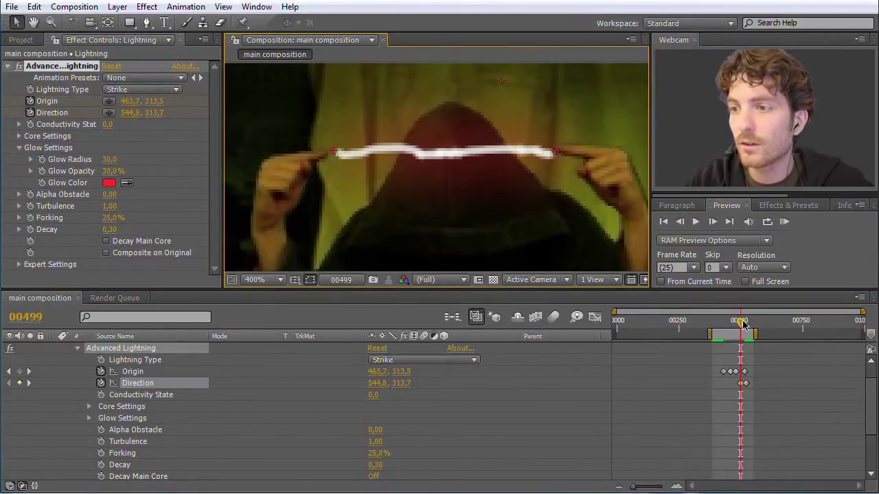
# - Add Direction keyframes at 00441 and 00430 (544.5, 313.0), then preview the strike
pyautogui.moveTo(741, 321); pyautogui.dragTo(726, 321)
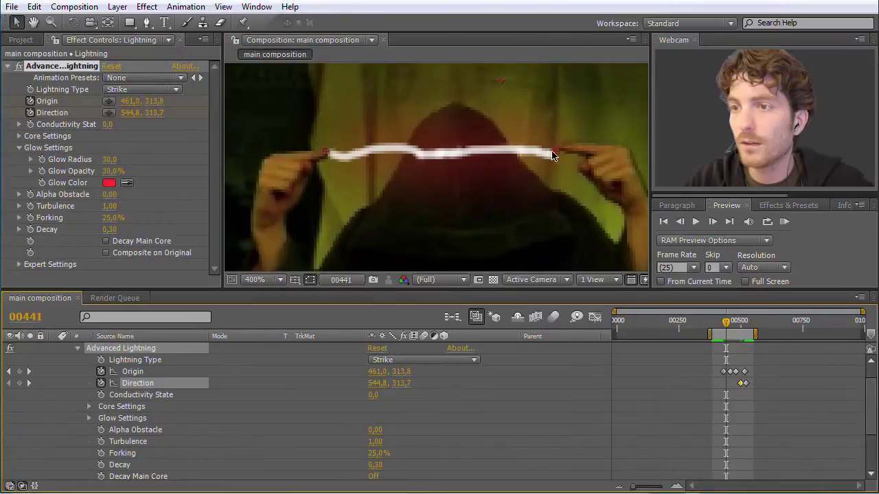
pyautogui.moveTo(557, 154); pyautogui.dragTo(560, 149)
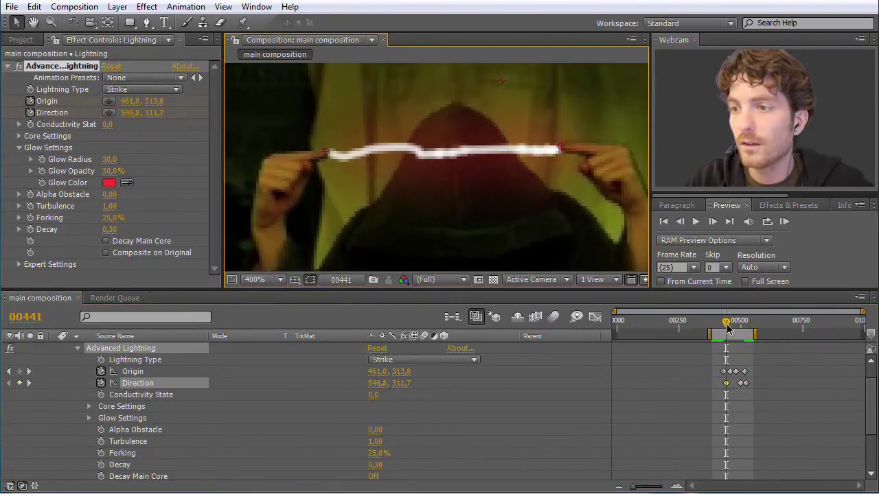
pyautogui.moveTo(729, 330); pyautogui.dragTo(722, 327)
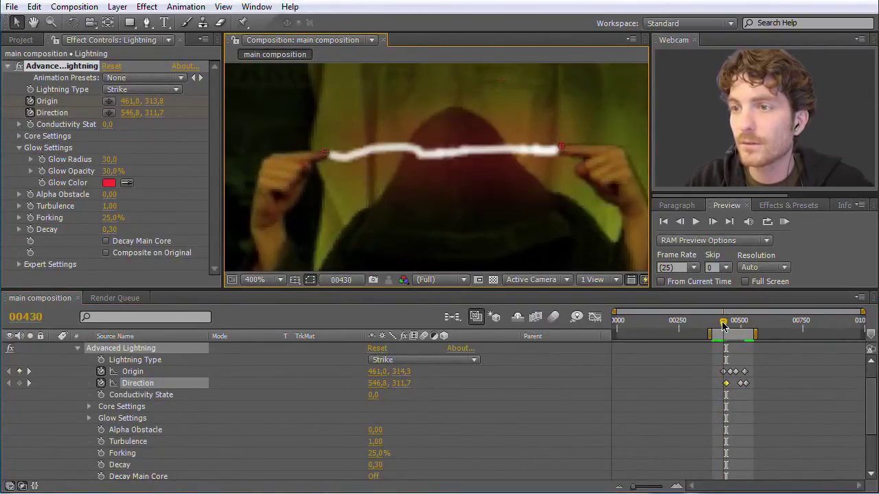
pyautogui.moveTo(560, 150); pyautogui.dragTo(553, 153)
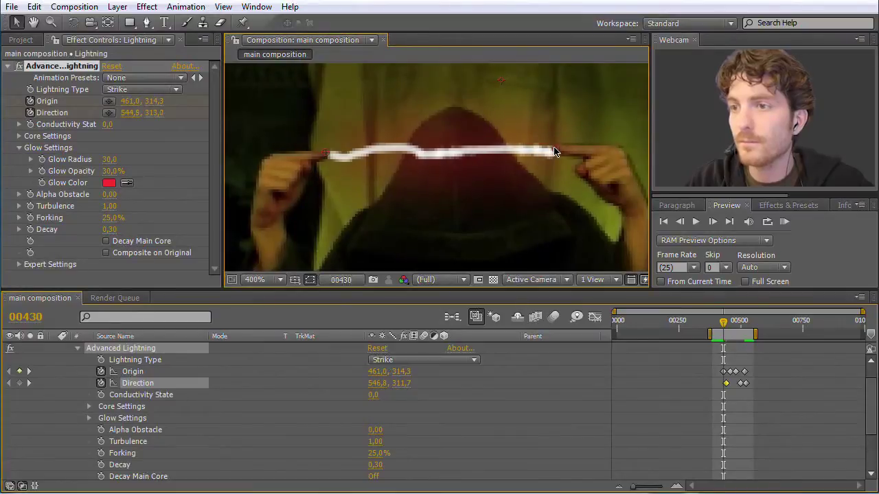
pyautogui.click(785, 223)
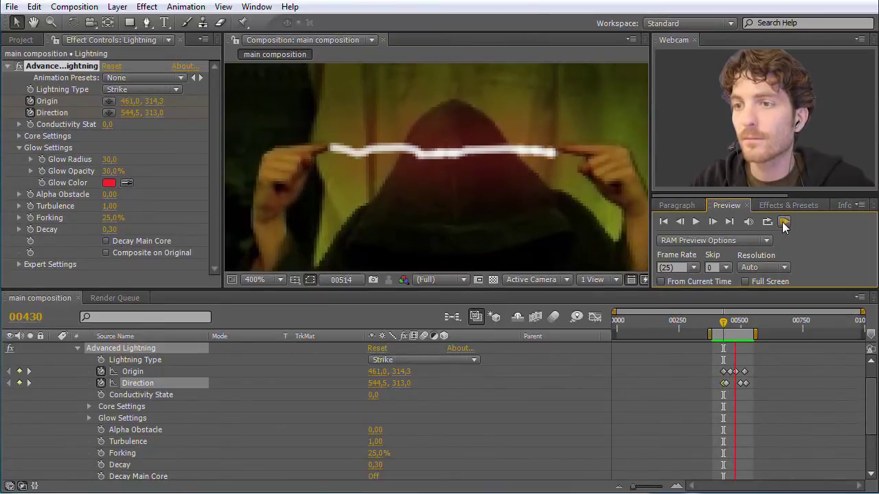
pyautogui.click(784, 226)
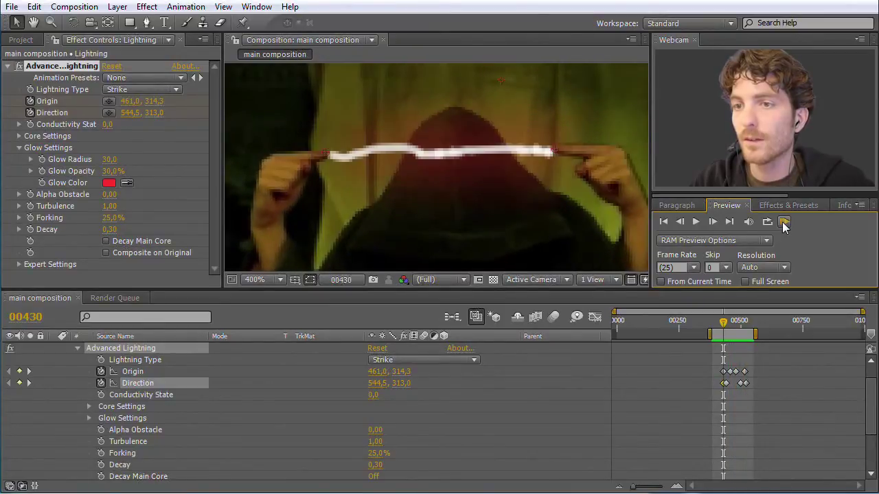
# - Raise Conductivity State to 9.4 and preview the strike
pyautogui.moveTo(722, 322); pyautogui.dragTo(734, 328)
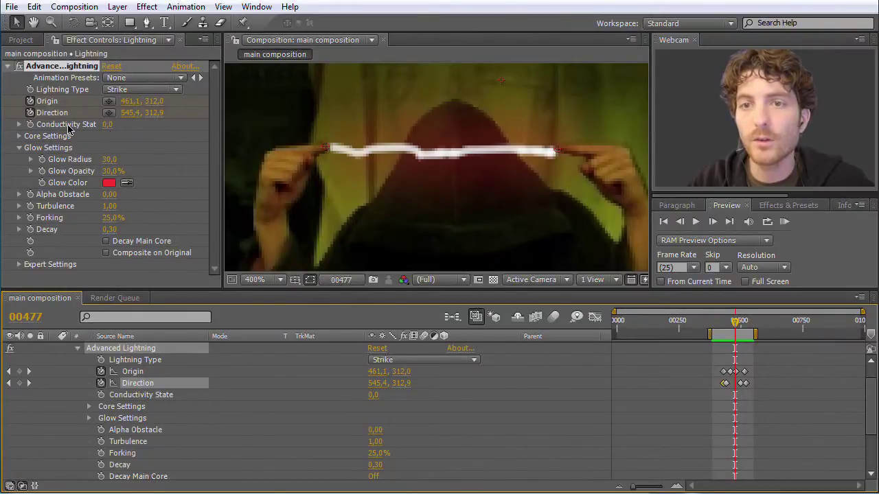
pyautogui.moveTo(108, 129)
pyautogui.mouseDown()
pyautogui.moveTo(252, 142)
pyautogui.moveTo(140, 142)
pyautogui.mouseUp()
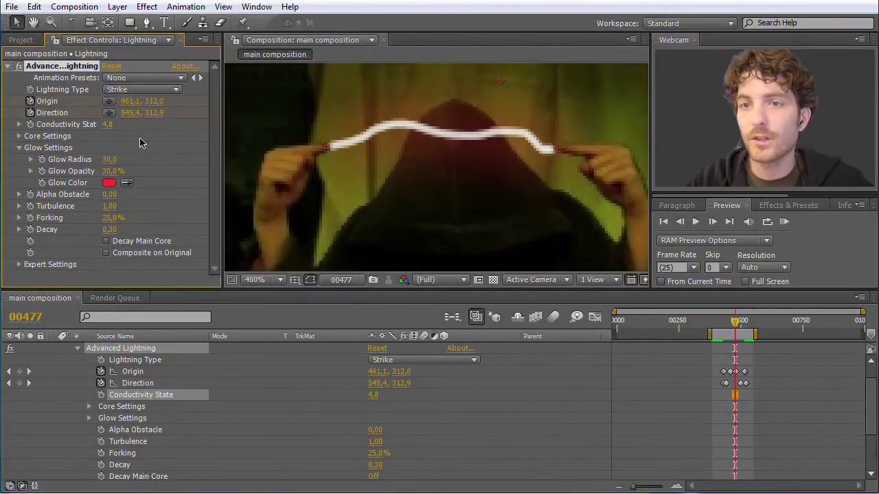
pyautogui.moveTo(110, 128); pyautogui.dragTo(134, 128)
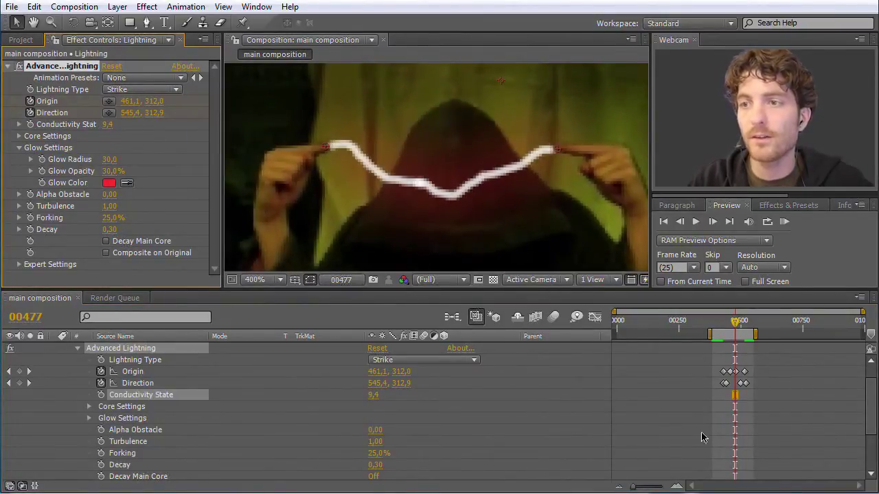
pyautogui.moveTo(737, 325); pyautogui.dragTo(741, 325)
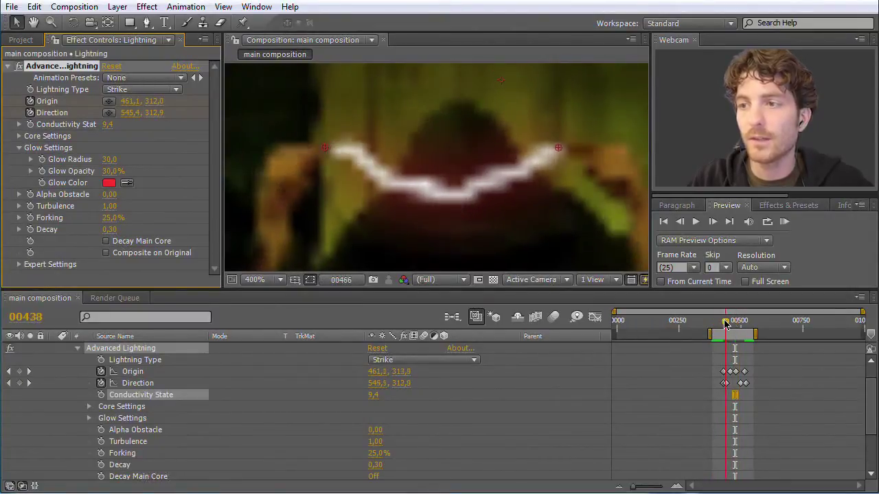
pyautogui.moveTo(740, 324); pyautogui.dragTo(721, 324)
pyautogui.click(783, 223)
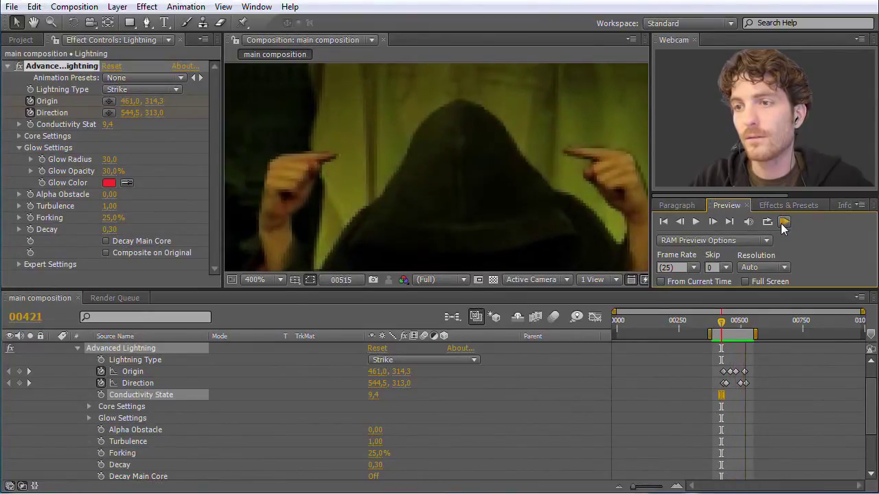
pyautogui.click(782, 226)
# - Try Conductivity State at 17.9, then settle on 7.1
pyautogui.moveTo(721, 325); pyautogui.dragTo(728, 323)
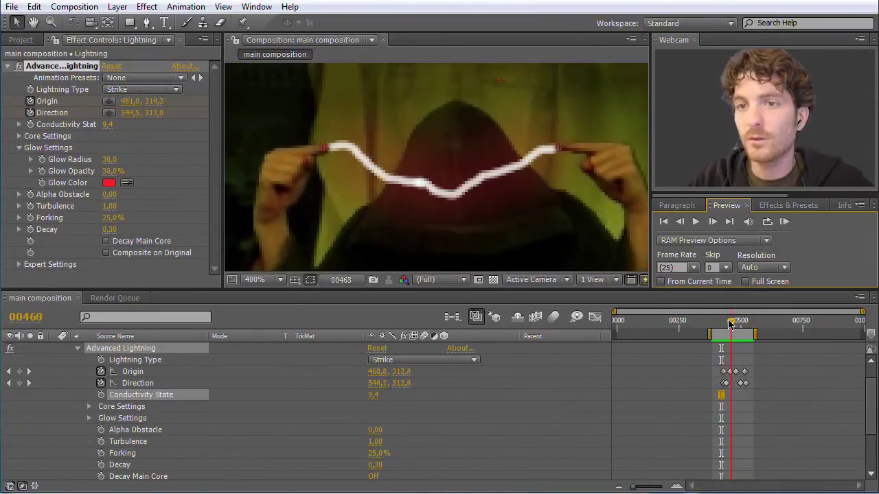
pyautogui.click(106, 126)
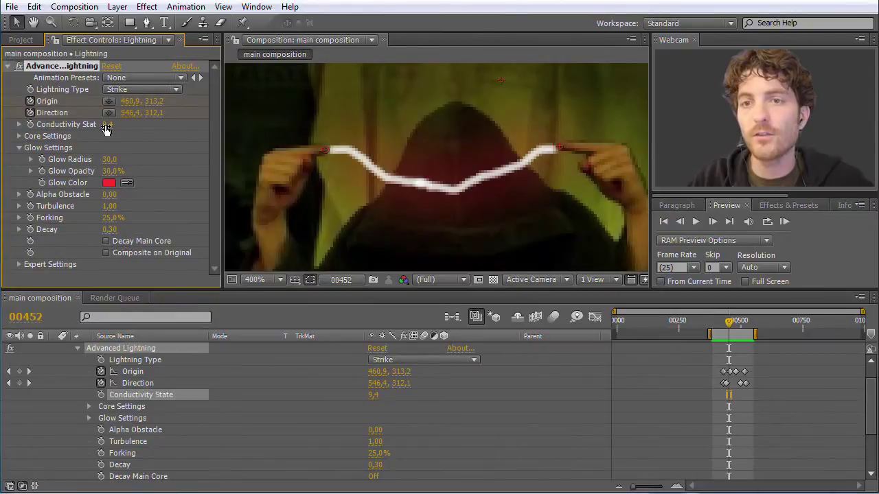
pyautogui.moveTo(107, 129); pyautogui.dragTo(170, 130)
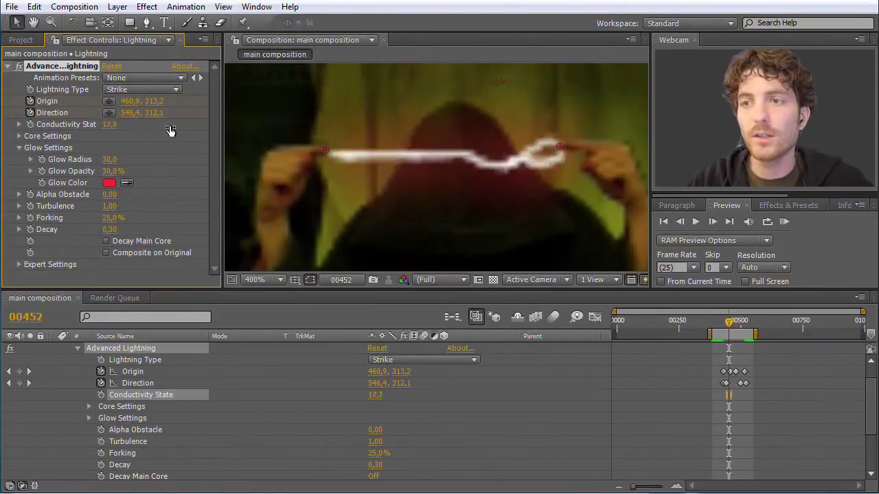
pyautogui.moveTo(170, 130); pyautogui.dragTo(50, 129)
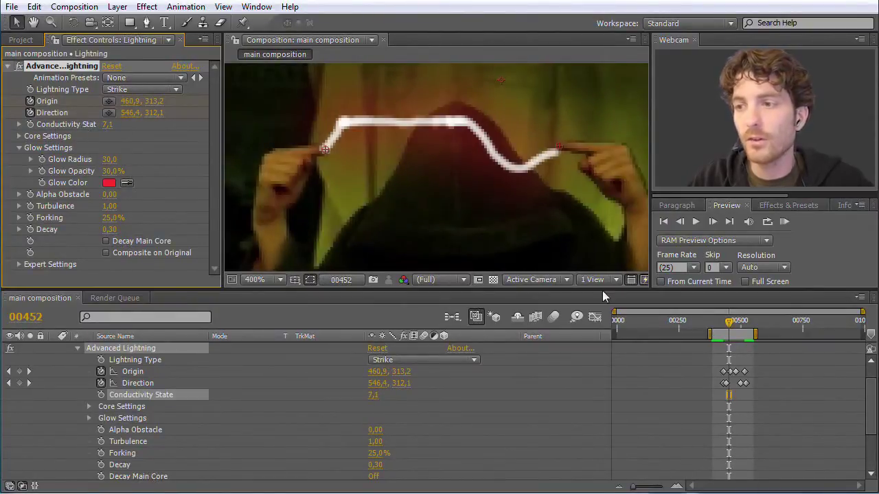
pyautogui.moveTo(730, 328); pyautogui.dragTo(714, 328)
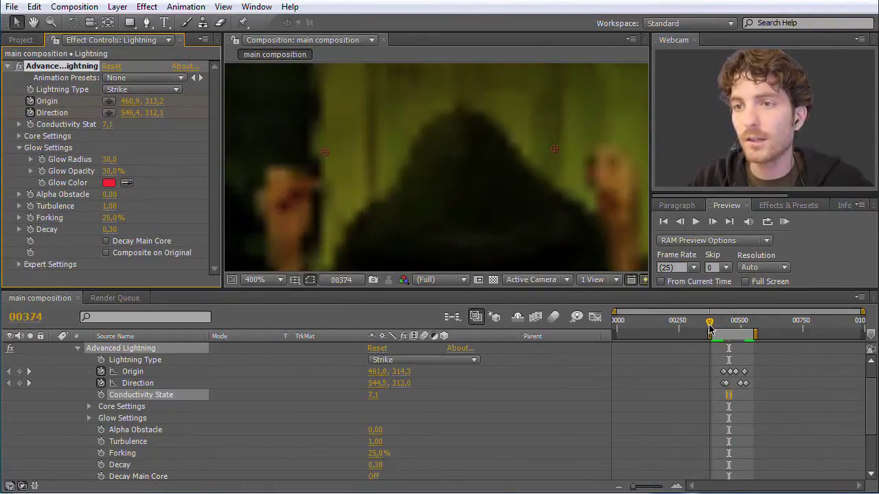
pyautogui.click(109, 128)
pyautogui.write('0')
# - Reset Conductivity State to 0 and keyframe it at frame 00388
pyautogui.press('Return')
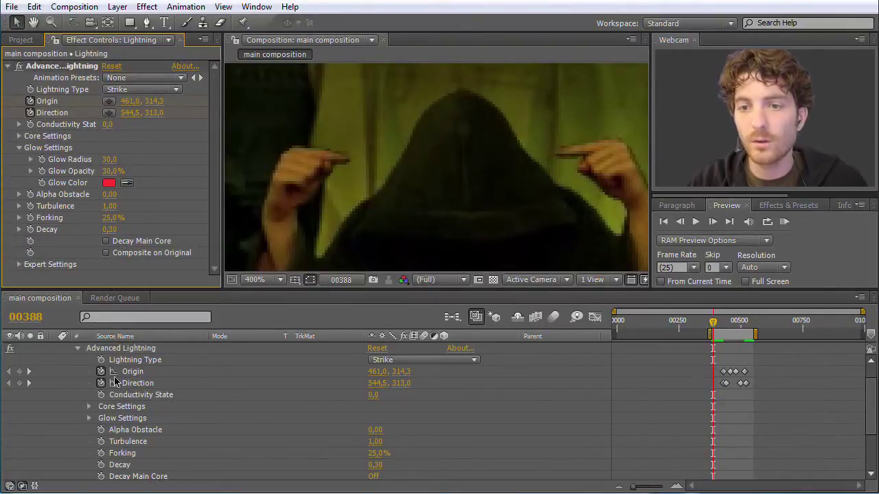
pyautogui.click(101, 396)
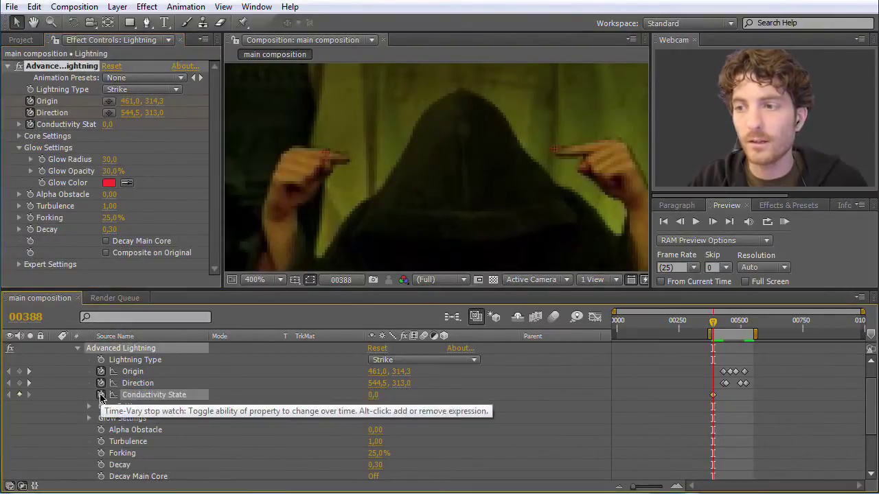
pyautogui.moveTo(714, 328)
pyautogui.mouseDown()
pyautogui.moveTo(750, 330)
pyautogui.moveTo(713, 328)
pyautogui.mouseUp()
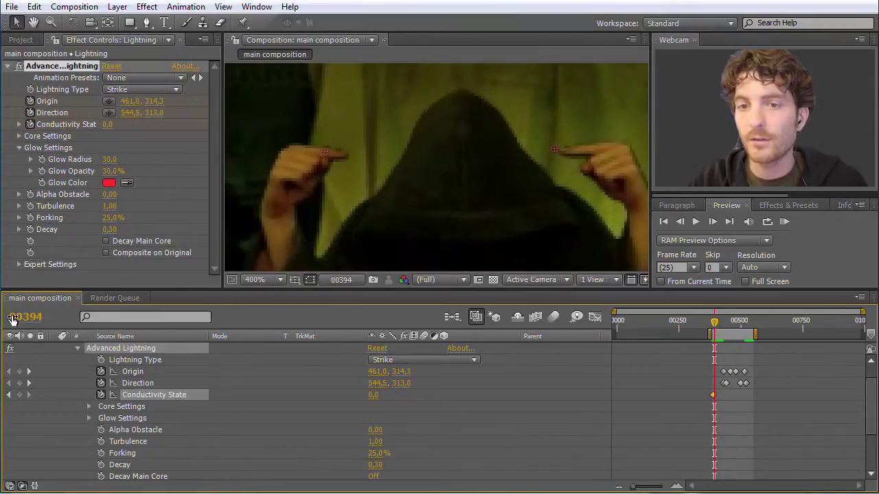
# - Keyframe Conductivity State at 100 at a later frame of the strike
pyautogui.moveTo(714, 328)
pyautogui.mouseDown()
pyautogui.moveTo(755, 328)
pyautogui.moveTo(746, 328)
pyautogui.mouseUp()
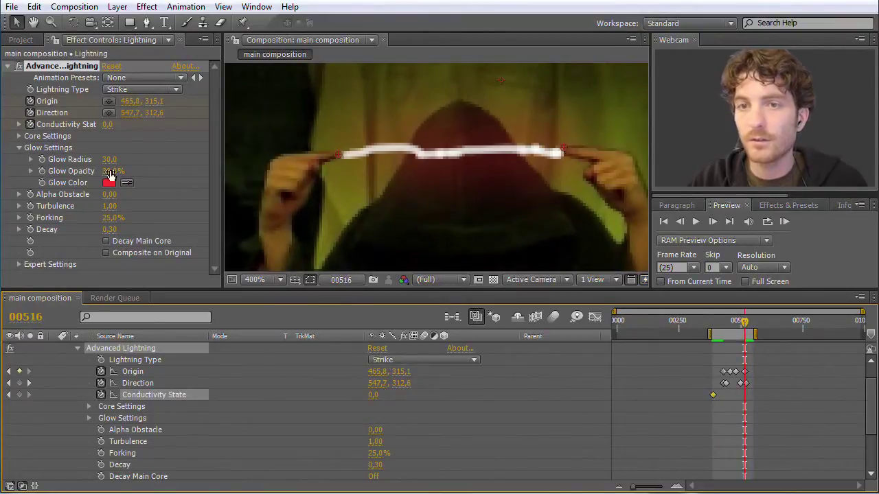
pyautogui.moveTo(104, 131); pyautogui.dragTo(110, 127)
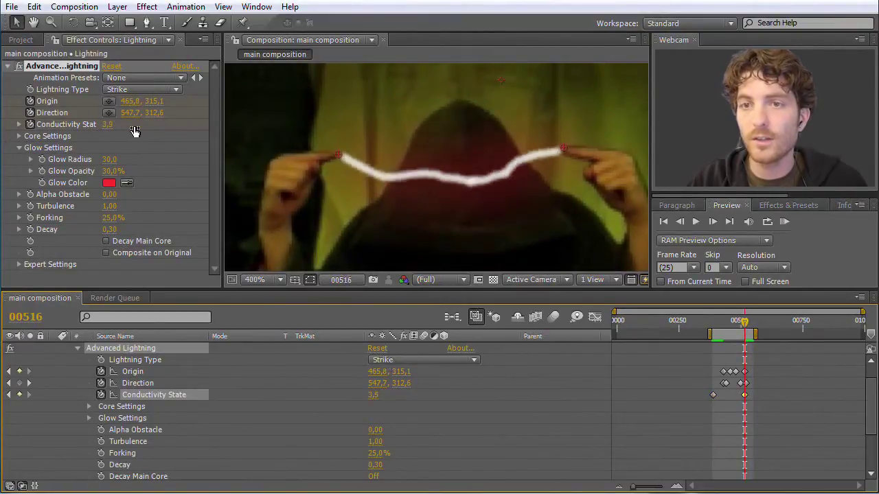
pyautogui.click(109, 126)
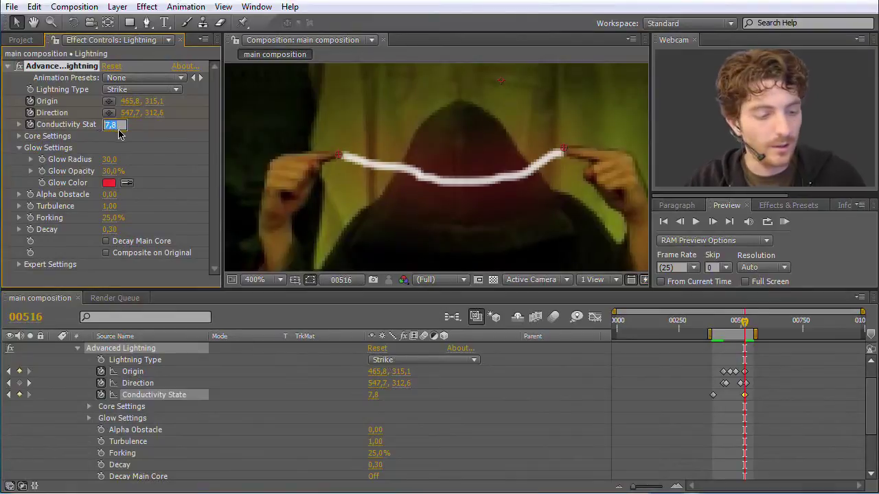
pyautogui.write('100')
pyautogui.click(149, 129)
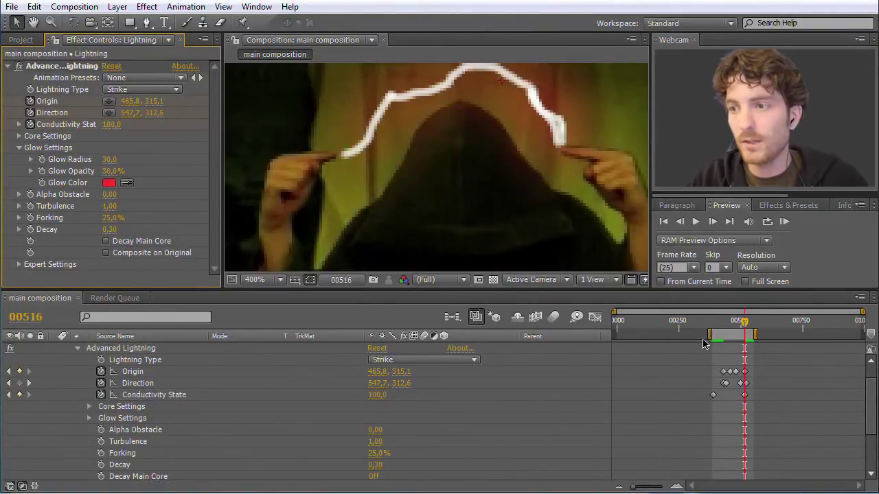
# - Scrub from frame 00313 to 00452 and preview the writhing bolt
pyautogui.moveTo(744, 324); pyautogui.dragTo(689, 327)
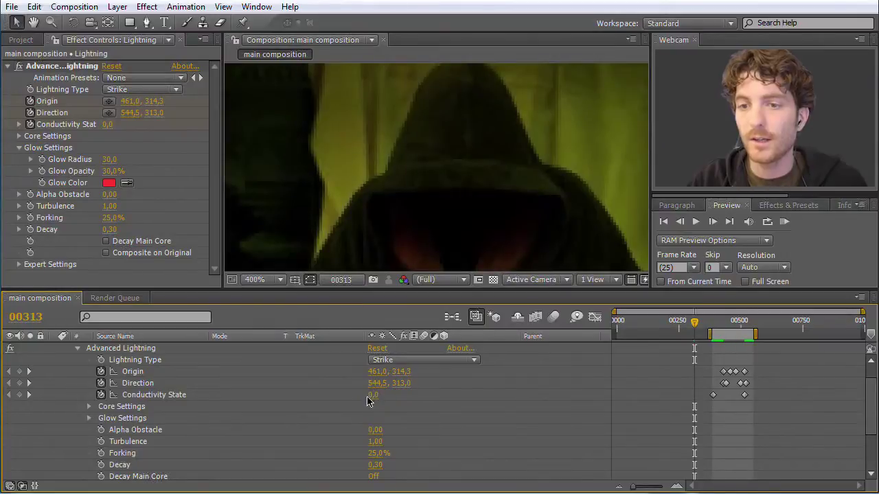
pyautogui.moveTo(695, 324); pyautogui.dragTo(735, 323)
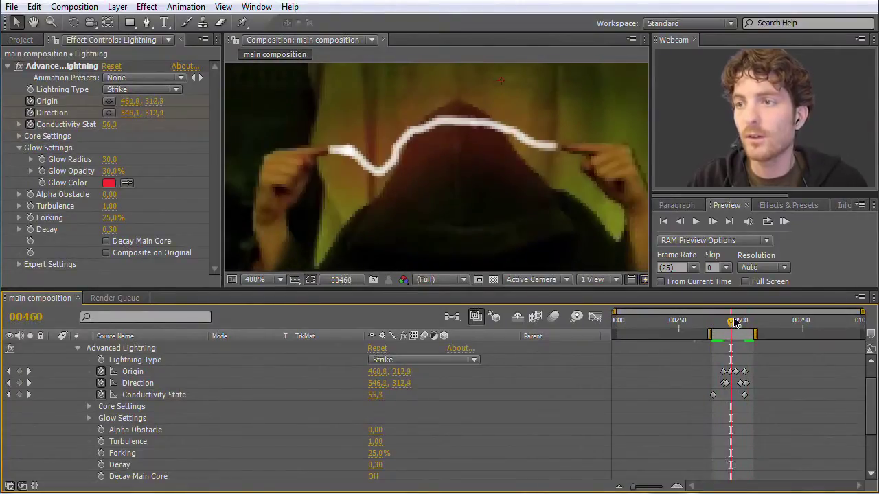
pyautogui.click(785, 221)
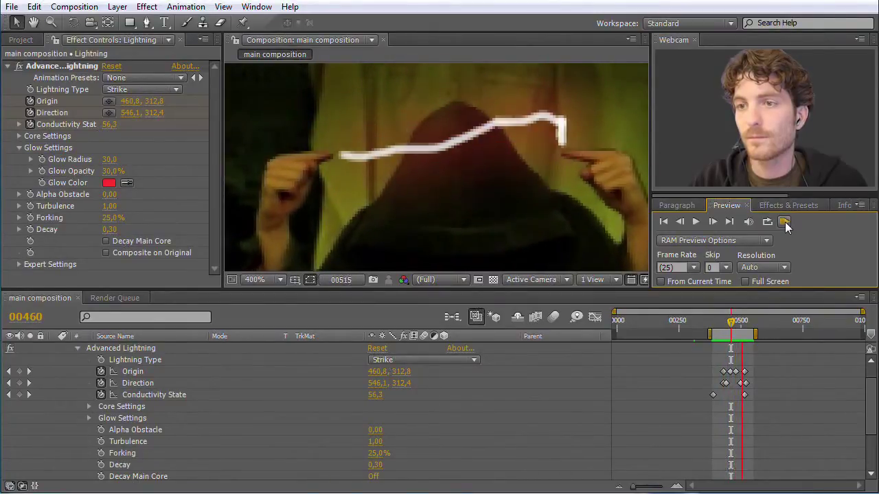
# - Stop the preview, zoom out to the full temple frame and scrub to frame 00773
pyautogui.click(438, 215)
pyautogui.scroll(-1, 434, 210)
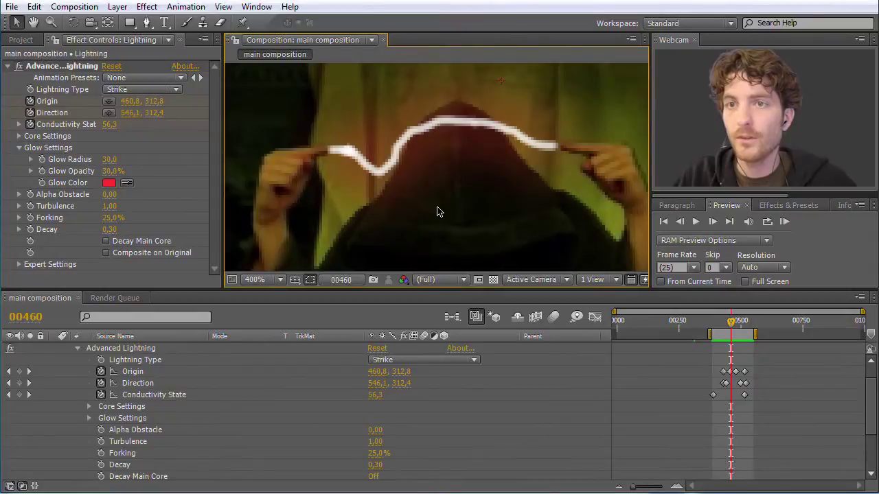
pyautogui.scroll(-2, 436, 211)
pyautogui.scroll(-2, 437, 212)
pyautogui.scroll(-1, 440, 212)
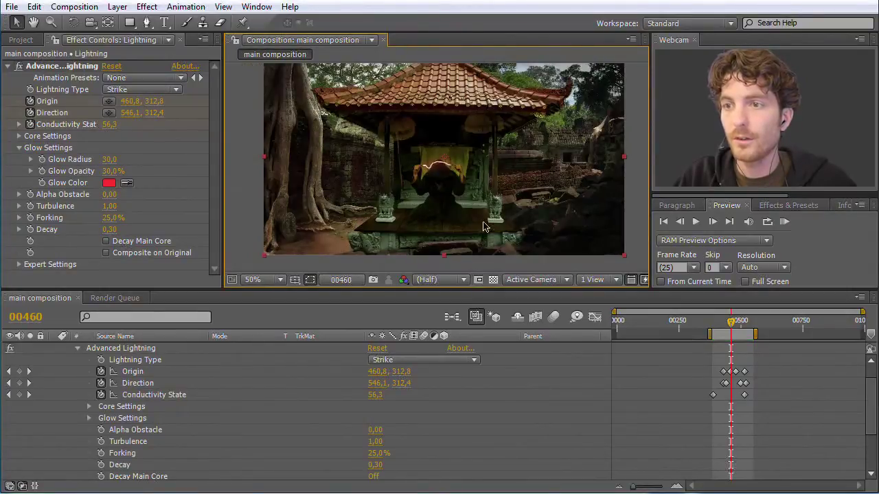
pyautogui.moveTo(483, 227); pyautogui.dragTo(484, 237)
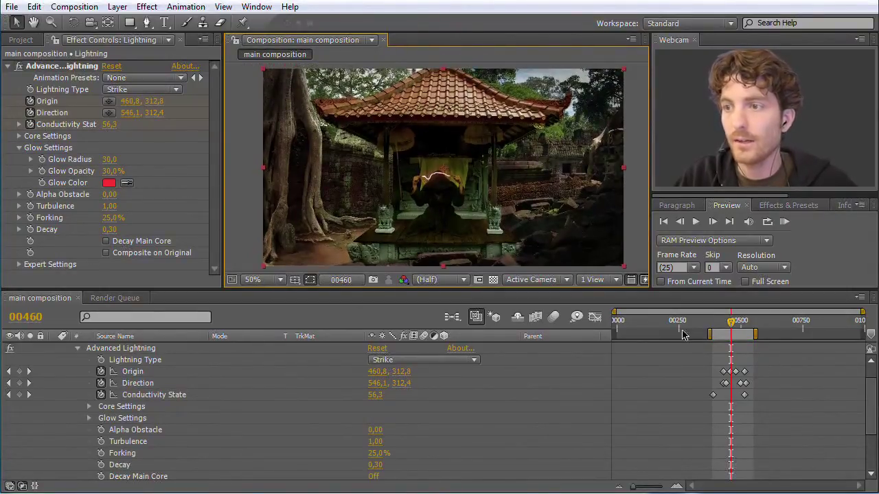
pyautogui.moveTo(730, 321); pyautogui.dragTo(808, 323)
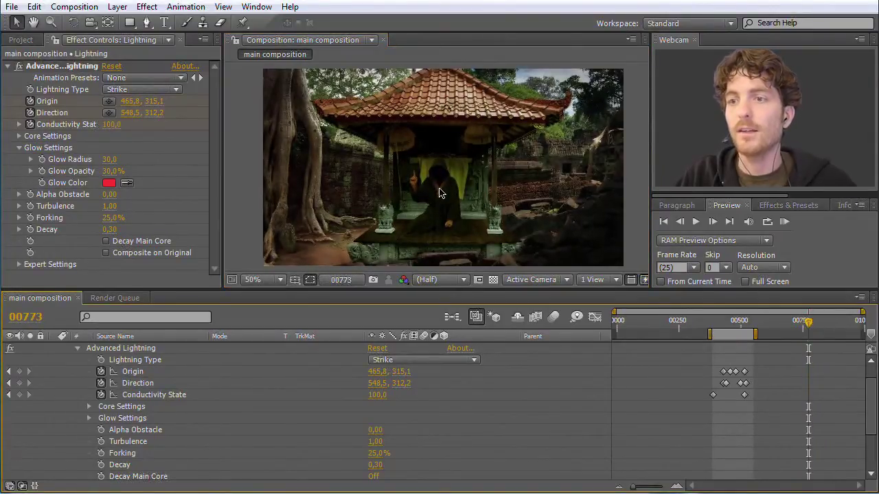
pyautogui.scroll(2, 439, 193)
pyautogui.scroll(-1, 442, 197)
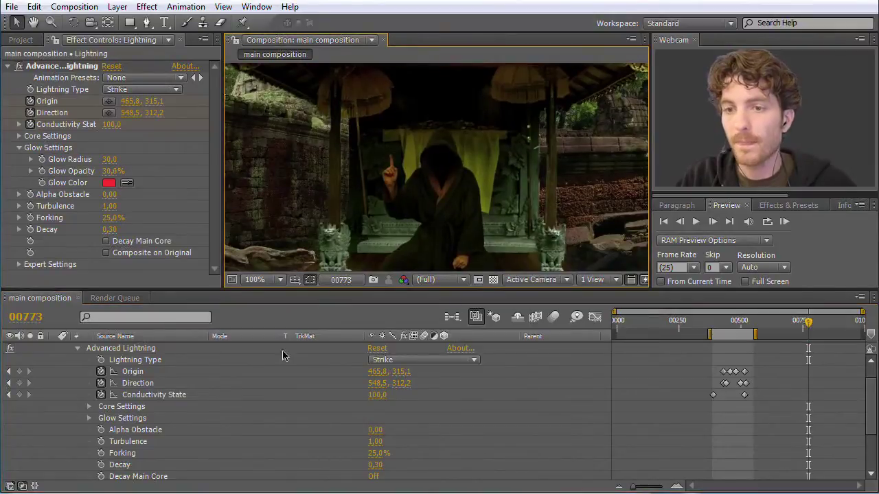
pyautogui.scroll(2, 232, 374)
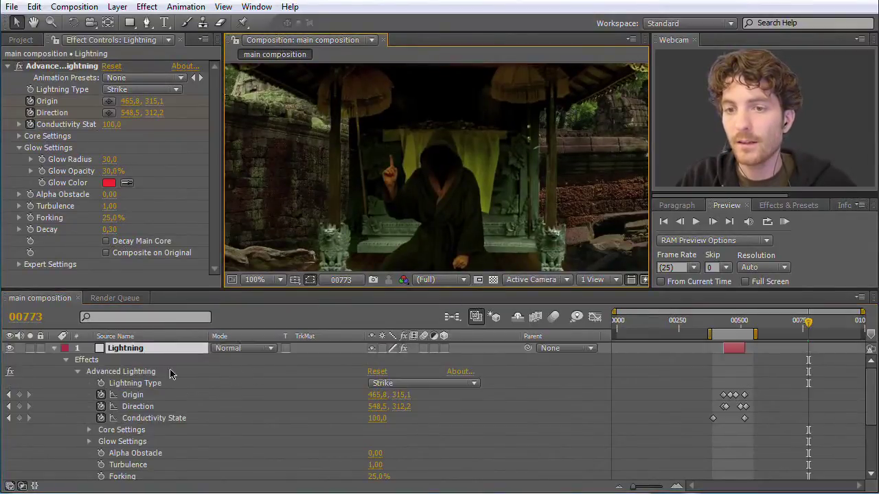
# - Collapse the Lightning layer's effects and bring up the Layer > New options
pyautogui.click(66, 361)
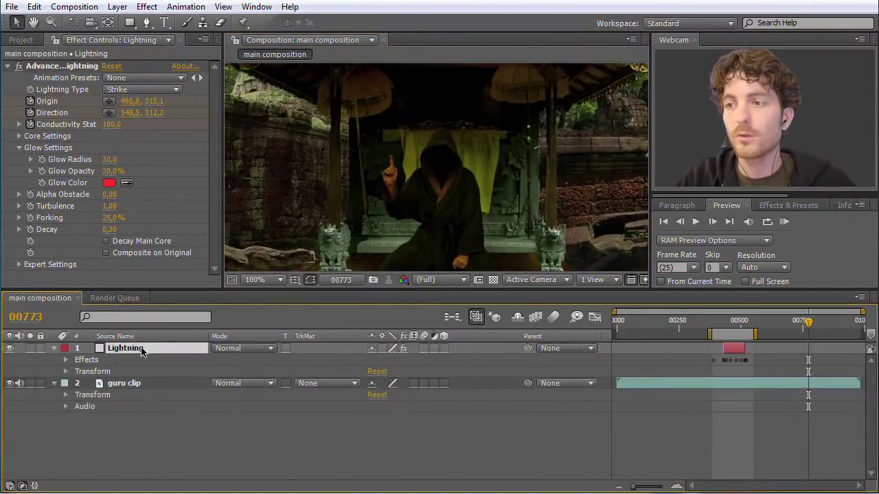
pyautogui.click(115, 8)
pyautogui.moveTo(135, 23)
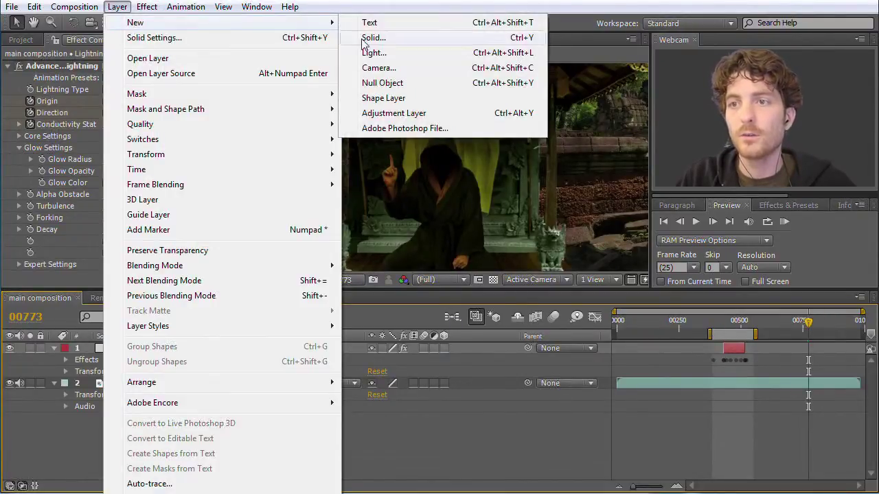
# - Dismiss the Layer menu, reselect the Lightning layer and run Edit > Duplicate
pyautogui.click(357, 105)
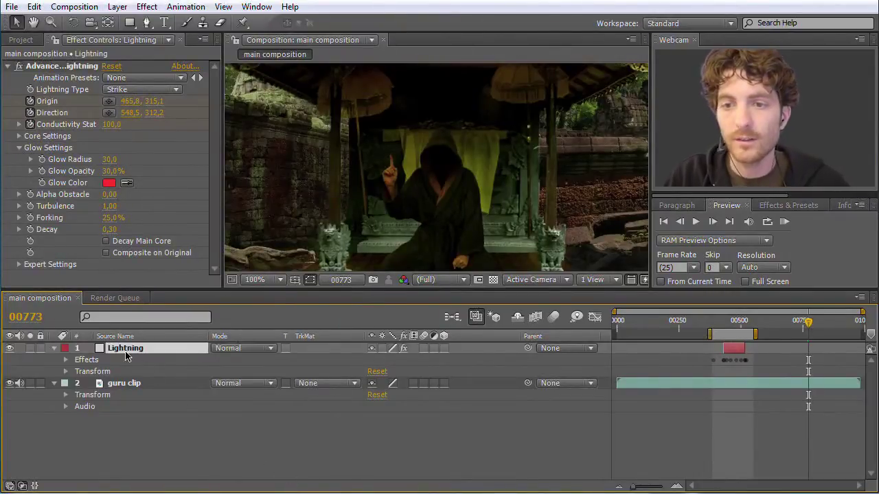
pyautogui.click(137, 415)
pyautogui.click(125, 352)
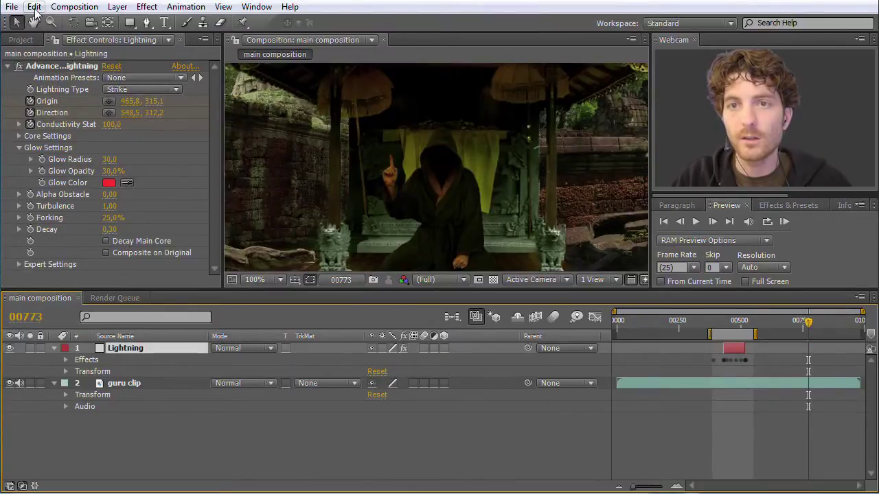
pyautogui.click(35, 7)
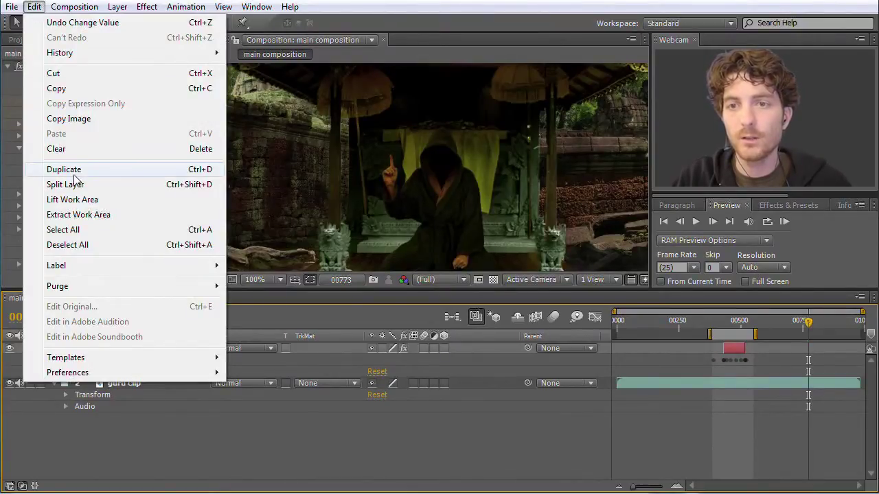
pyautogui.click(203, 169)
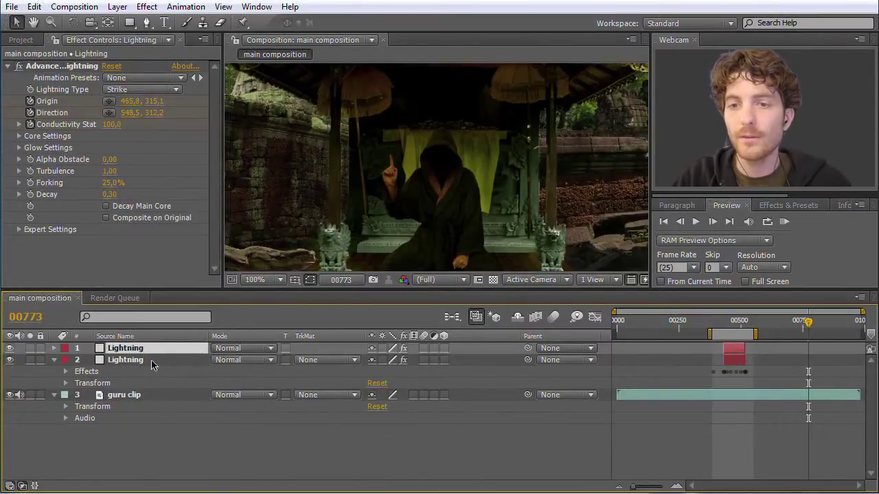
# - Slide the duplicate Lightning layer so its strike begins around frame 00768
pyautogui.moveTo(731, 354); pyautogui.dragTo(817, 355)
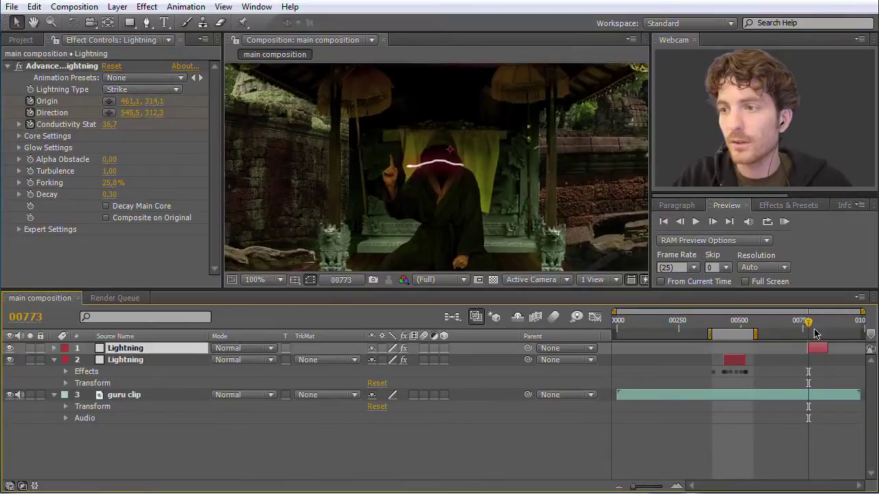
pyautogui.click(800, 325)
pyautogui.moveTo(800, 325)
pyautogui.mouseDown()
pyautogui.moveTo(792, 328)
pyautogui.moveTo(808, 328)
pyautogui.mouseUp()
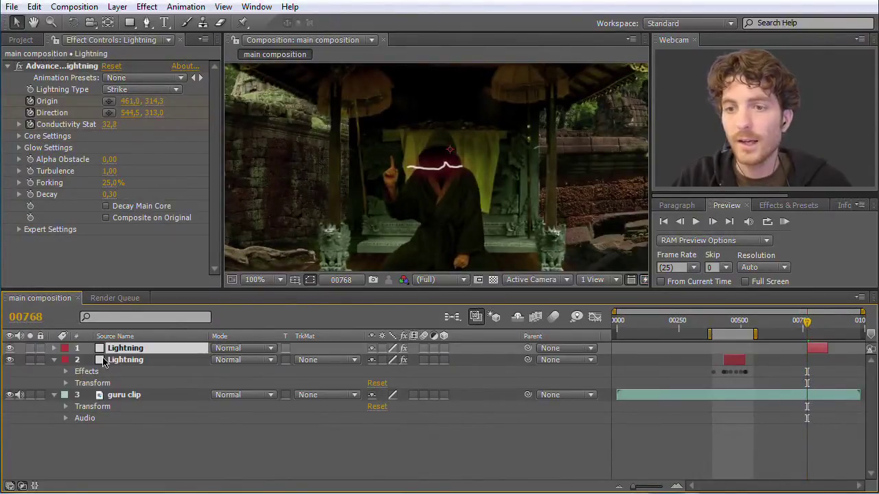
# - Expand the top Lightning layer and its Effects to show the lightning settings
pyautogui.click(55, 350)
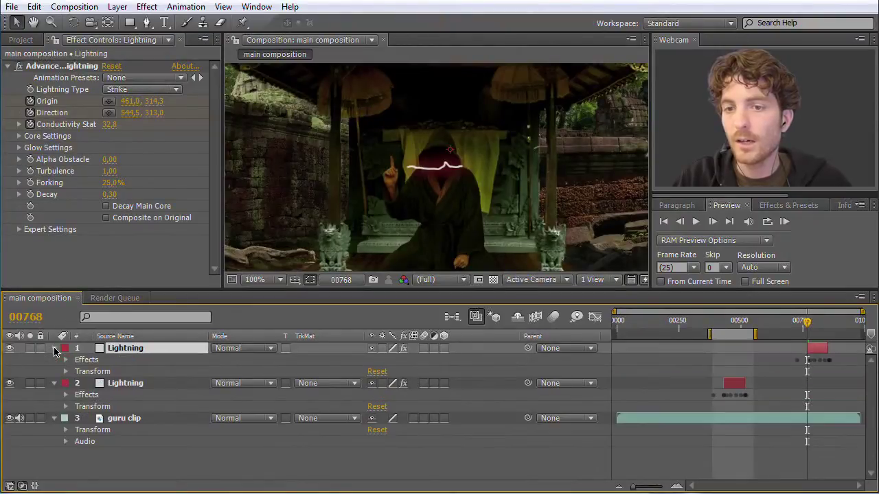
pyautogui.click(66, 359)
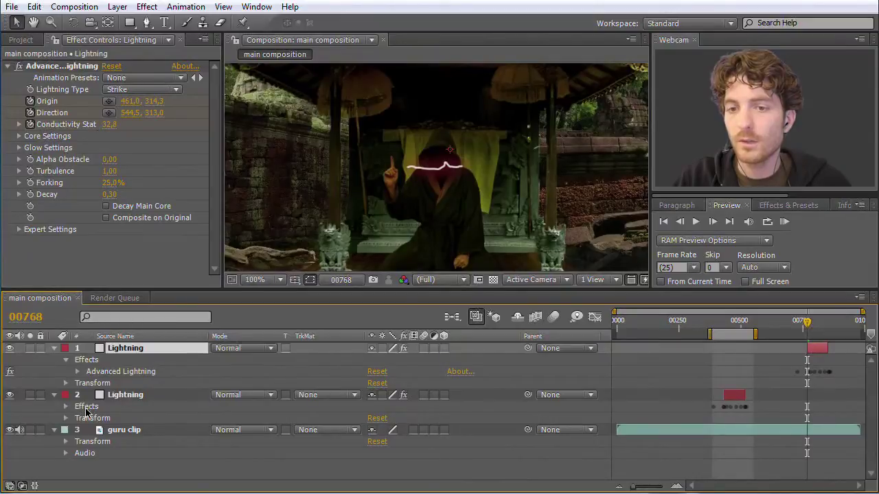
pyautogui.click(87, 408)
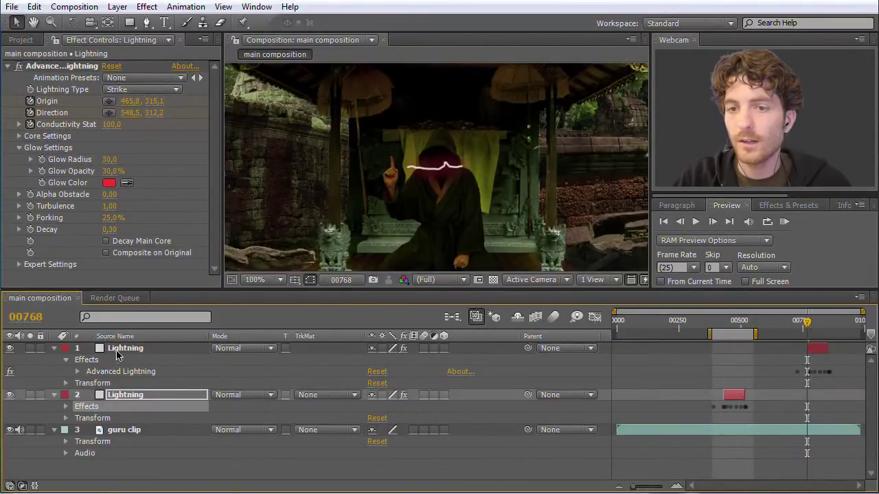
# - Reveal the top layer's Advanced Lightning properties at frame 00768, zooming the timeline to 00600–00900
pyautogui.click(87, 360)
pyautogui.click(77, 372)
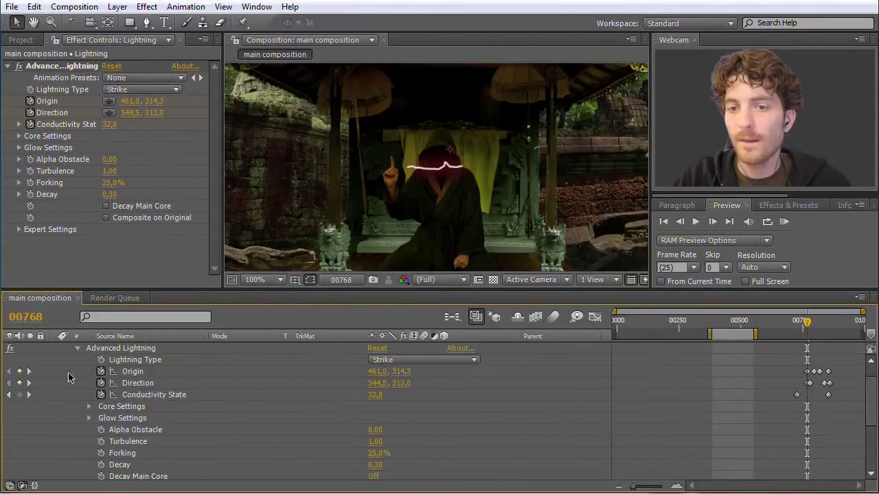
pyautogui.click(123, 349)
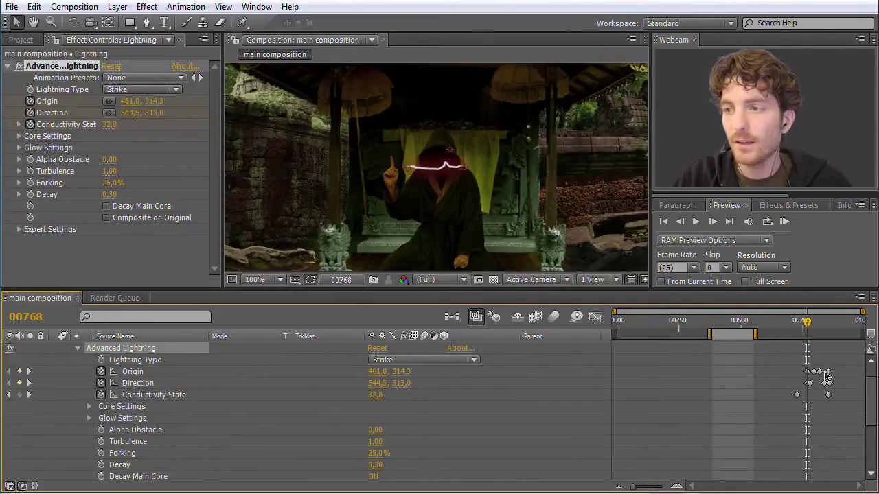
pyautogui.click(806, 324)
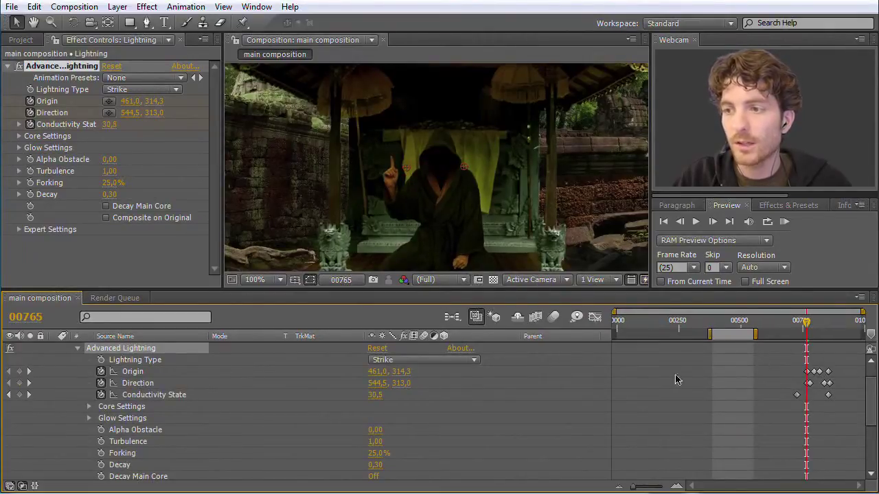
pyautogui.click(141, 396)
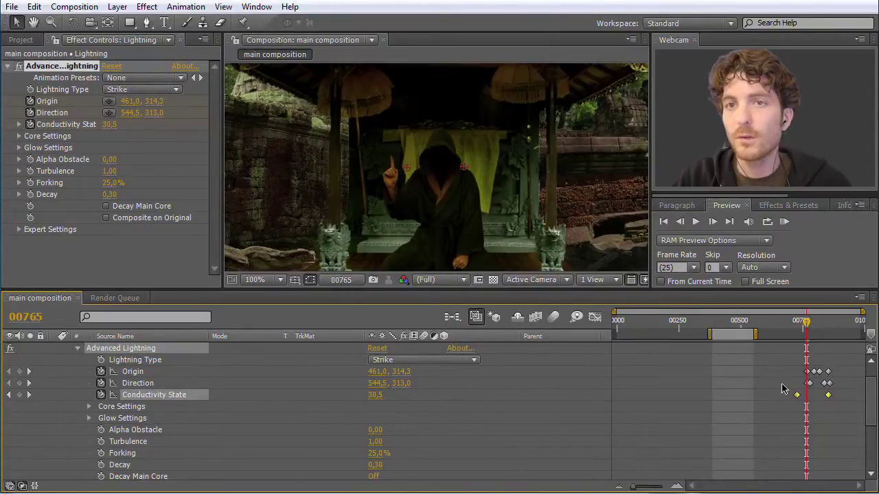
pyautogui.moveTo(806, 323); pyautogui.dragTo(808, 323)
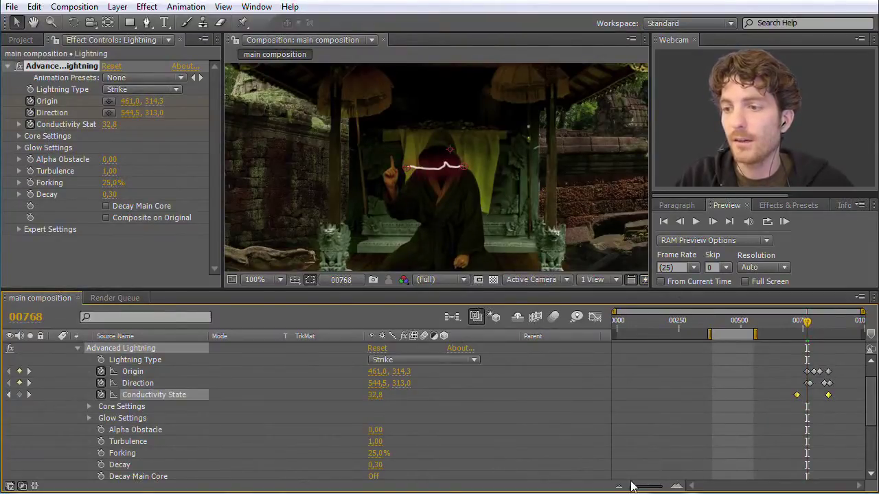
pyautogui.moveTo(632, 486); pyautogui.dragTo(644, 486)
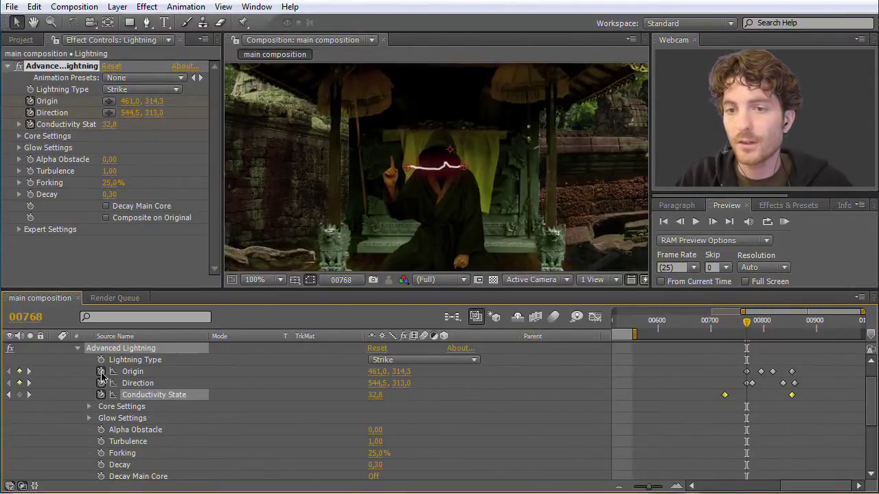
# - Re-keyframe the bolt: Origin 442.0, 298.3 and Direction 507.5, 296.0 between the fingertips
pyautogui.click(101, 372)
pyautogui.click(101, 383)
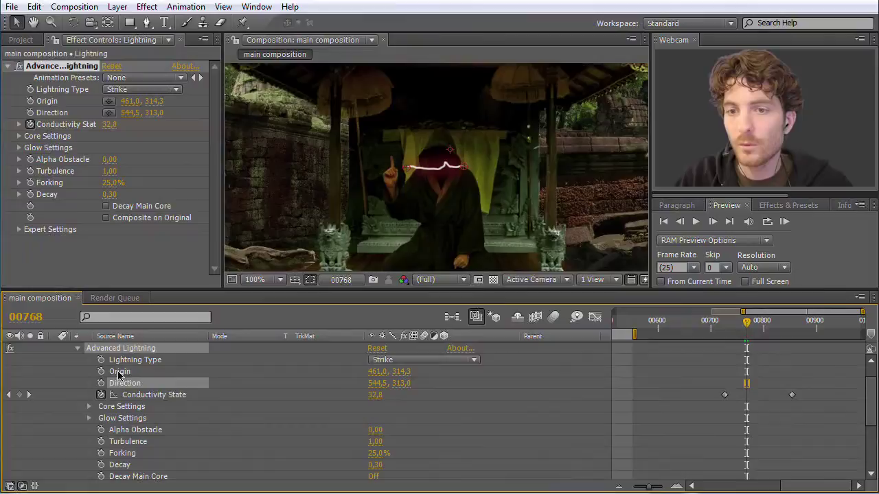
pyautogui.click(100, 372)
pyautogui.click(100, 383)
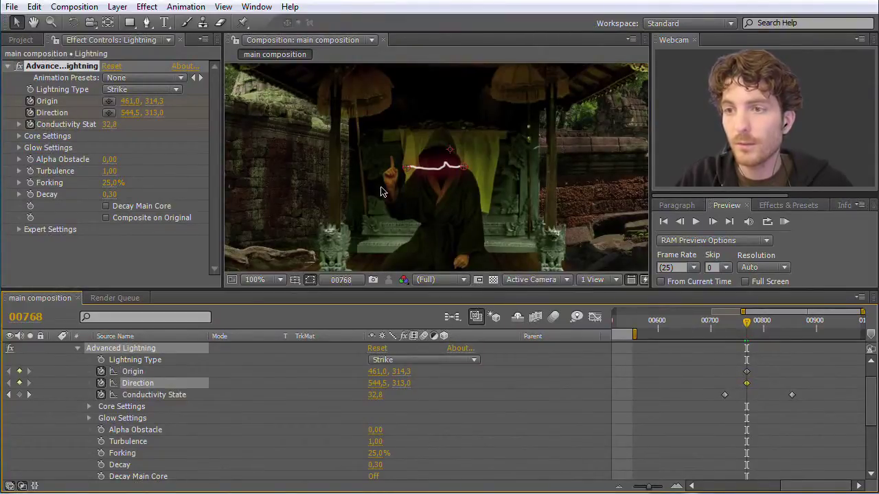
pyautogui.moveTo(407, 167); pyautogui.dragTo(394, 160)
pyautogui.moveTo(467, 172); pyautogui.dragTo(440, 160)
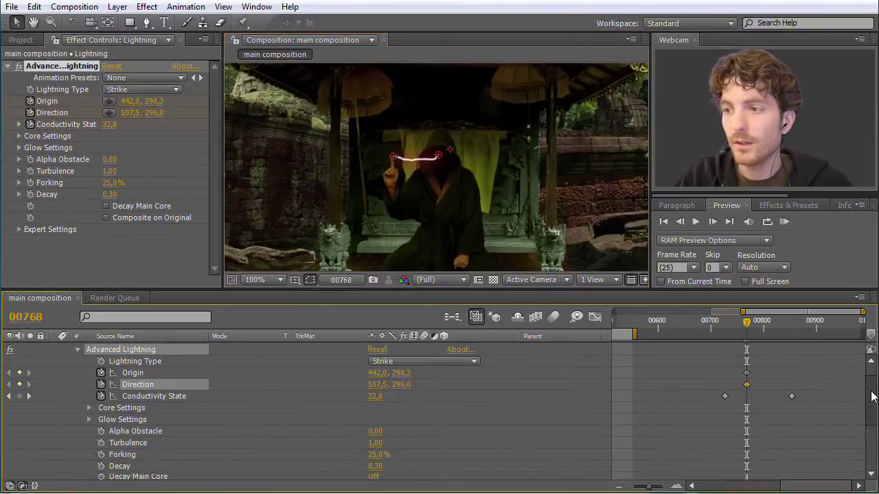
# - Zoom the timeline into 00700–00850 and move to frame 00783
pyautogui.scroll(2, 870, 405)
pyautogui.moveTo(654, 487); pyautogui.dragTo(657, 488)
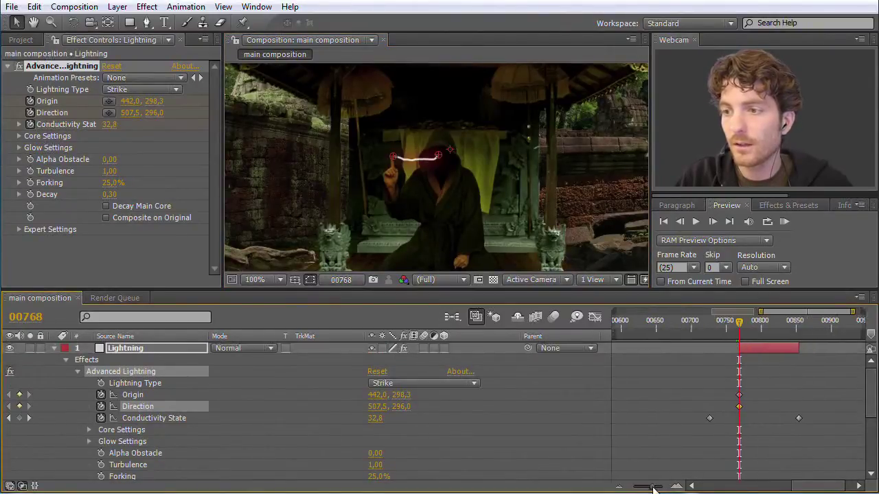
pyautogui.moveTo(738, 322); pyautogui.dragTo(754, 325)
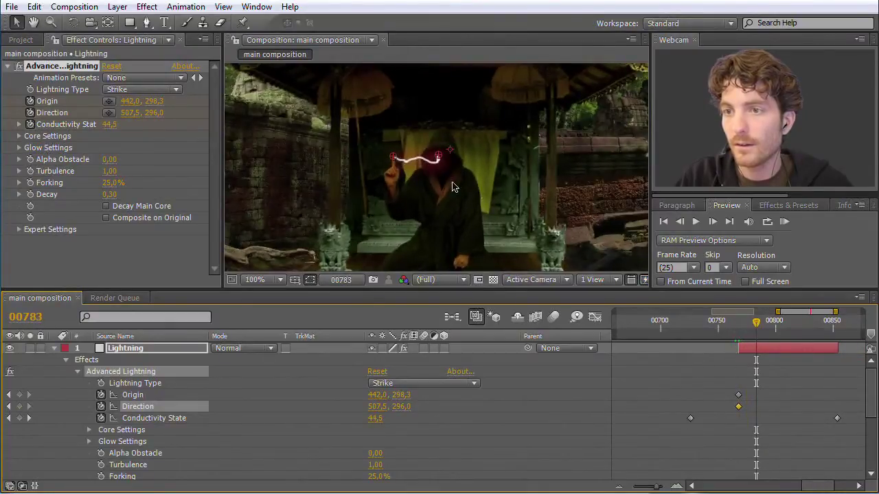
# - Zoom in and lower the bolt's Origin to 442.0, 306.1 at frame 00793
pyautogui.press('.')
pyautogui.press('.')
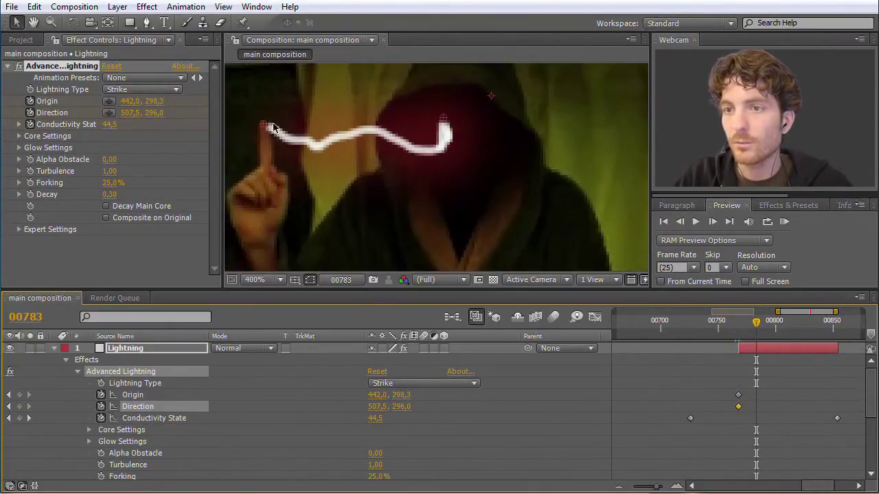
pyautogui.moveTo(265, 126); pyautogui.dragTo(265, 120)
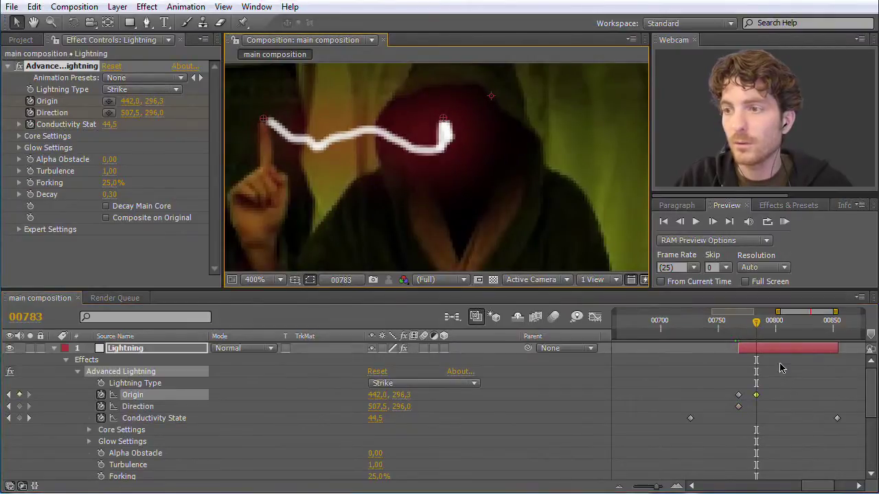
pyautogui.moveTo(757, 323); pyautogui.dragTo(769, 326)
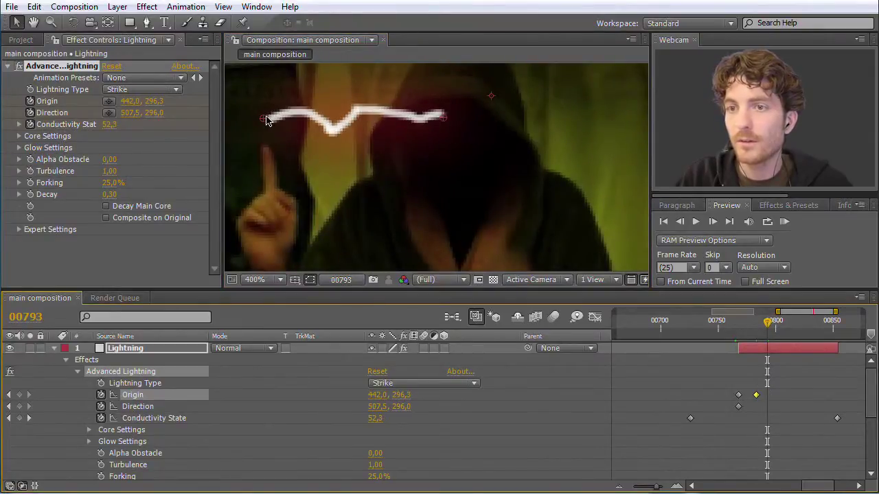
pyautogui.moveTo(769, 325); pyautogui.dragTo(769, 325)
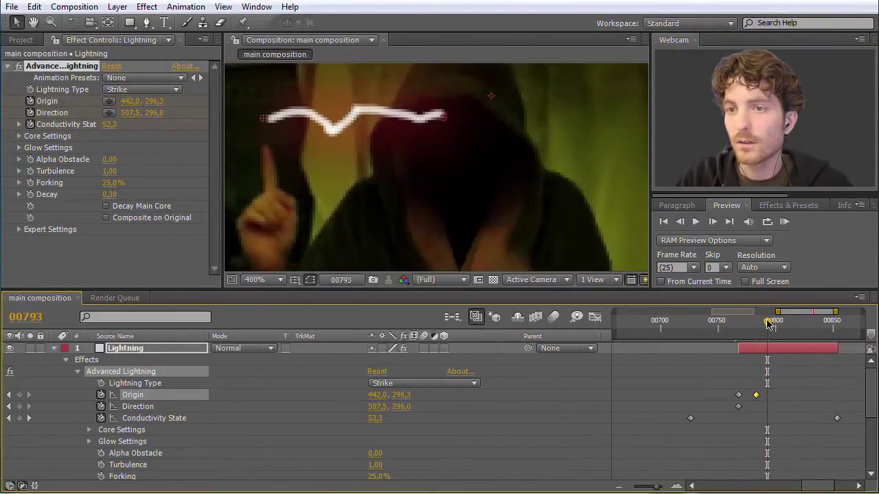
pyautogui.moveTo(264, 118); pyautogui.dragTo(265, 145)
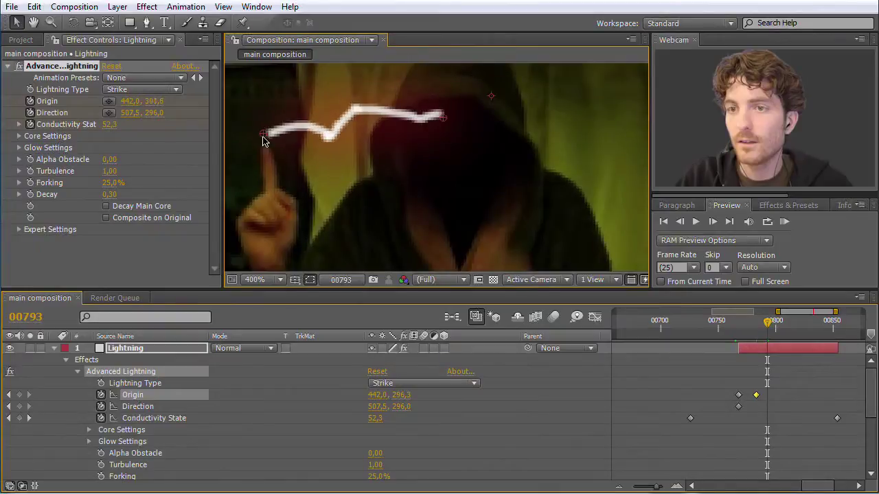
# - Trim the lightning layer's out-point so it ends around frame 00793
pyautogui.moveTo(838, 348); pyautogui.dragTo(771, 349)
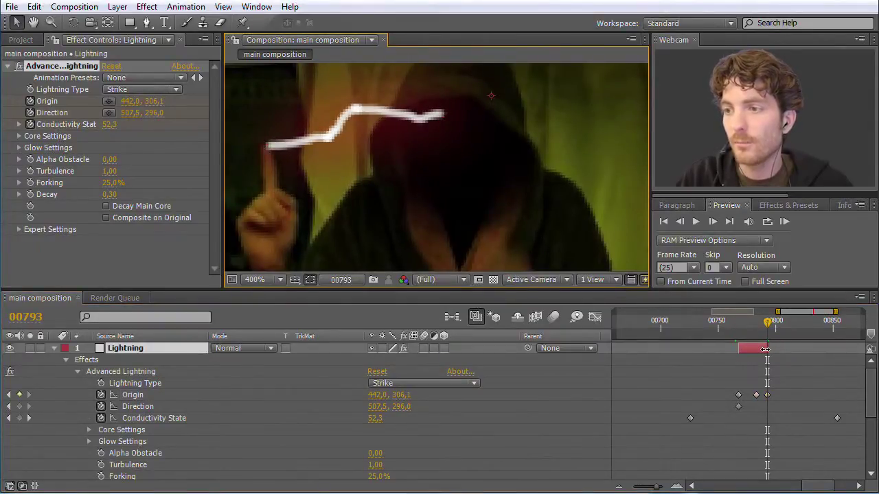
pyautogui.moveTo(764, 350); pyautogui.dragTo(780, 348)
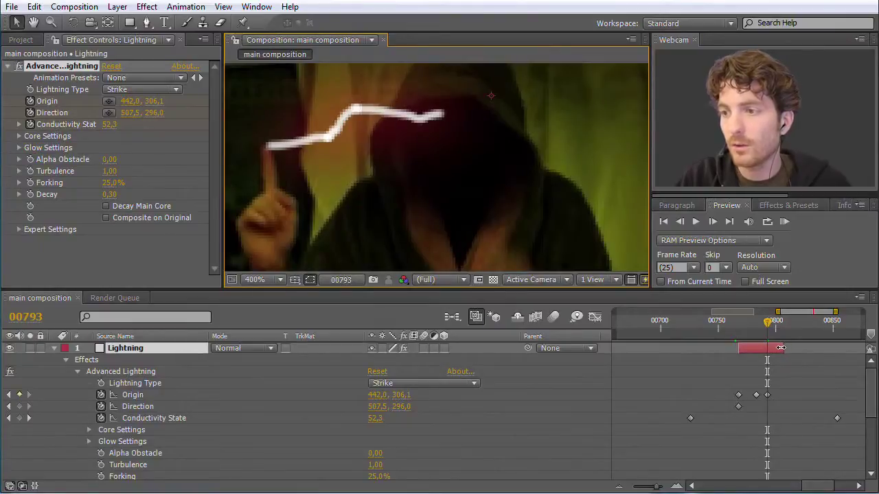
pyautogui.moveTo(764, 348); pyautogui.dragTo(755, 329)
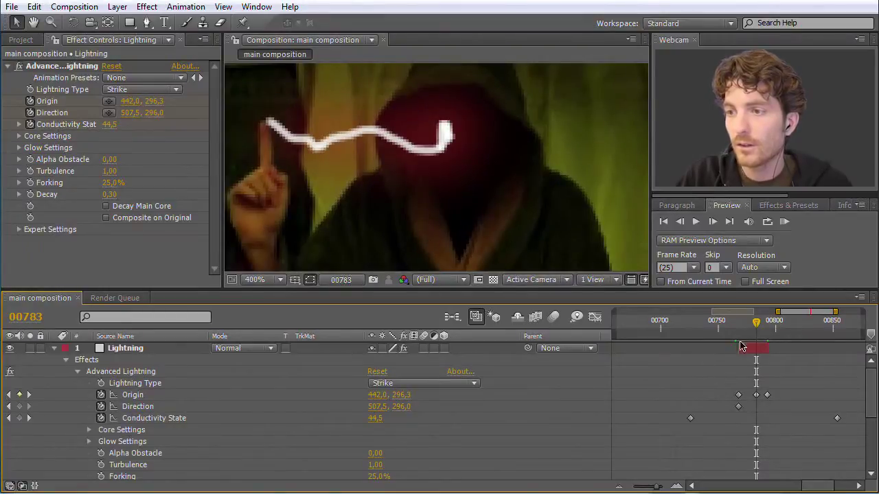
# - Select the Origin keyframe at 00783 and nudge the bolt's start slightly lower
pyautogui.moveTo(760, 325); pyautogui.dragTo(756, 326)
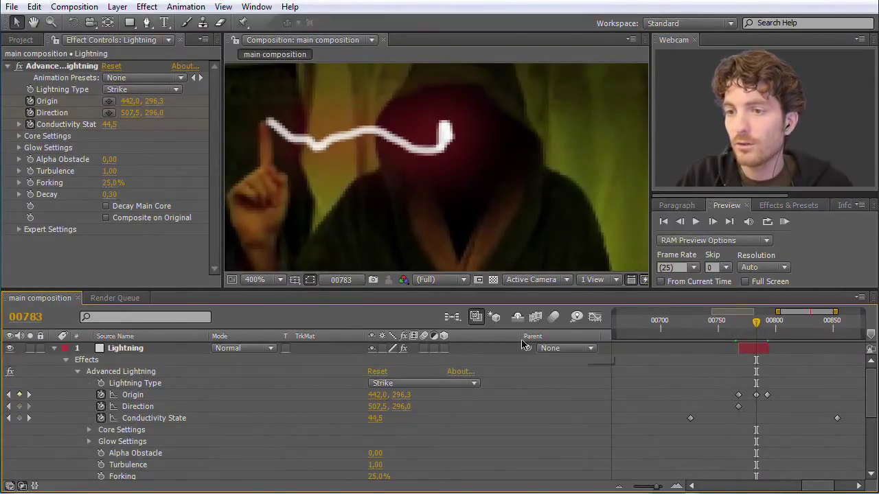
pyautogui.click(137, 396)
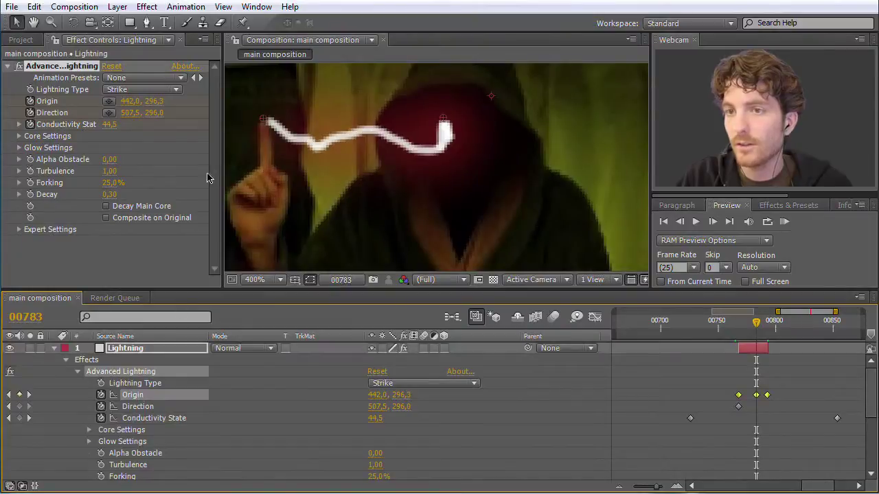
pyautogui.click(770, 398)
pyautogui.click(757, 397)
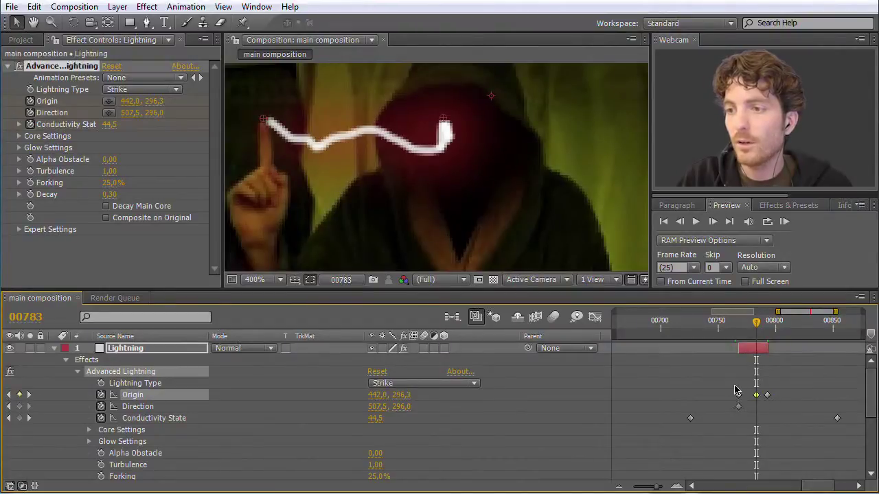
pyautogui.moveTo(266, 122); pyautogui.dragTo(265, 127)
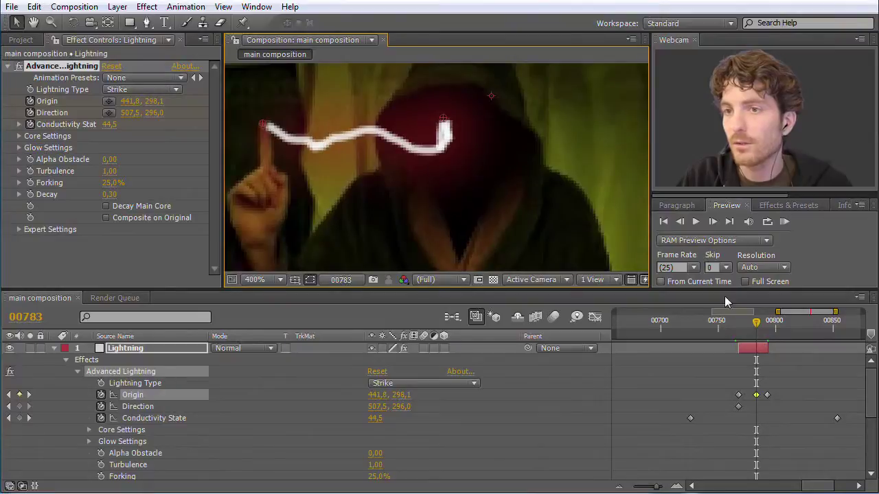
# - Add Origin keyframes at 00777 and 00771 keeping the start on the fingertip (440.9, 296.9)
pyautogui.moveTo(757, 326); pyautogui.dragTo(749, 326)
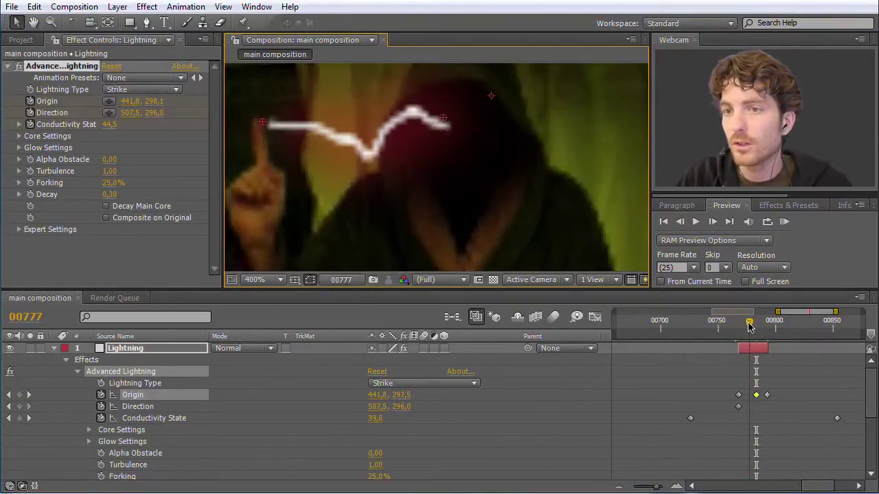
pyautogui.moveTo(259, 126); pyautogui.dragTo(254, 124)
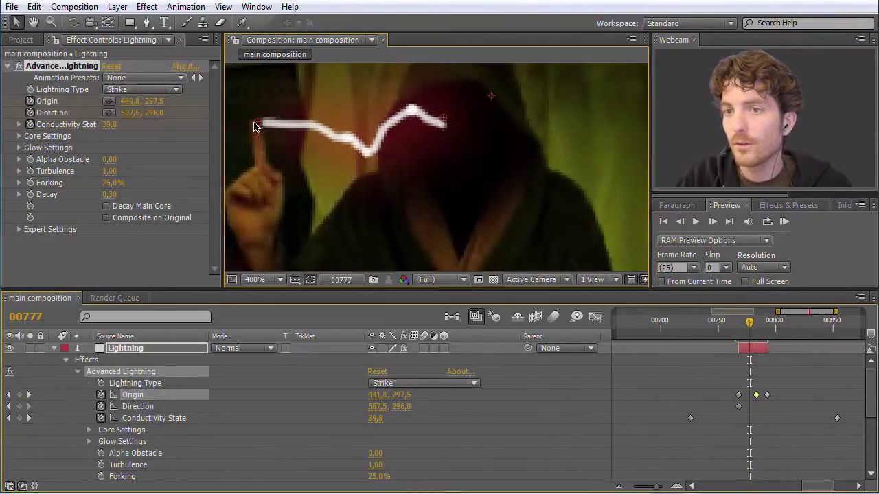
pyautogui.moveTo(749, 326); pyautogui.dragTo(742, 326)
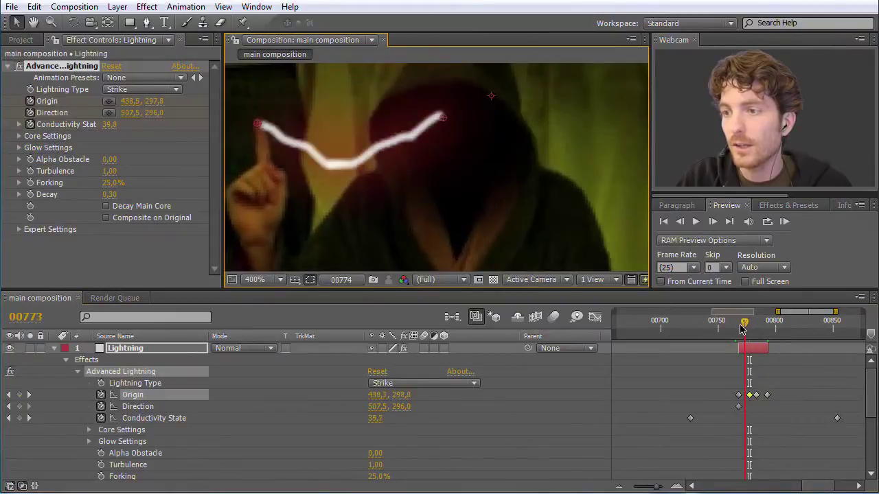
pyautogui.moveTo(260, 126); pyautogui.dragTo(259, 123)
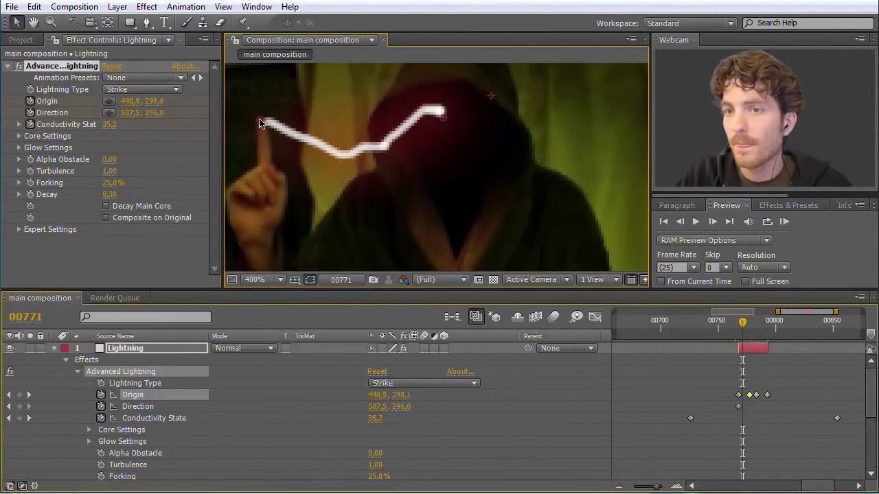
pyautogui.press(',')
pyautogui.press(',')
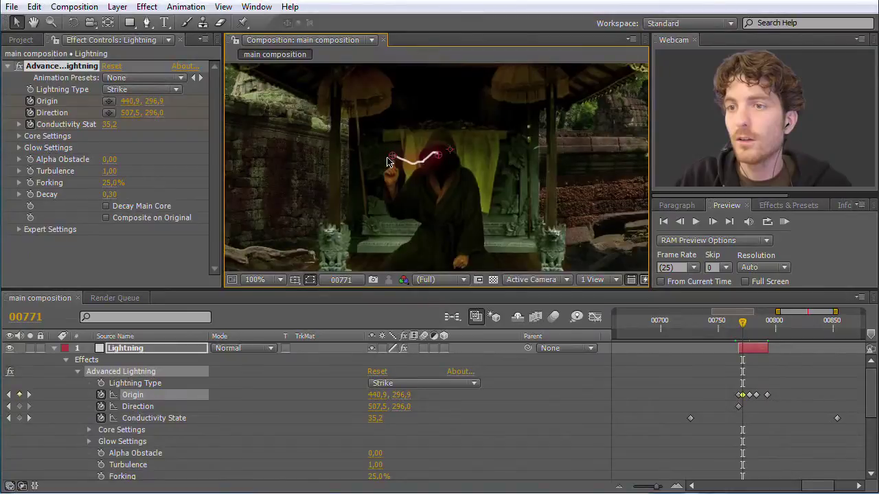
# - Open the After Effects CS5 & CS5.5 online help in Firefox from the Help menu
pyautogui.press(',')
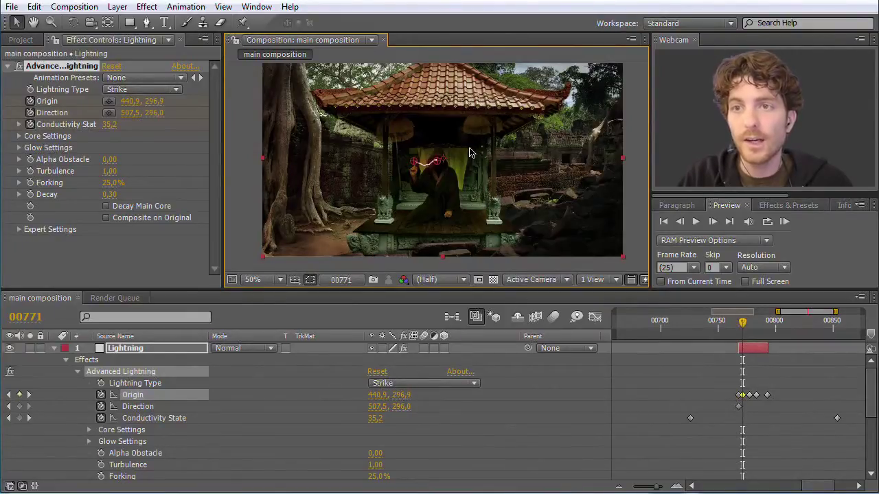
pyautogui.click(268, 8)
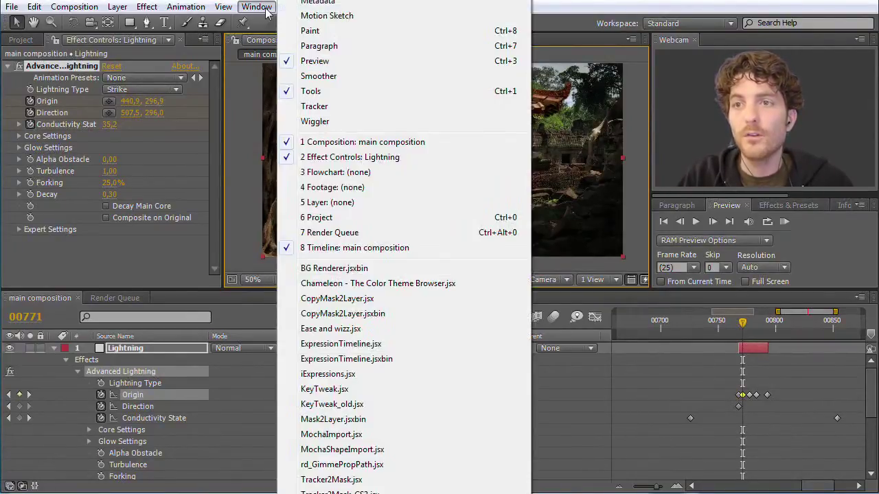
pyautogui.click(268, 9)
pyautogui.click(282, 7)
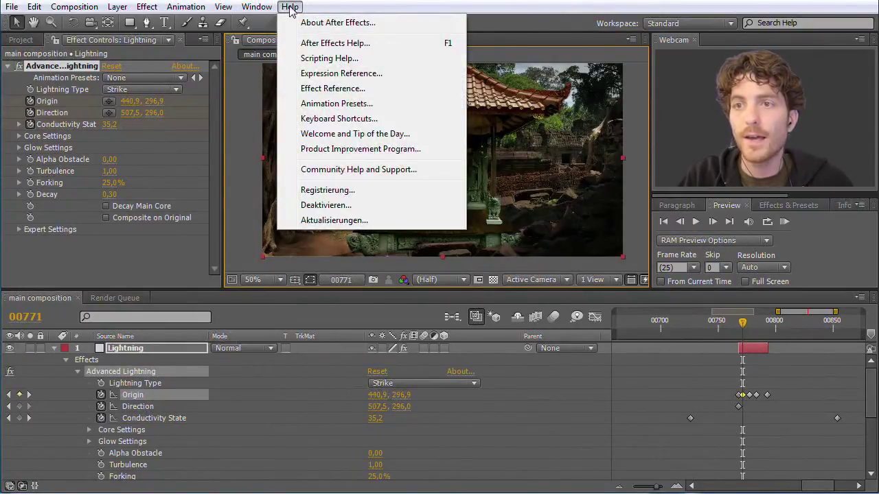
pyautogui.click(345, 45)
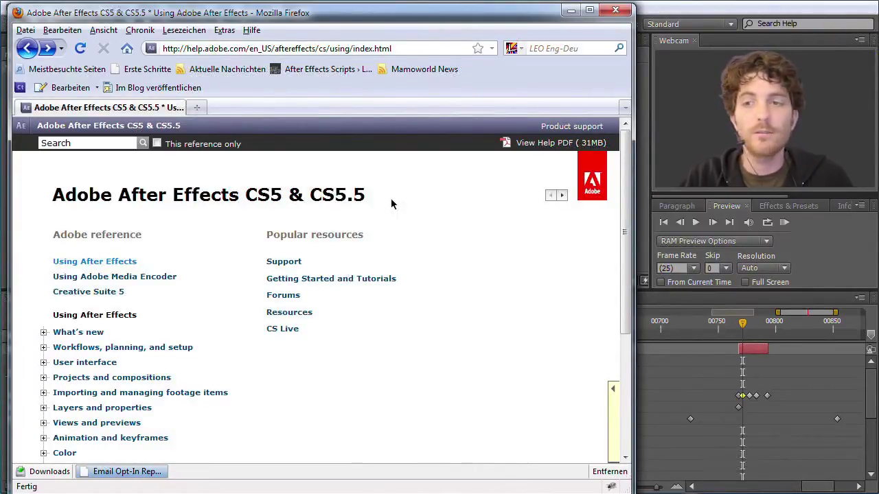
# - Expand Effects and animation presets and browse its categories from 3D Channel to Utility
pyautogui.moveTo(625, 180); pyautogui.dragTo(622, 289)
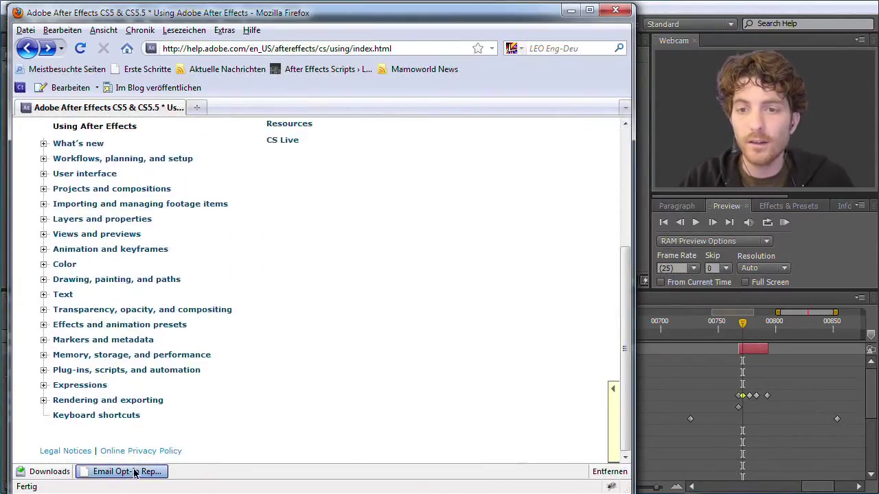
pyautogui.click(43, 325)
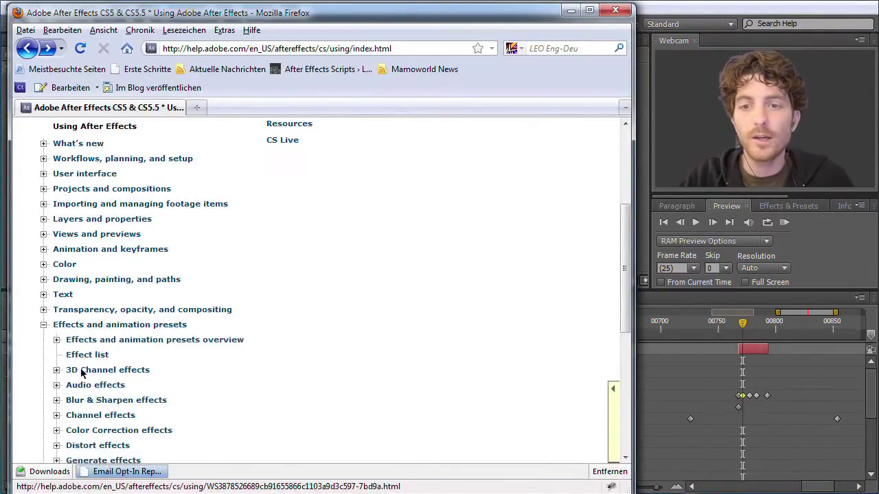
pyautogui.scroll(-2, 88, 398)
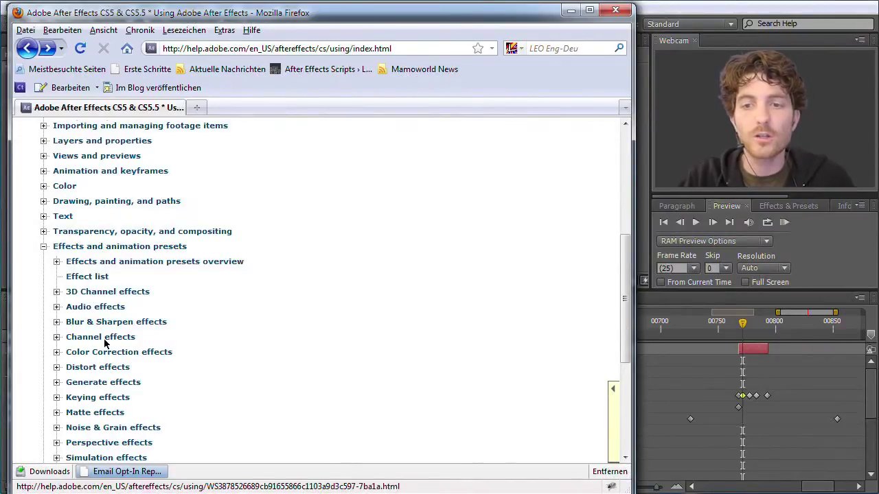
pyautogui.scroll(-2, 105, 344)
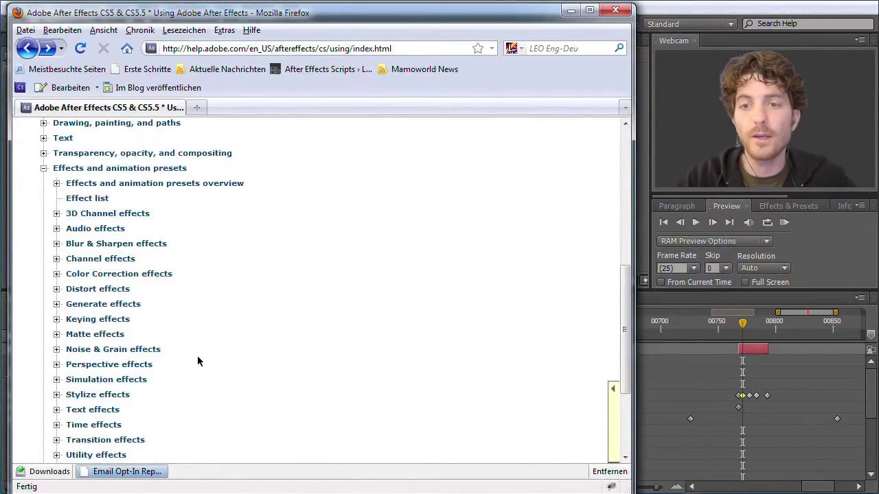
pyautogui.scroll(-2, 197, 356)
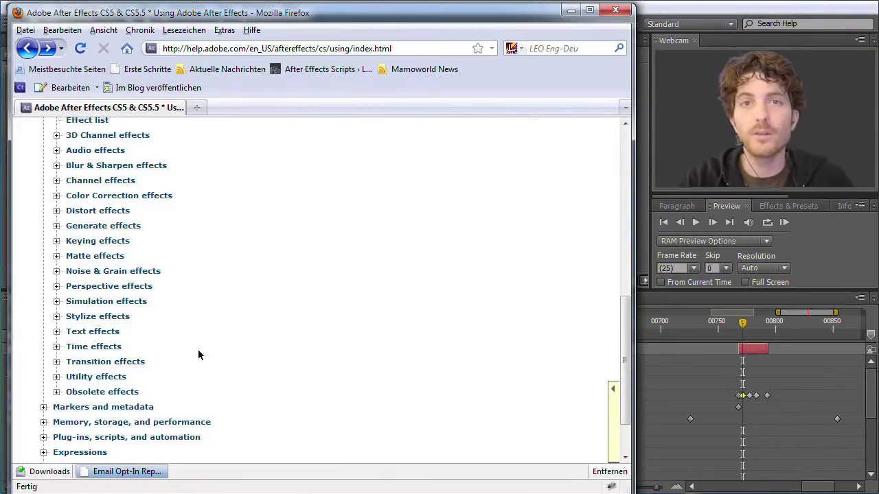